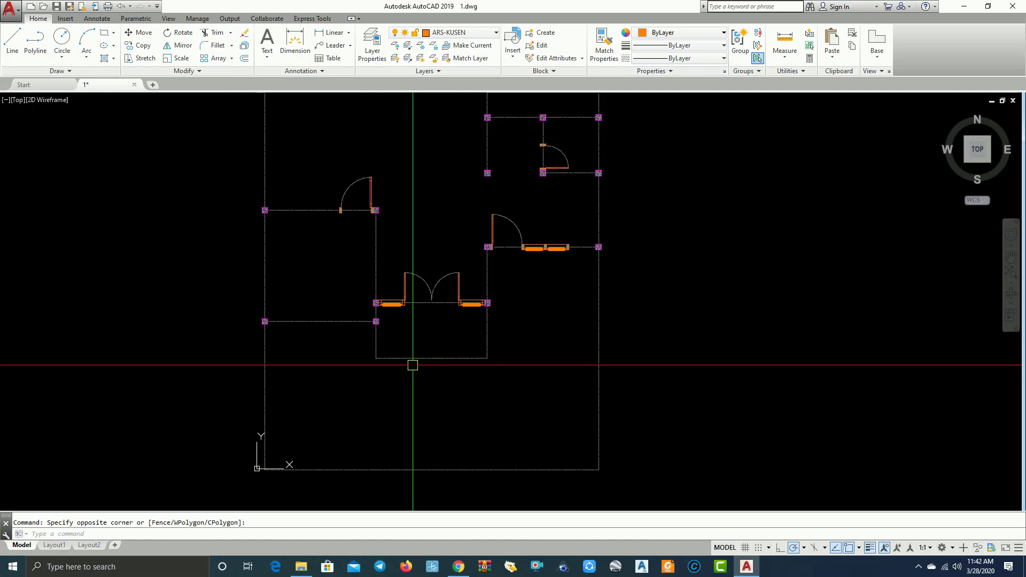
Step: Mirror the left room's door across its wall, erasing the original
scroll(518, 268, up, 2)
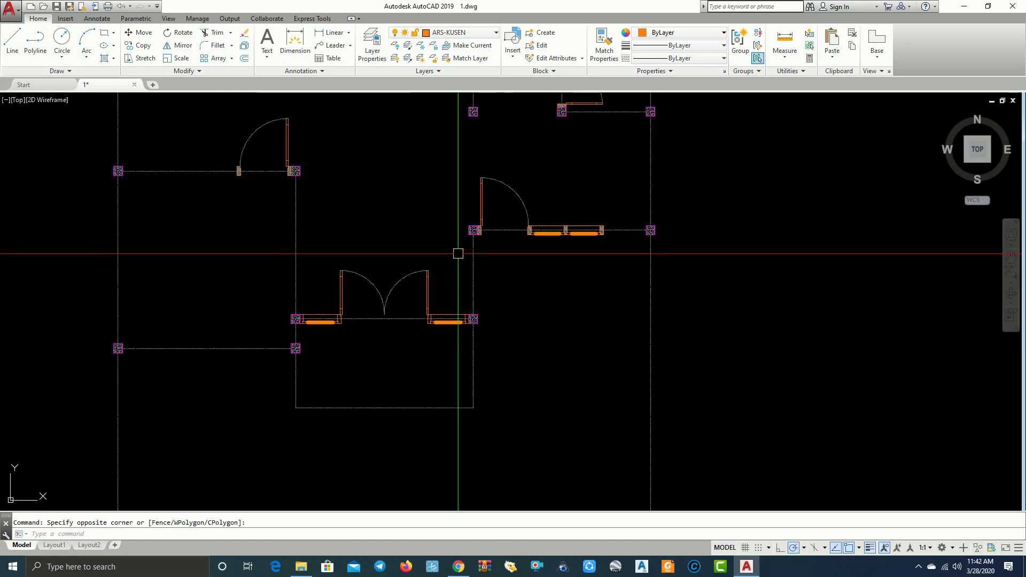
middle_drag(455, 264, 514, 344)
middle_drag(393, 245, 521, 339)
scroll(521, 326, down, 2)
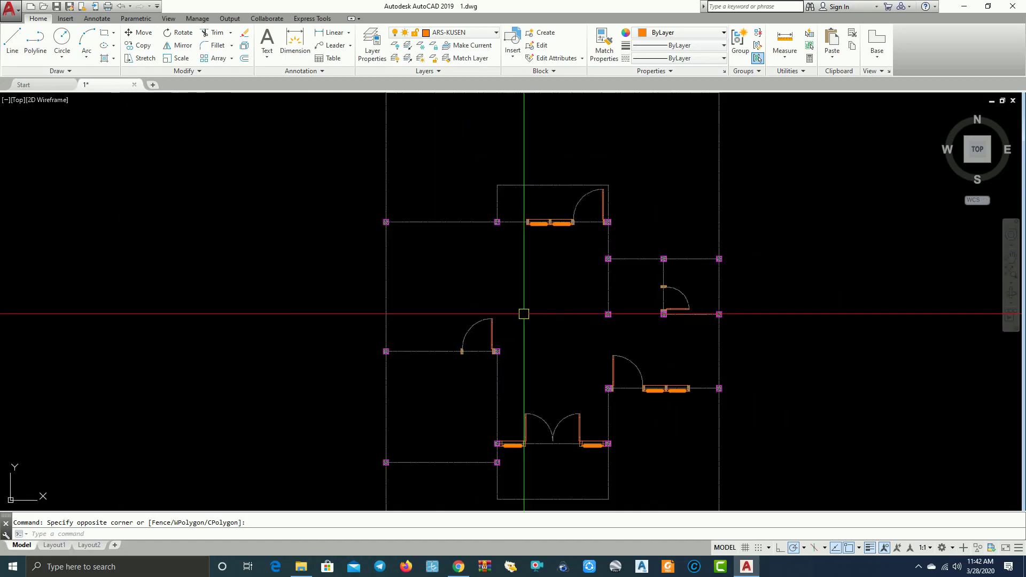
scroll(505, 235, up, 2)
scroll(524, 217, up, 2)
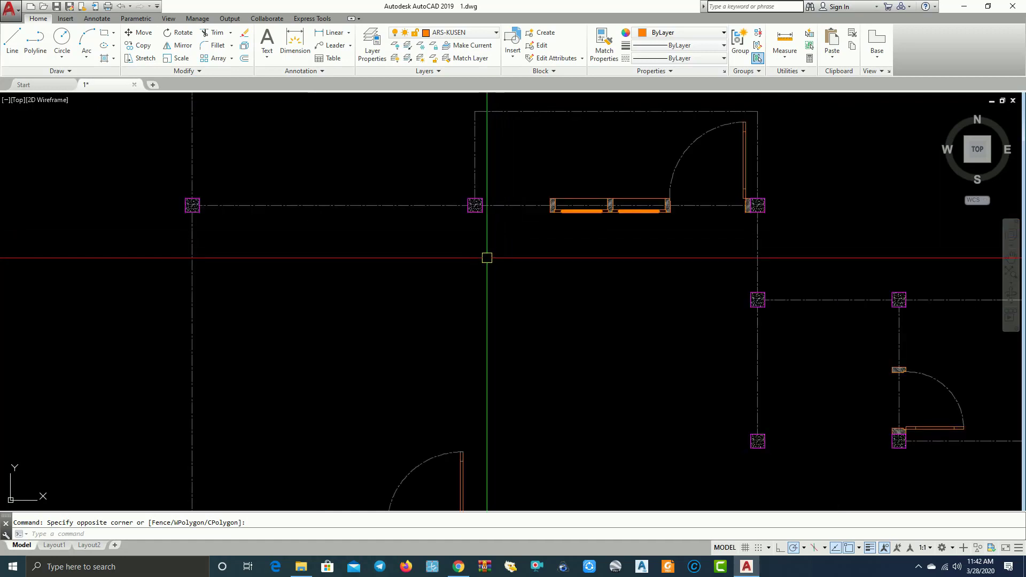
scroll(521, 224, down, 2)
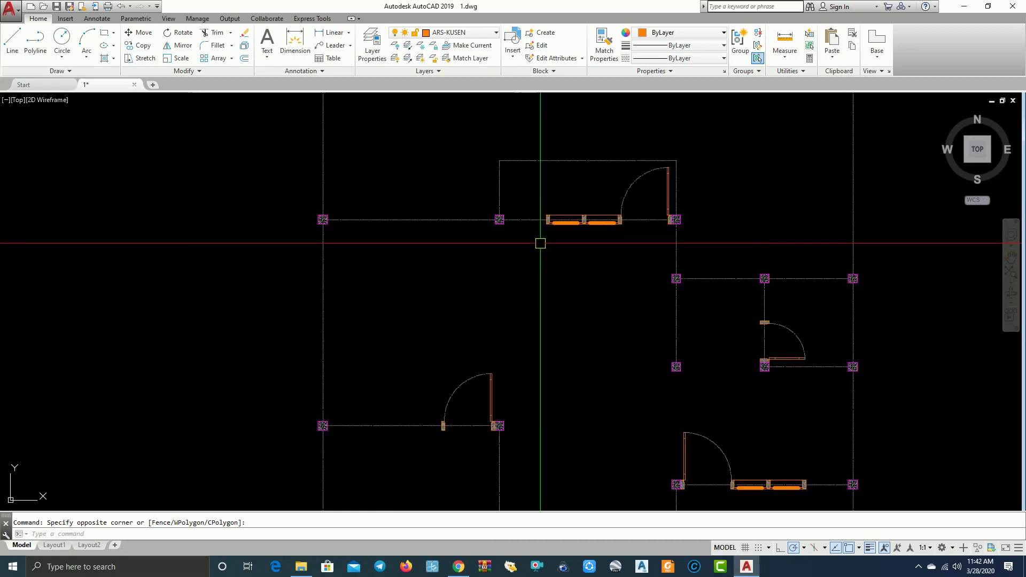
mouse_move(540, 240)
middle_down()
mouse_move(504, 261)
mouse_move(439, 190)
middle_up()
scroll(540, 235, up, 1)
scroll(536, 257, down, 1)
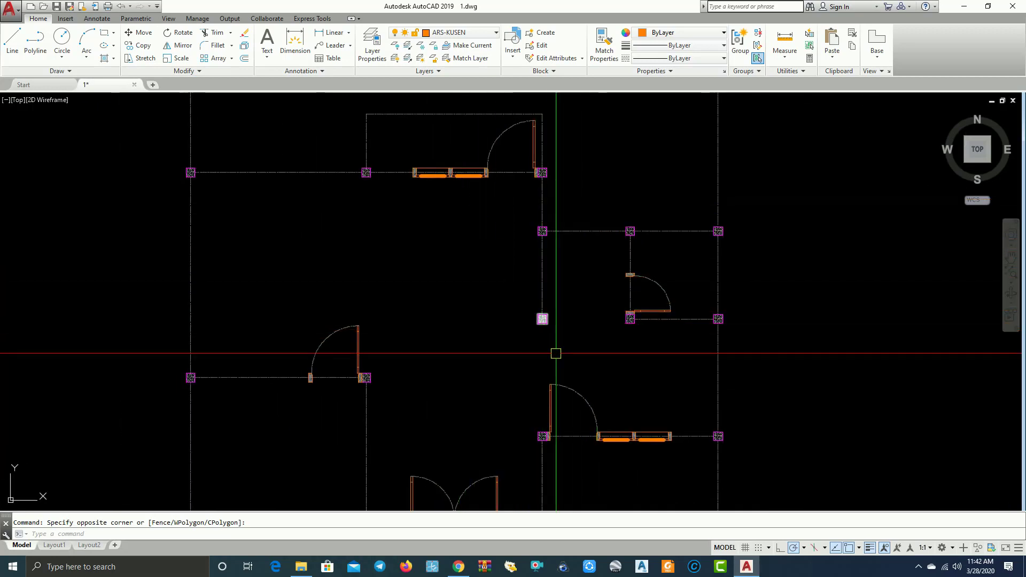
middle_drag(538, 371, 431, 312)
scroll(431, 312, down, 2)
scroll(384, 403, up, 4)
scroll(389, 406, down, 3)
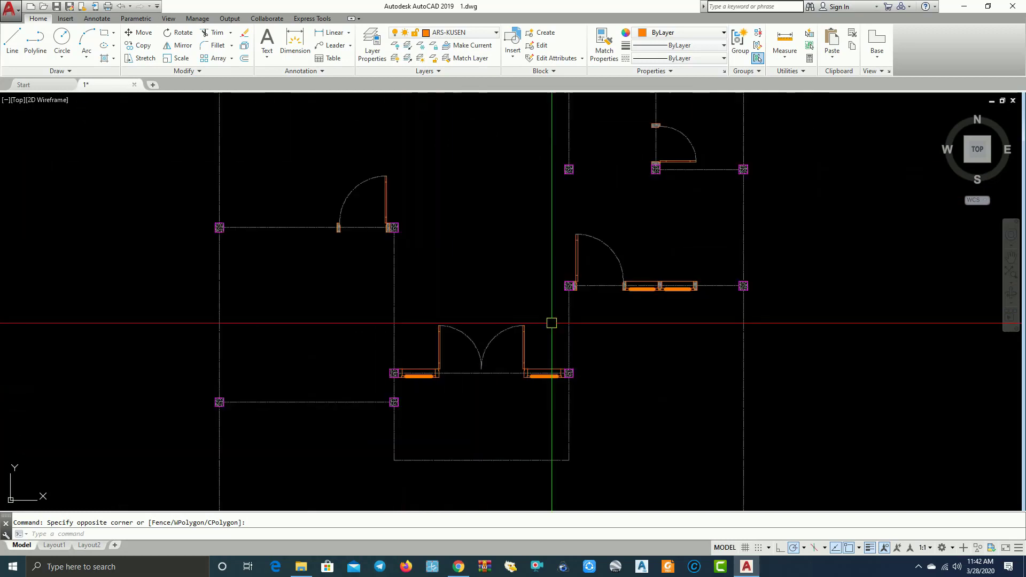
scroll(586, 353, up, 2)
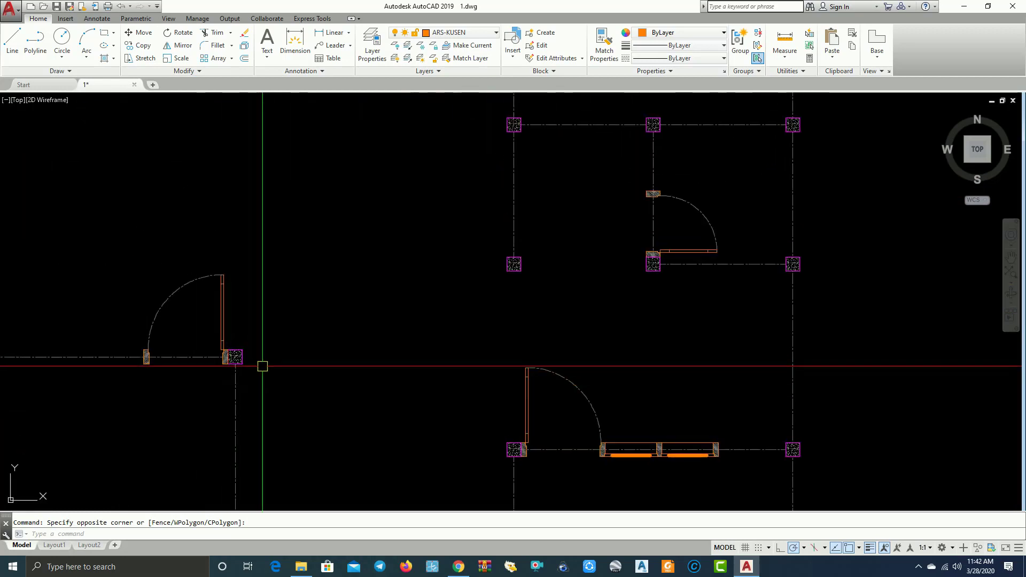
scroll(261, 364, down, 2)
middle_drag(261, 364, 314, 315)
scroll(314, 314, up, 3)
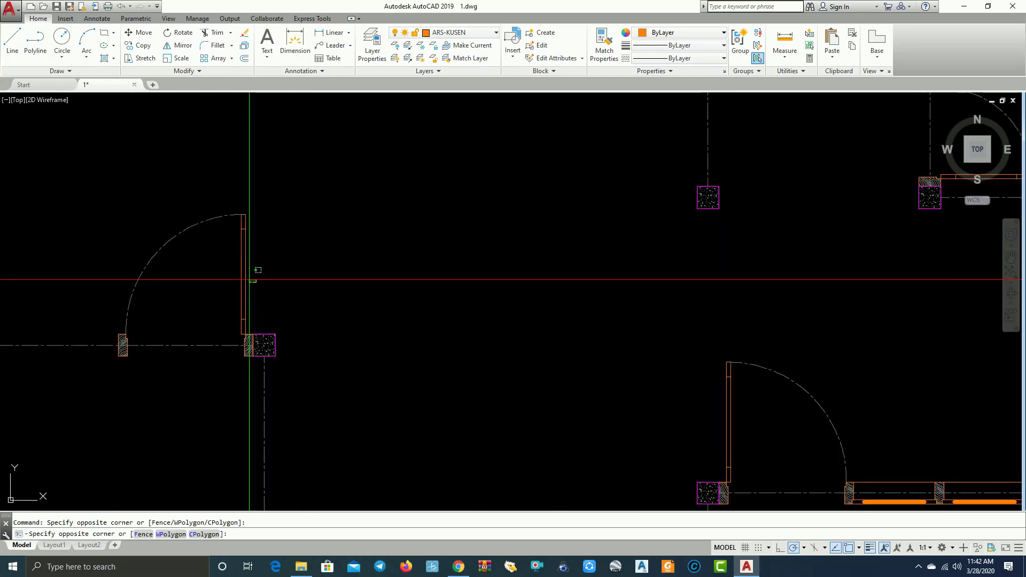
click(179, 45)
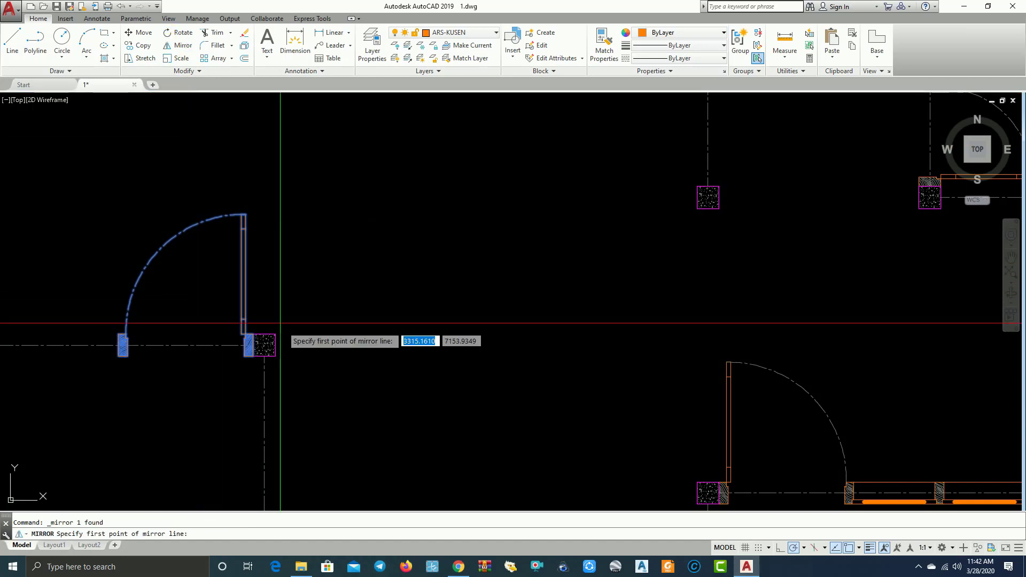
click(253, 346)
click(305, 345)
click(330, 384)
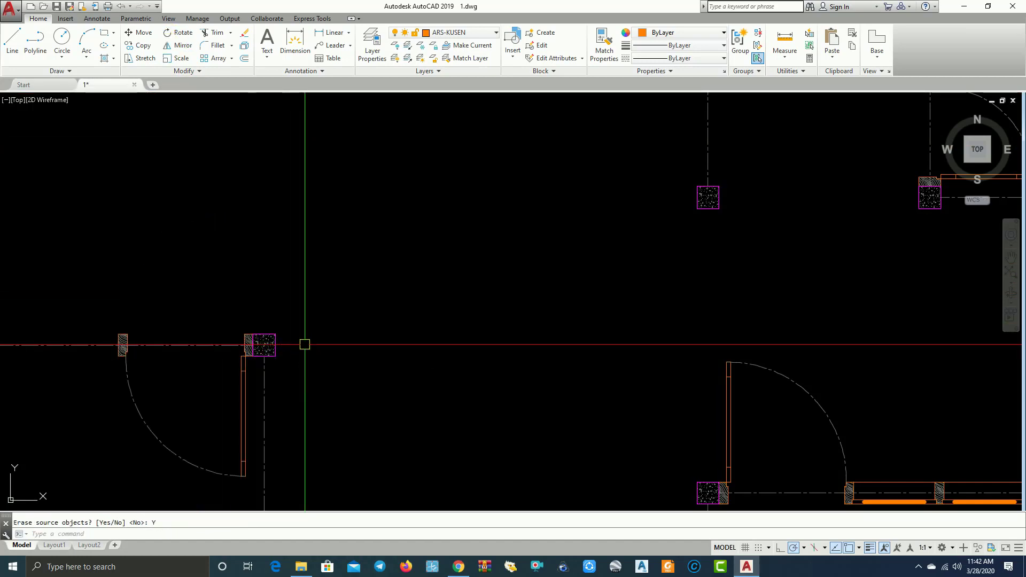
Step: Mirror the top room's door and window to the other side of the wall, erasing the originals
scroll(517, 319, down, 5)
scroll(591, 311, up, 2)
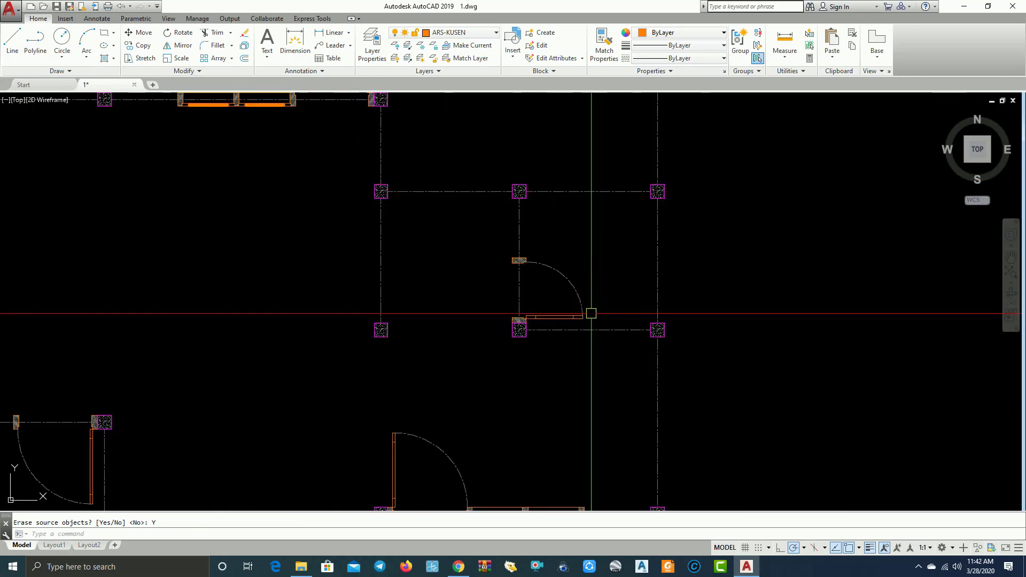
middle_drag(262, 131, 344, 289)
scroll(345, 289, up, 4)
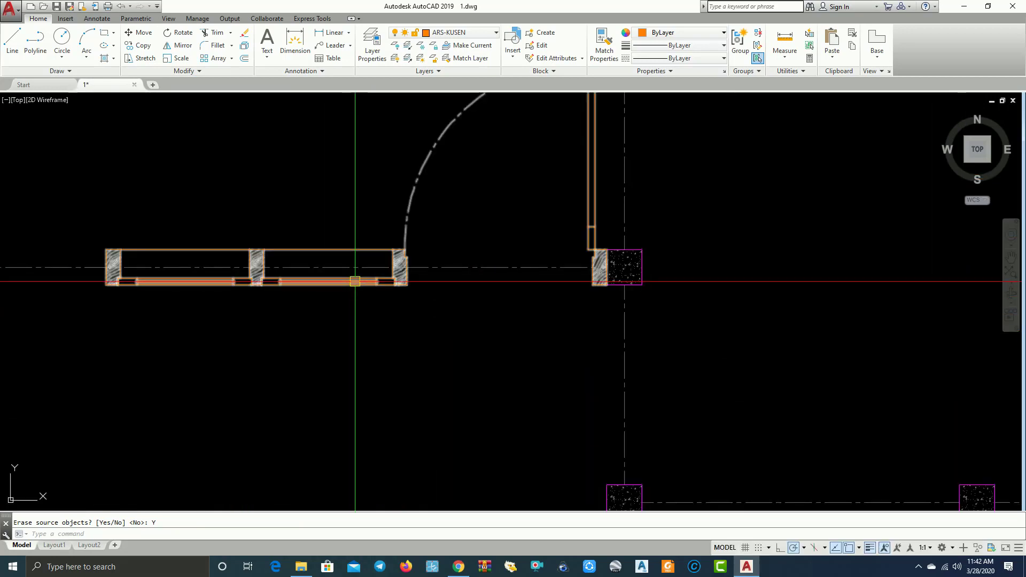
click(333, 271)
click(172, 49)
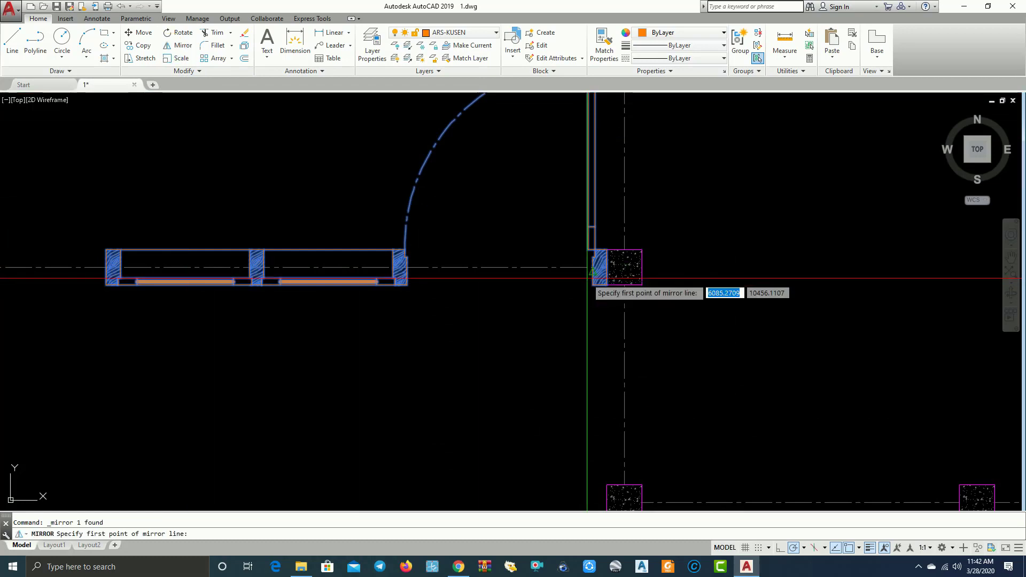
scroll(585, 264, up, 2)
click(294, 262)
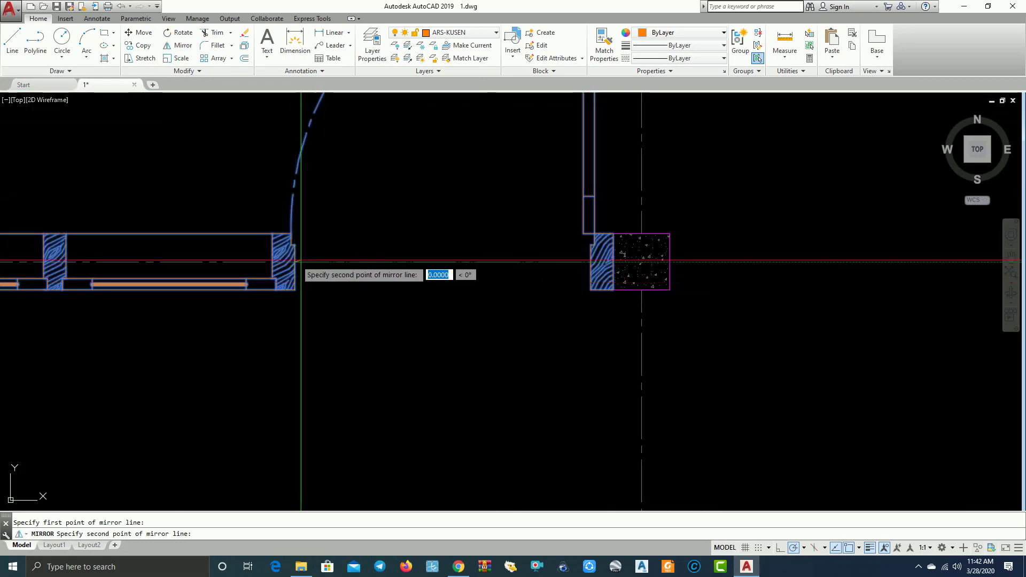
click(559, 270)
click(580, 296)
scroll(581, 296, down, 5)
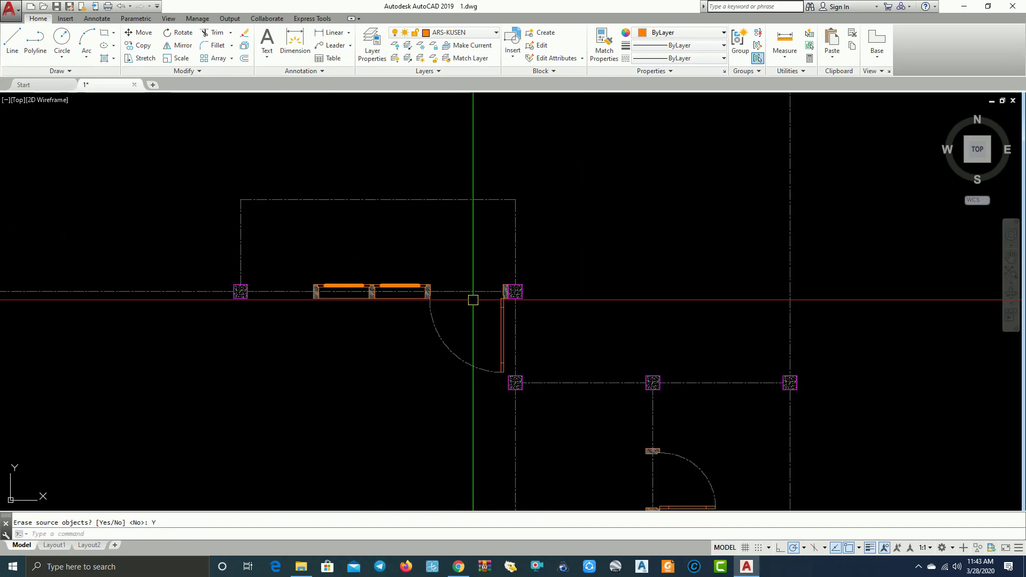
middle_drag(351, 343, 354, 257)
scroll(346, 269, down, 5)
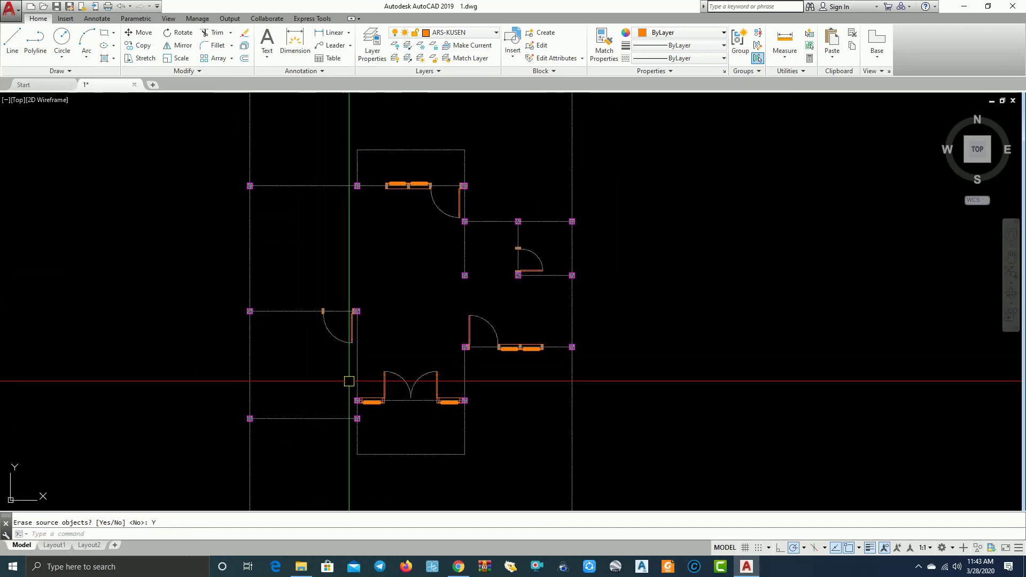
scroll(474, 424, up, 1)
Step: Add a new layer in Layer Properties Manager and start naming it ARS-DINDING
scroll(483, 376, up, 1)
middle_drag(483, 376, 468, 460)
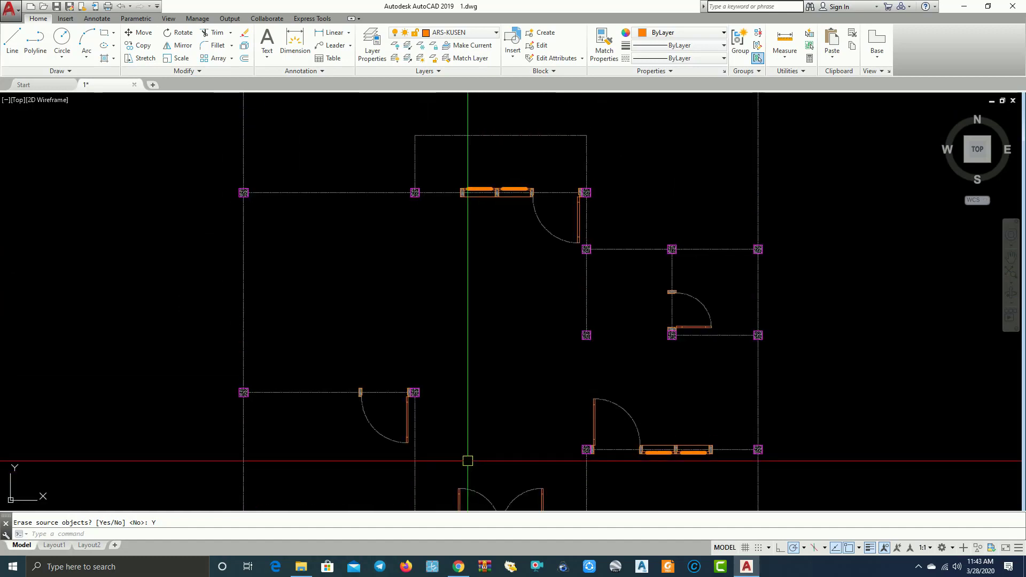
click(471, 33)
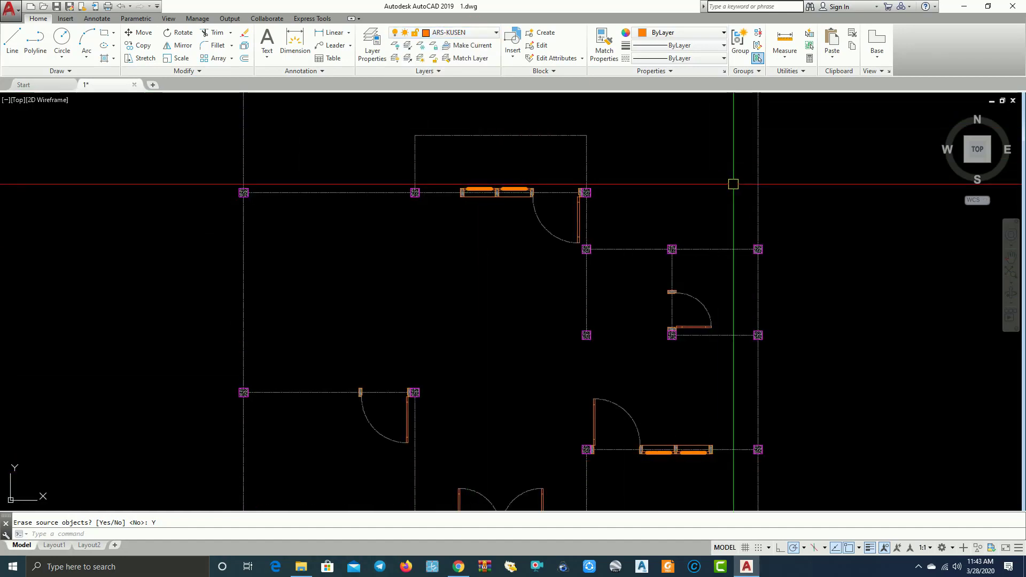
text(LA)
key(Return)
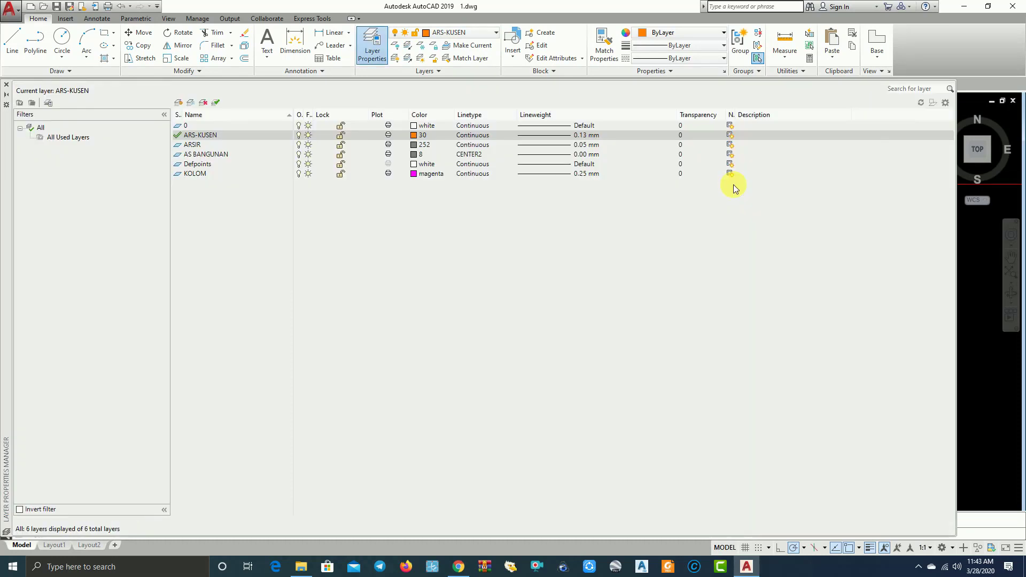
click(191, 127)
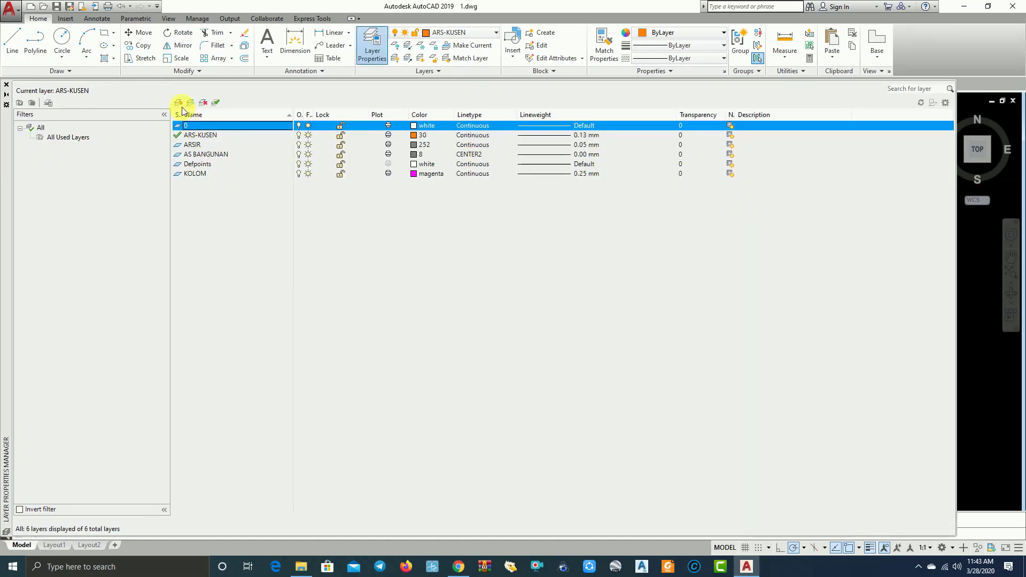
click(179, 102)
text(A)
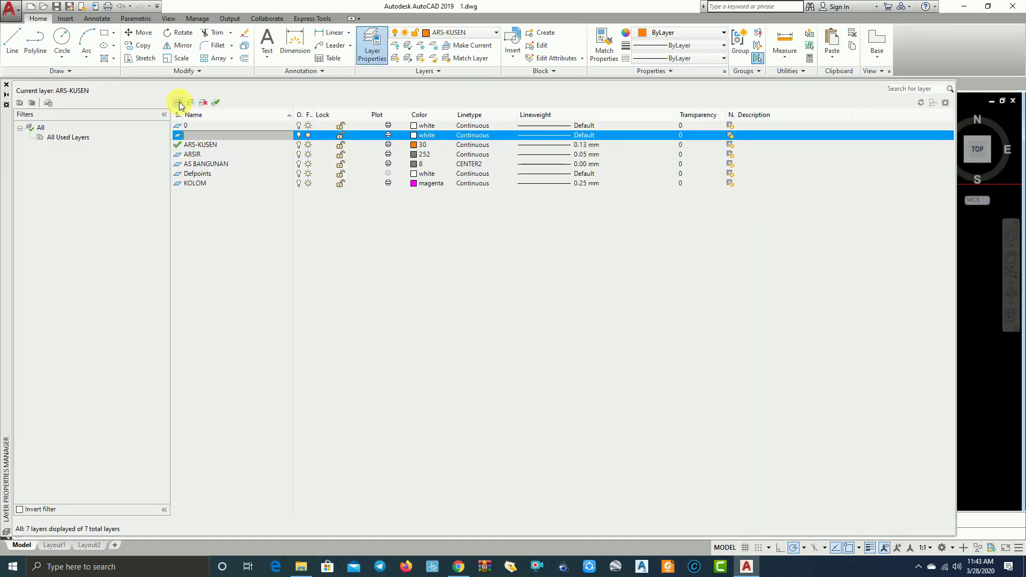
text(RS-DINDING)
Step: Give ARS-DINDING colour index 10 (red) and a 0.05 mm lineweight, then close the layer palette
click(414, 137)
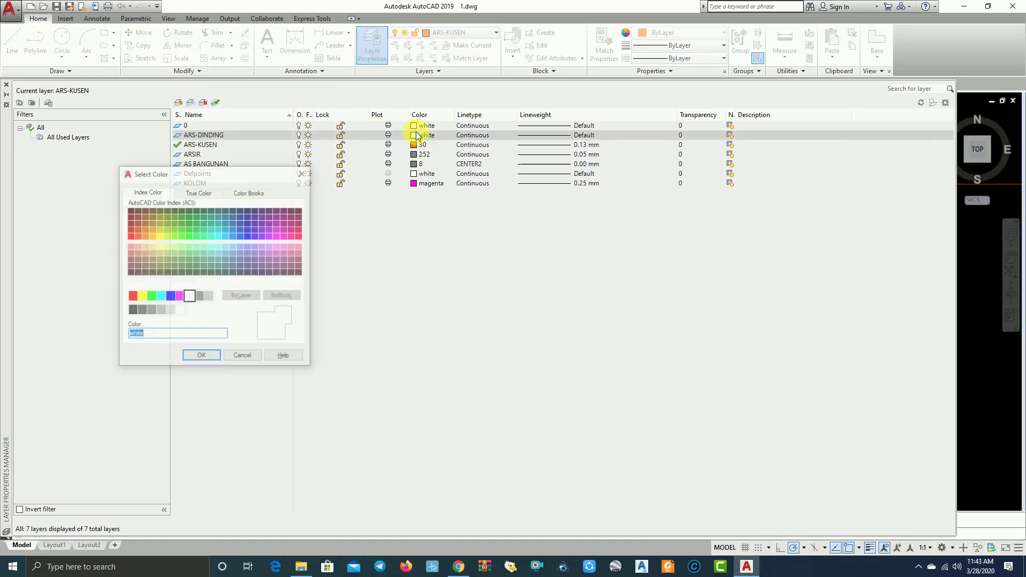
click(129, 236)
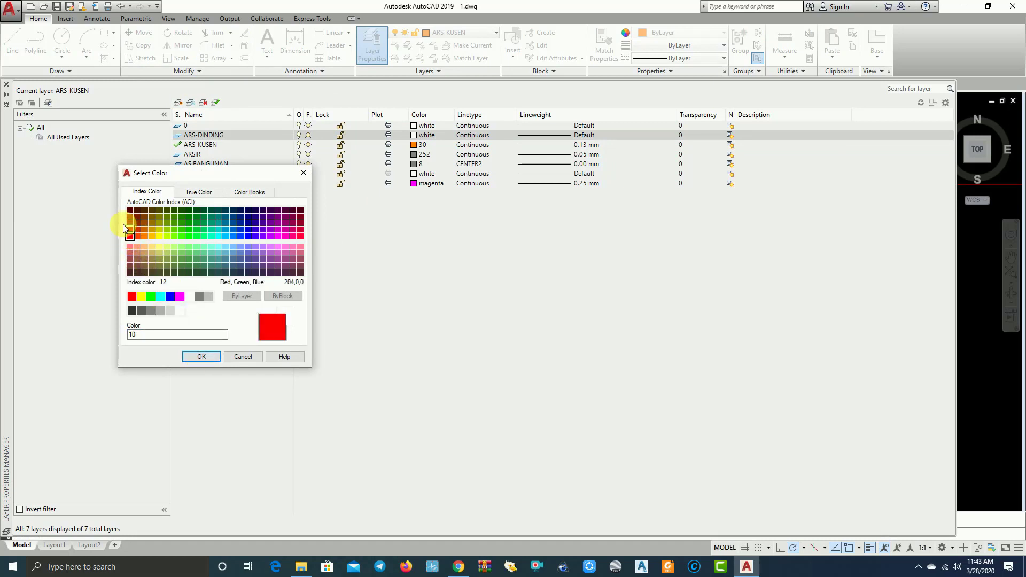
click(207, 353)
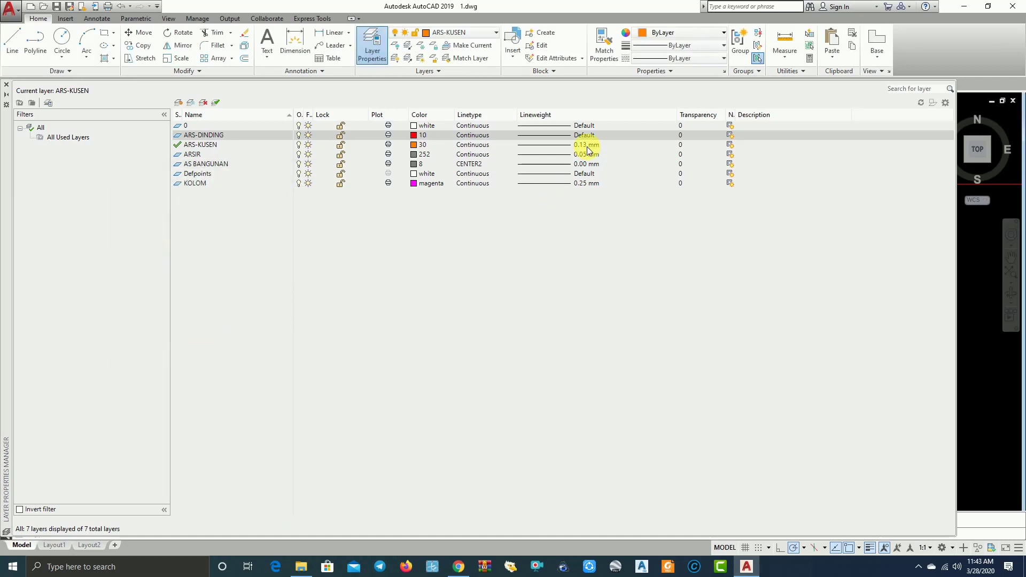
click(566, 135)
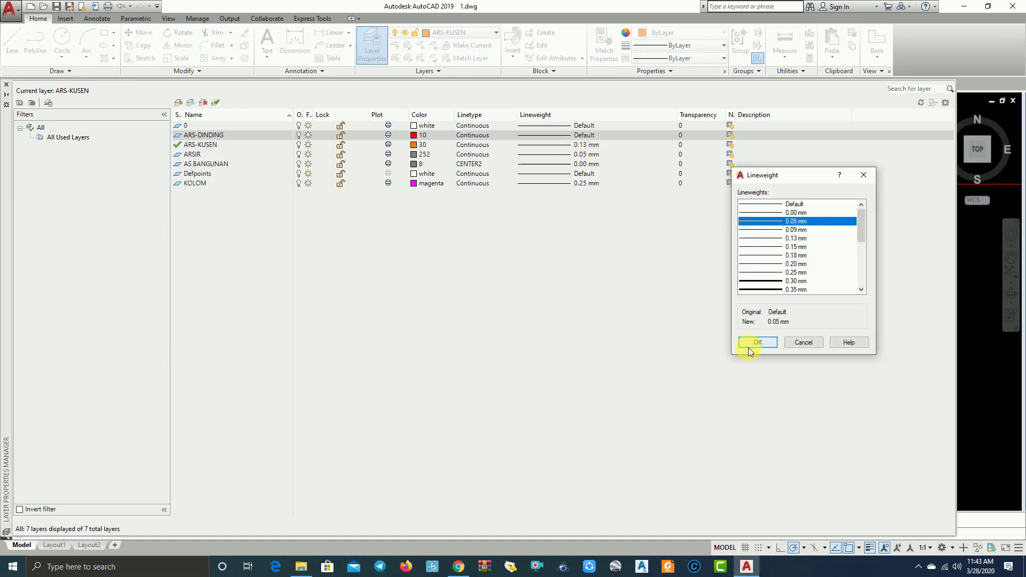
click(762, 342)
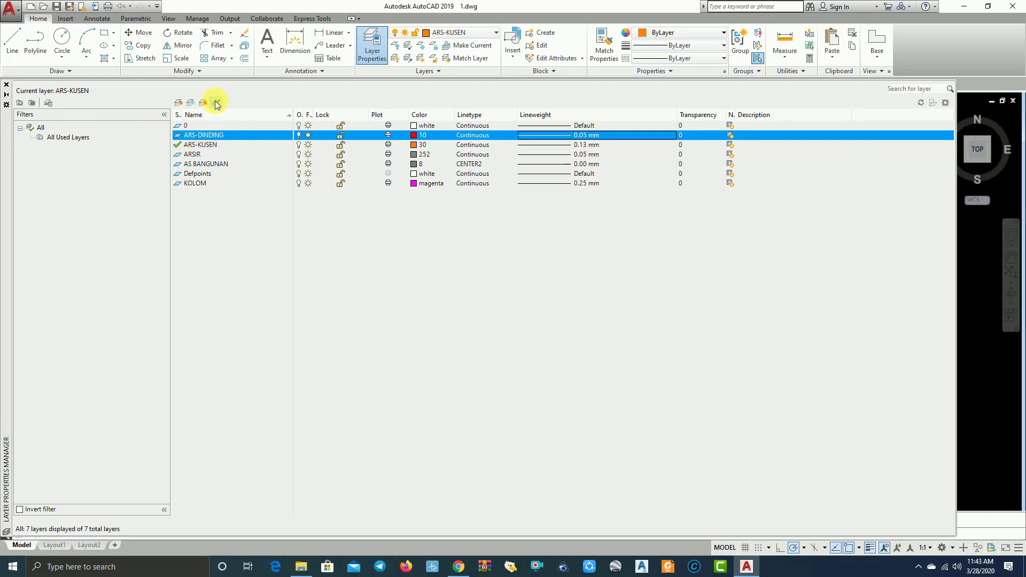
click(6, 86)
Step: Zoom into the floor plan and open the Multiline Style dialog with MLSTYLE
scroll(428, 211, down, 3)
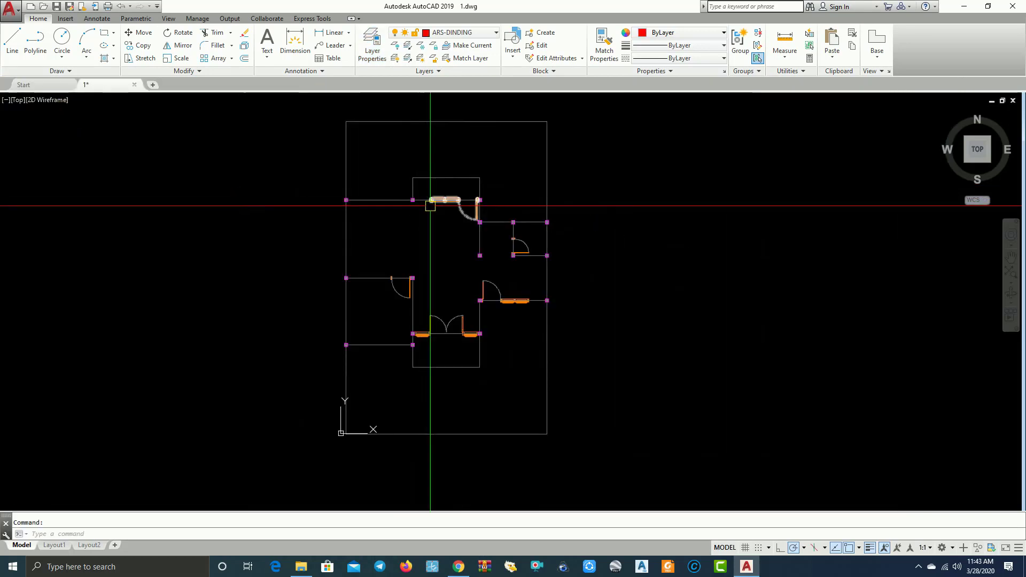
scroll(488, 211, up, 2)
scroll(451, 223, up, 4)
scroll(419, 268, down, 4)
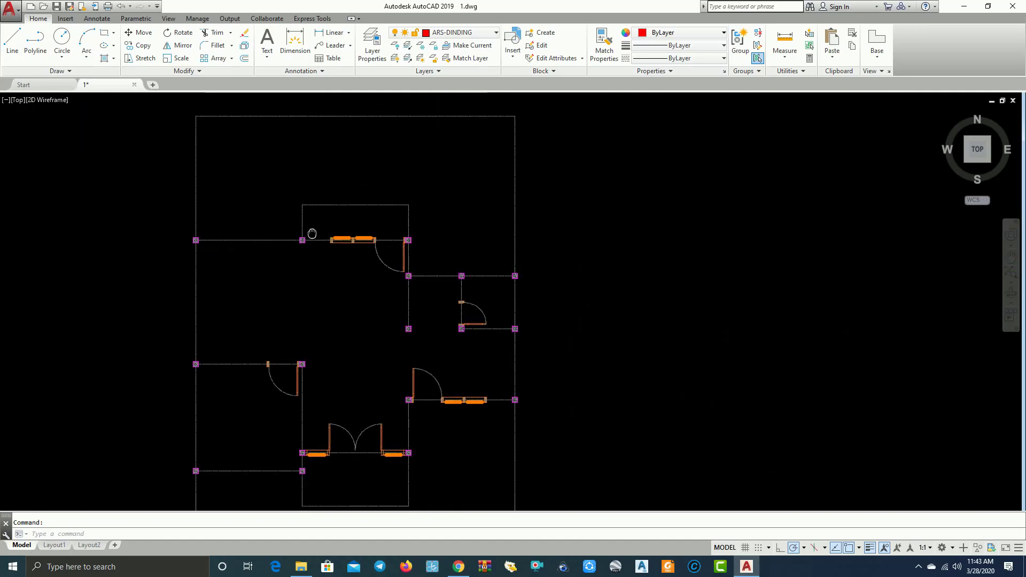
mouse_move(309, 231)
middle_down()
mouse_move(135, 236)
mouse_move(259, 235)
middle_up()
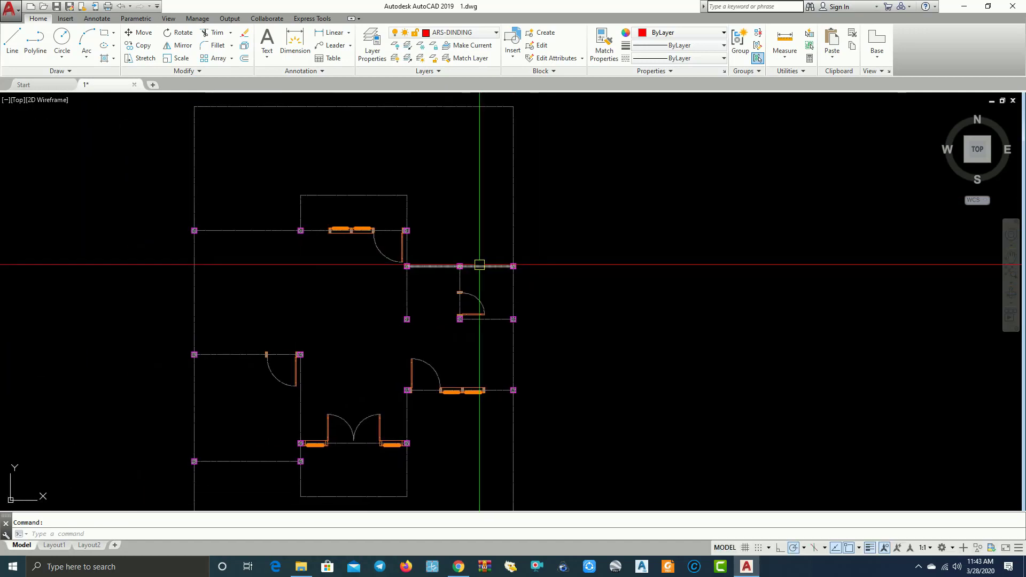
scroll(300, 244, up, 3)
text(MLSTYLE)
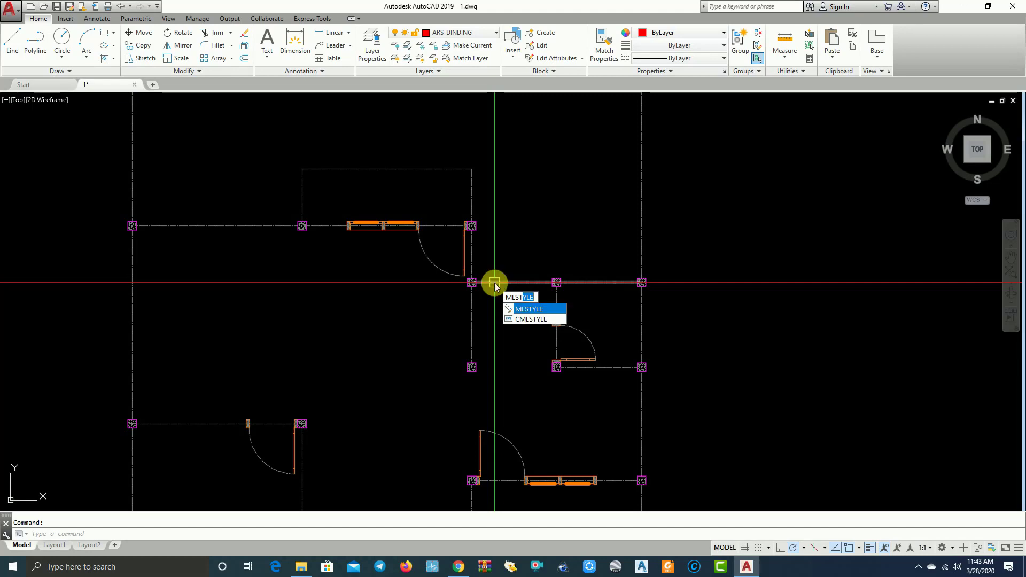
key(Return)
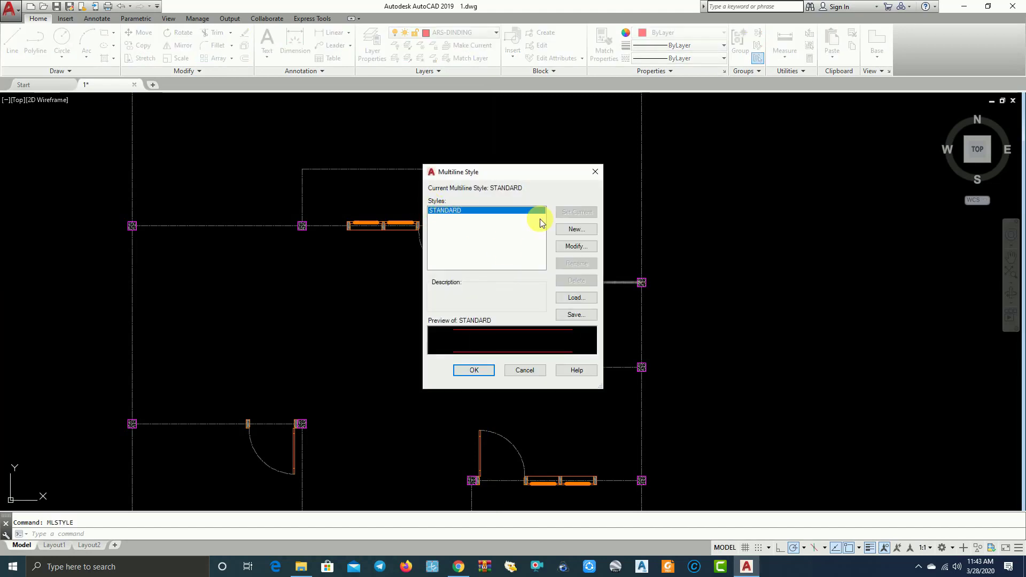
Step: Create a new multiline style named DINDING based on STANDARD and continue to its settings
click(585, 234)
text(DINDING)
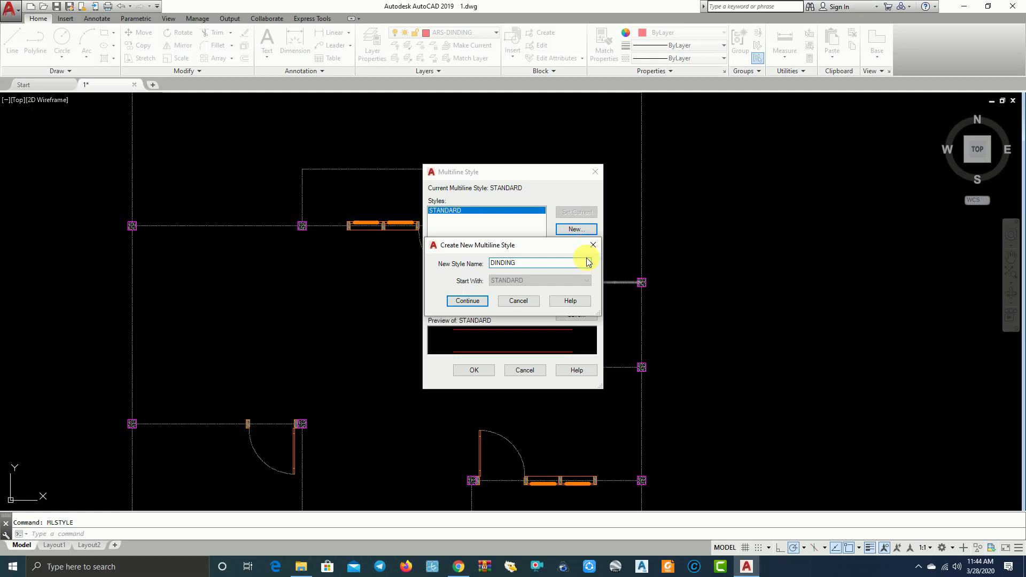
click(458, 303)
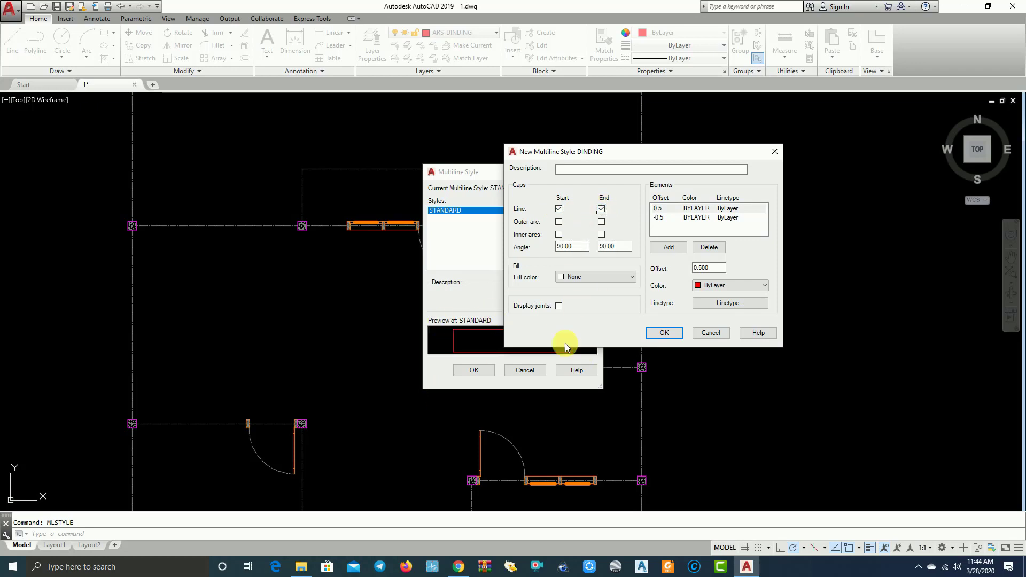
Step: Add a 0.4 offset element to the DINDING style and colour it yellow
click(675, 251)
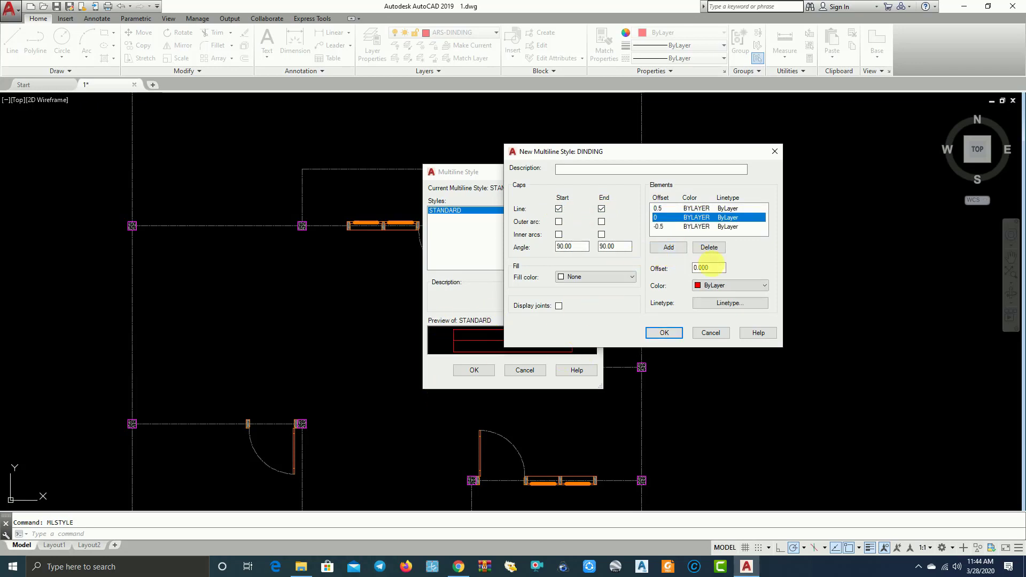
double_click(704, 267)
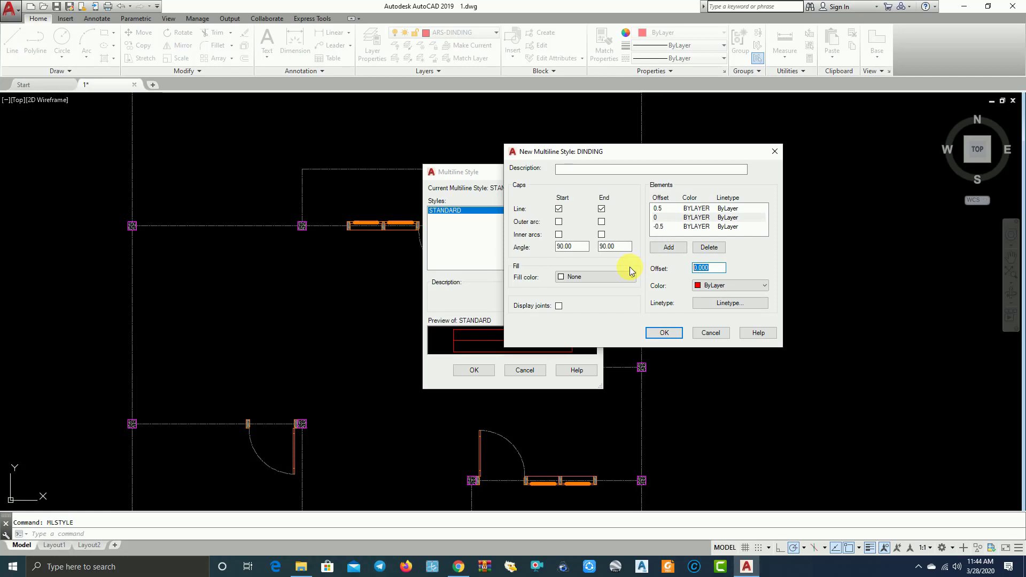
text(0.4)
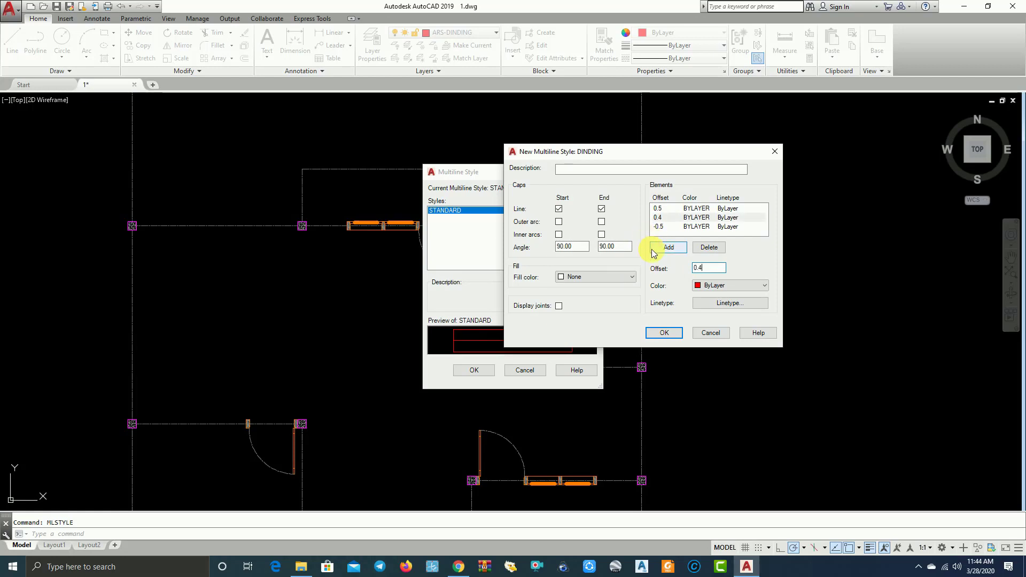
click(673, 209)
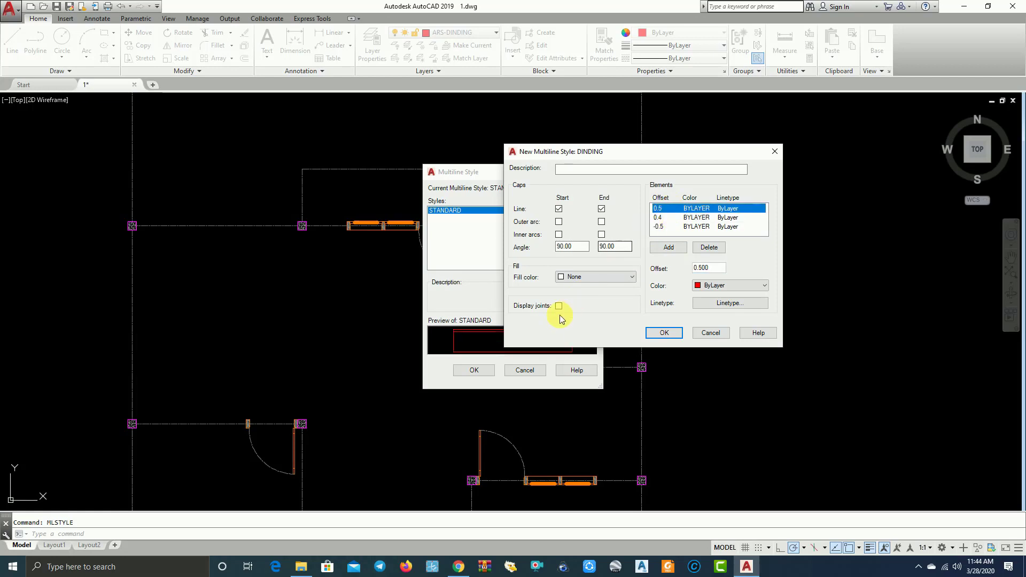
click(667, 219)
click(759, 286)
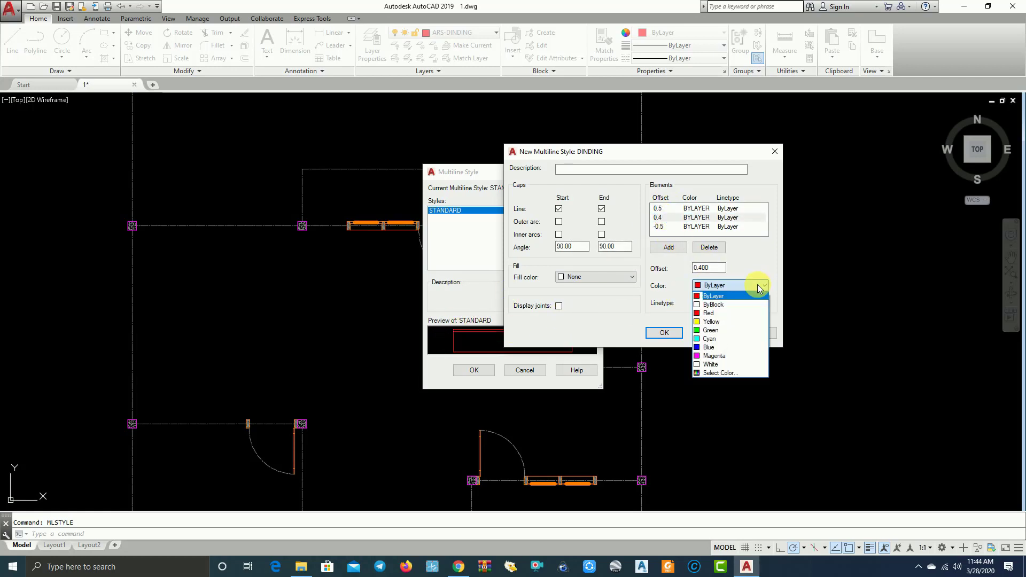
click(717, 322)
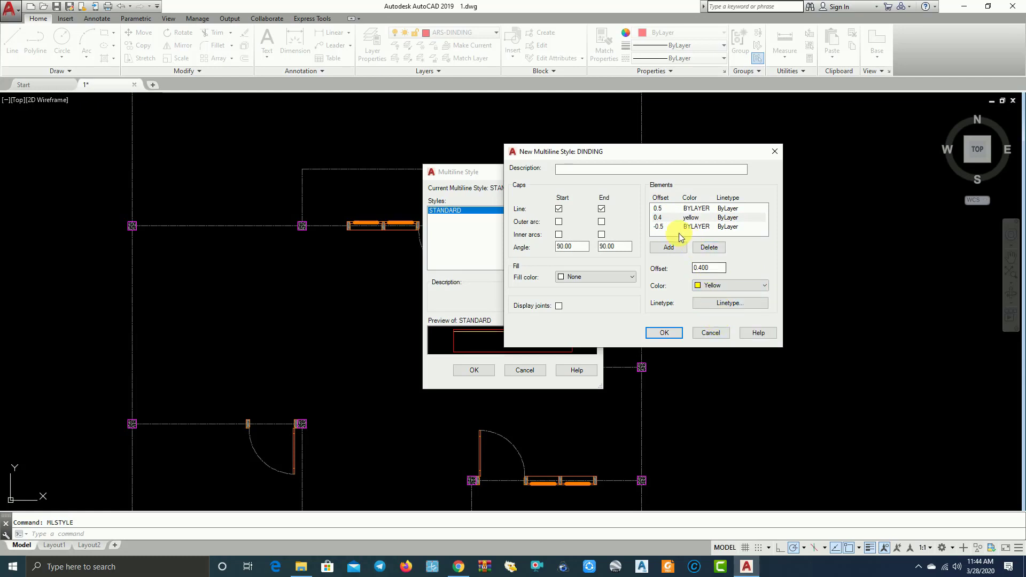
Step: Add a yellow -0.4 offset element and confirm the DINDING style
click(671, 249)
text(-0.4)
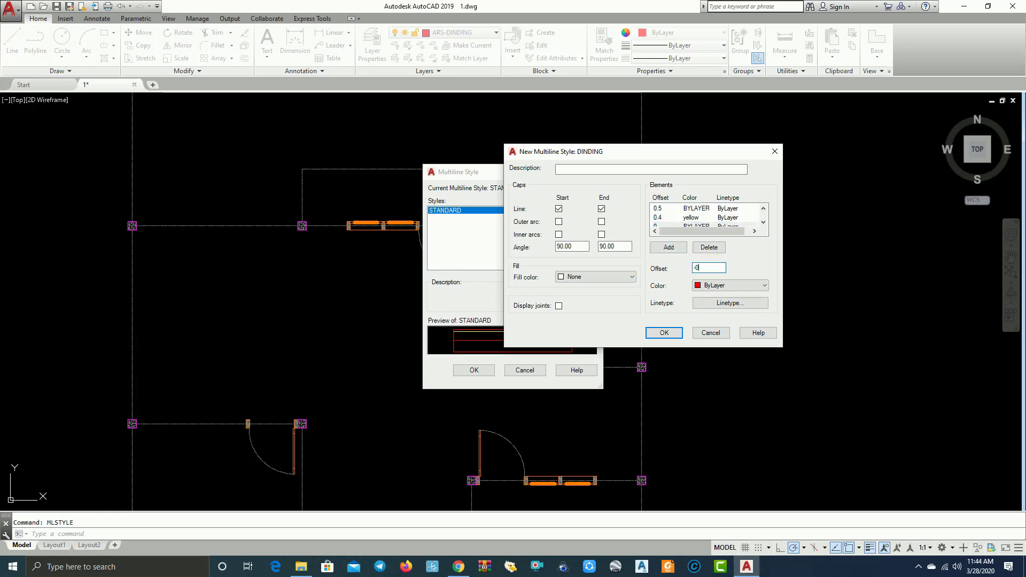
click(723, 288)
click(719, 320)
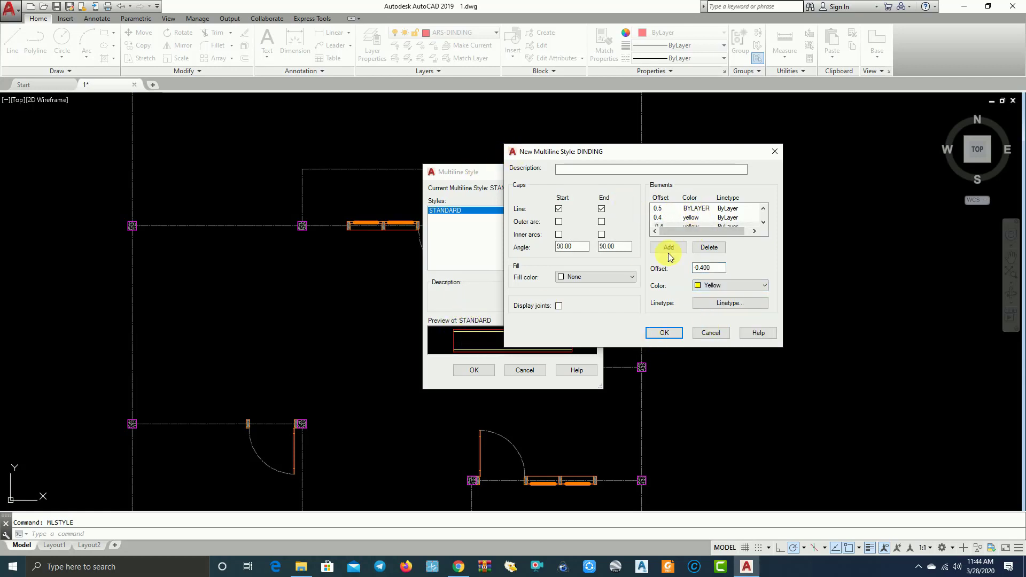
click(664, 336)
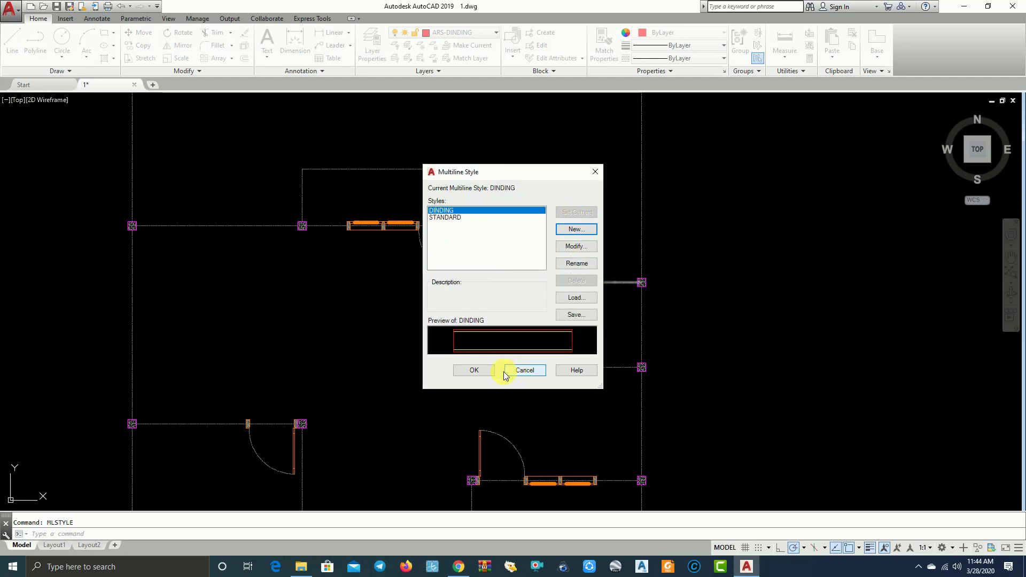
Step: Close Multiline Style and start MLINE with zero justification and a scale of 150
click(475, 370)
scroll(427, 300, down, 2)
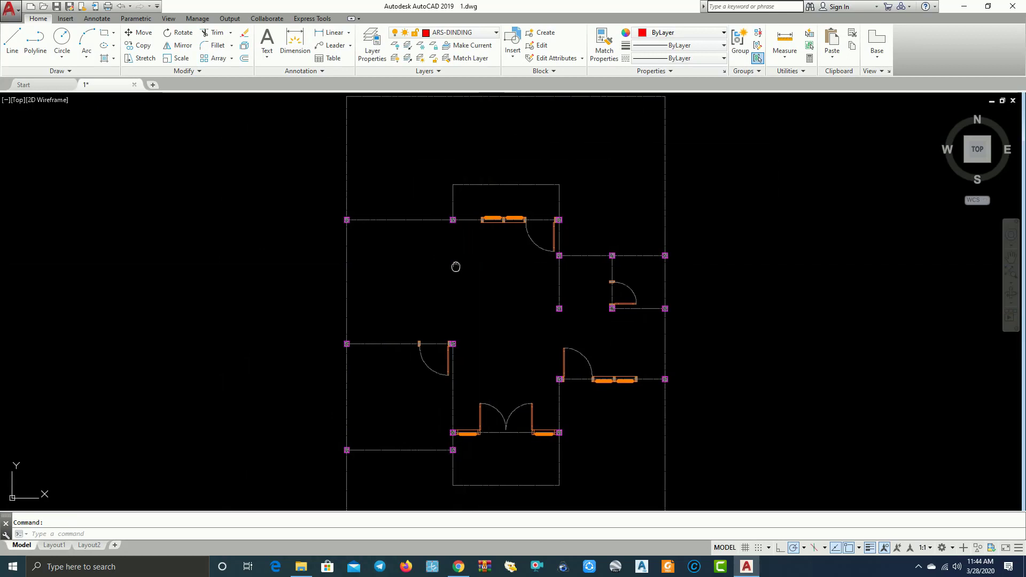
scroll(419, 256, up, 2)
text(ML)
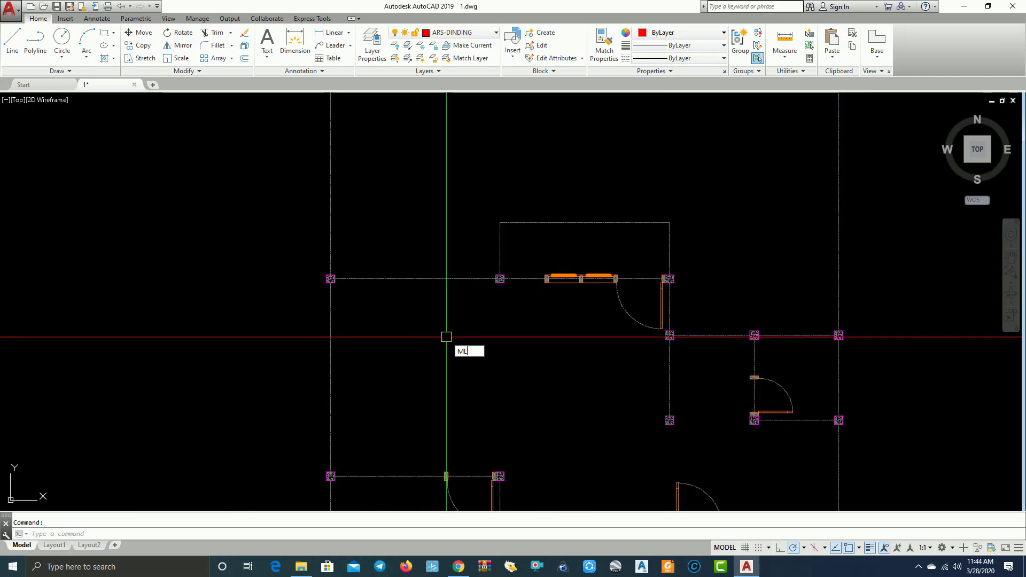
key(Return)
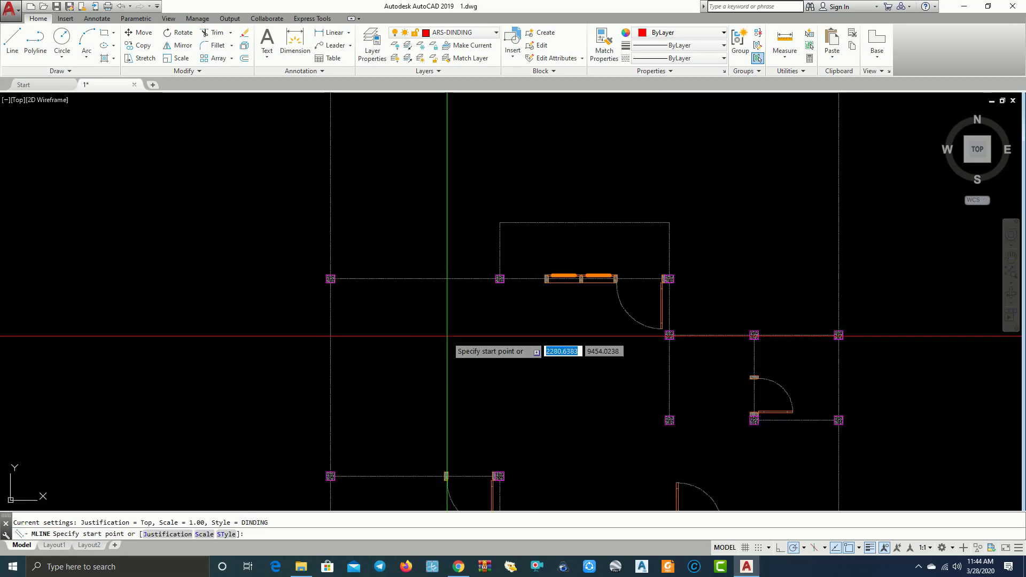
click(163, 534)
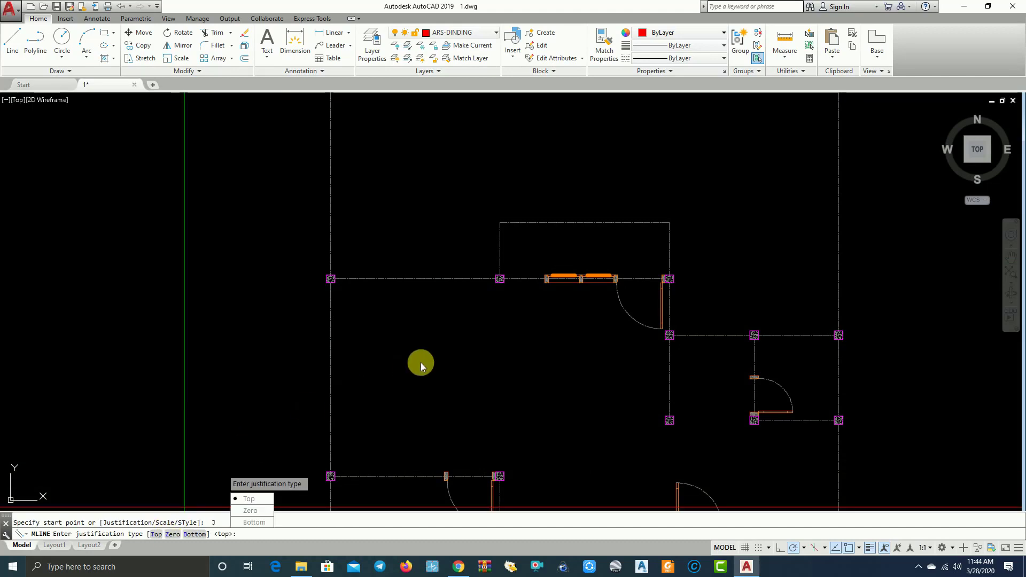
key(Return)
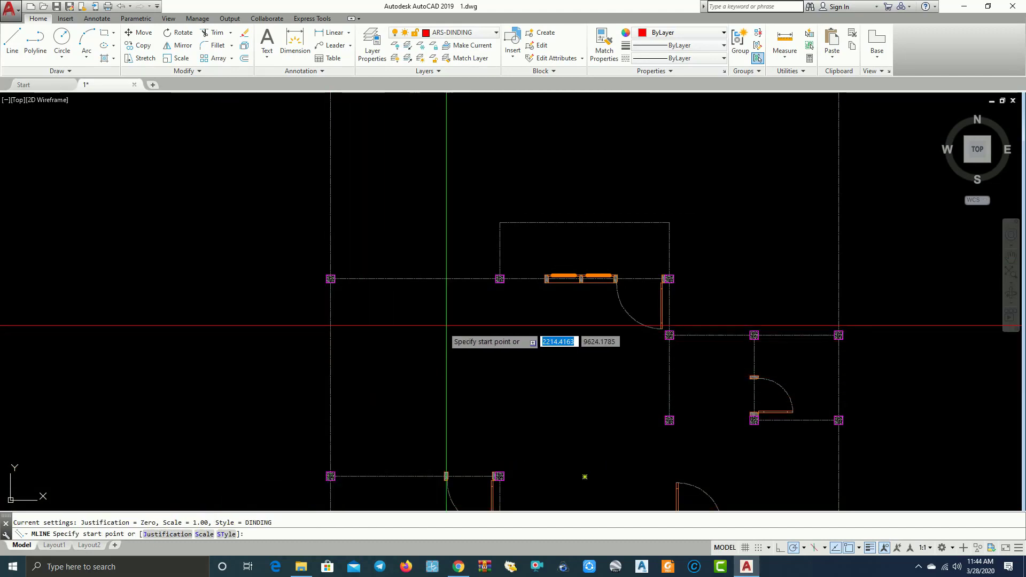
click(210, 536)
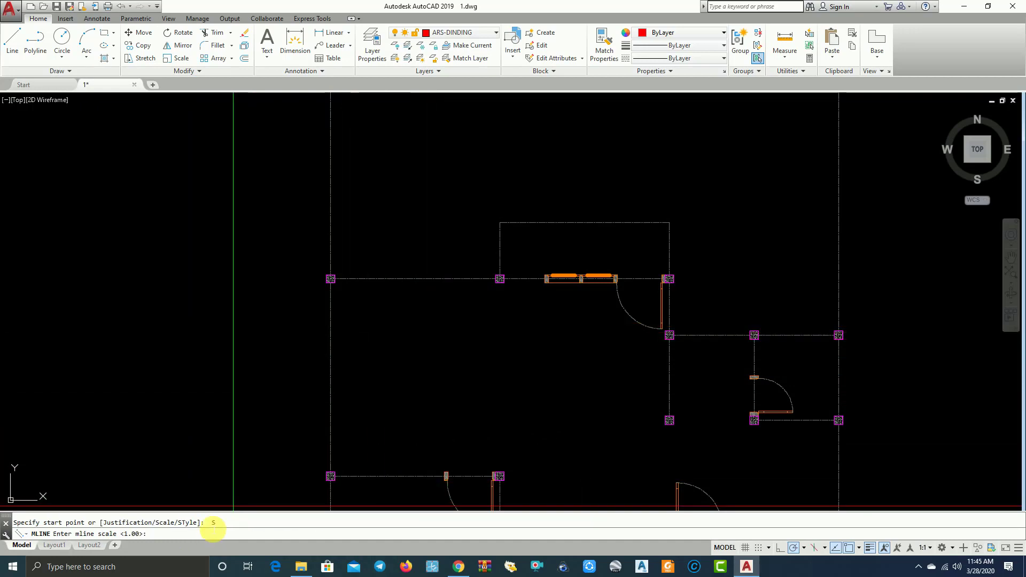
scroll(320, 267, up, 4)
scroll(309, 207, up, 3)
text(150)
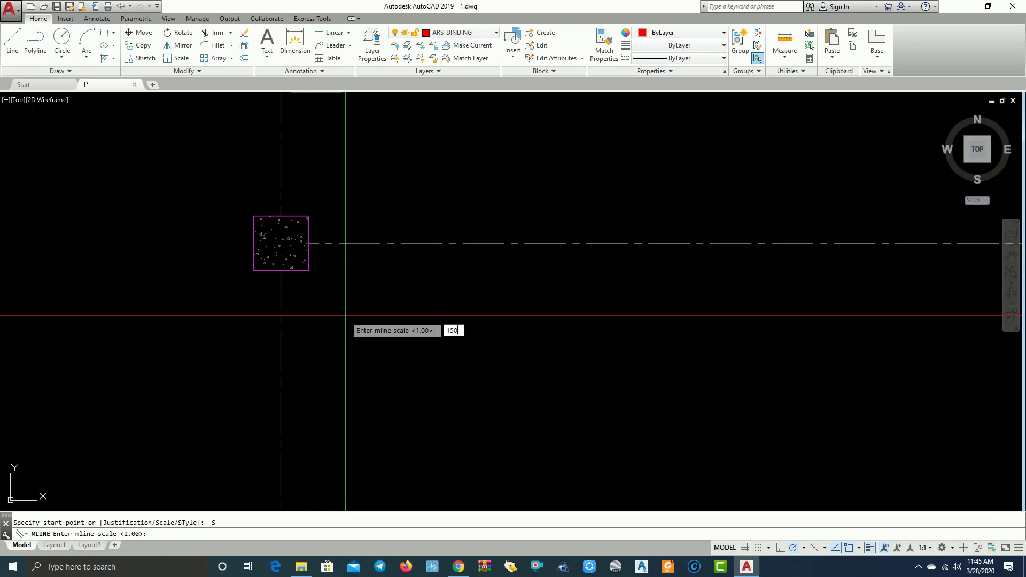
key(Return)
Step: Draw the first DINDING wall from the left column centre to the right column
click(280, 243)
scroll(332, 321, down, 4)
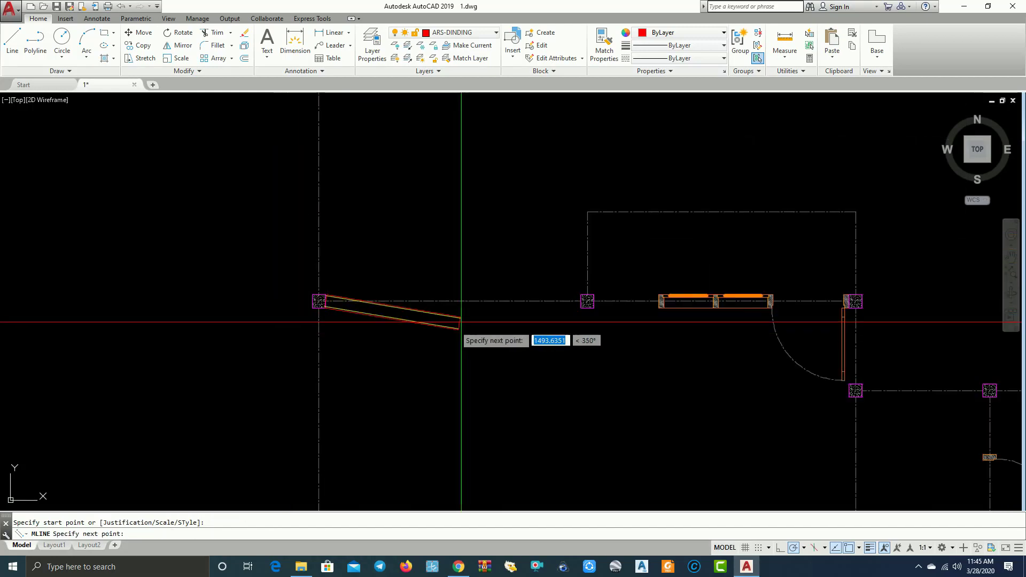
scroll(582, 299, up, 4)
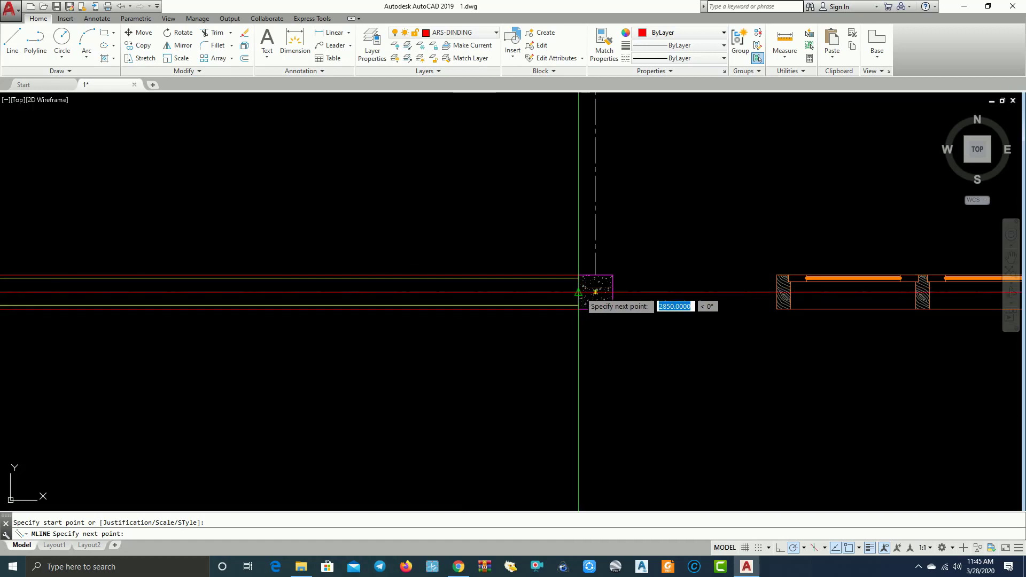
click(596, 291)
key(Return)
key(Return)
scroll(436, 362, down, 3)
scroll(479, 355, up, 3)
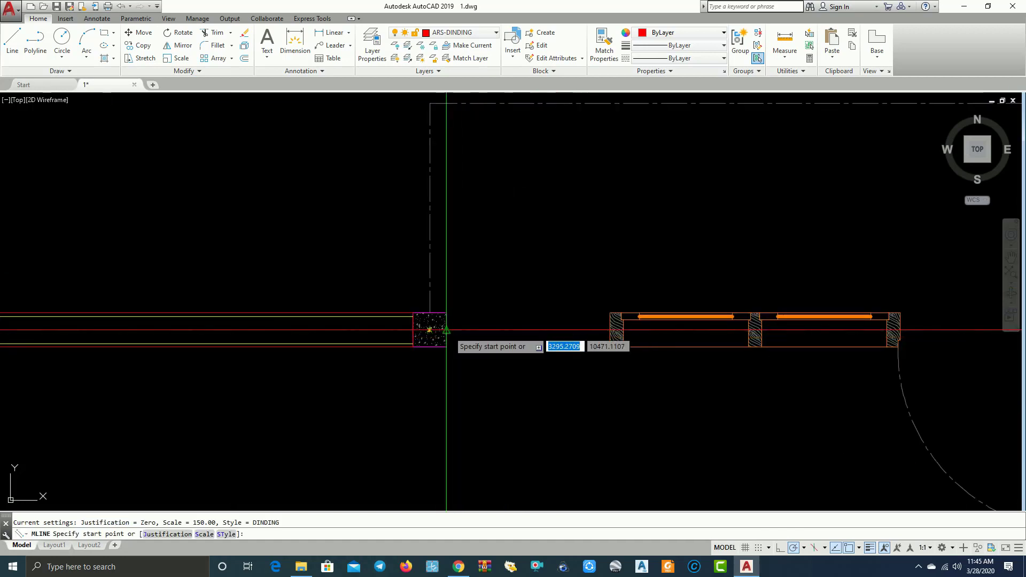
click(610, 329)
scroll(600, 360, down, 3)
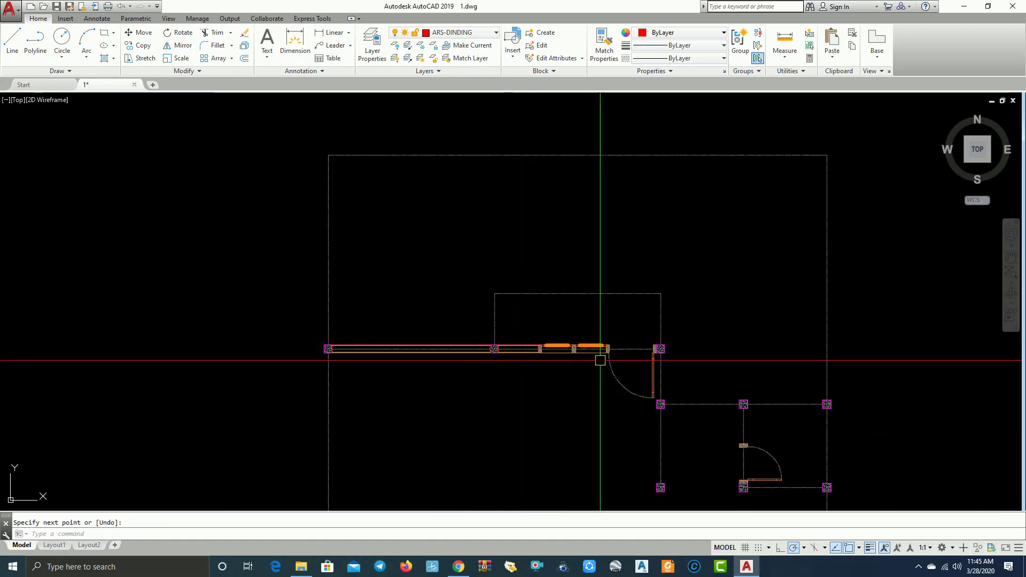
scroll(716, 357, up, 4)
key(Return)
key(Return)
Step: Add a vertical wall down to the lower column and a long horizontal wall to the right
click(569, 336)
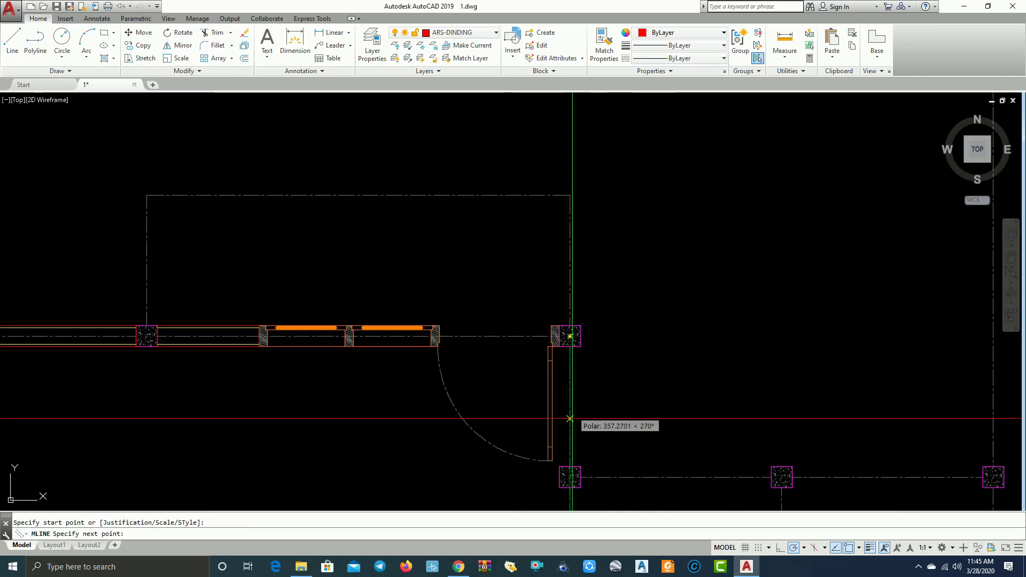
click(569, 477)
scroll(568, 479, down, 3)
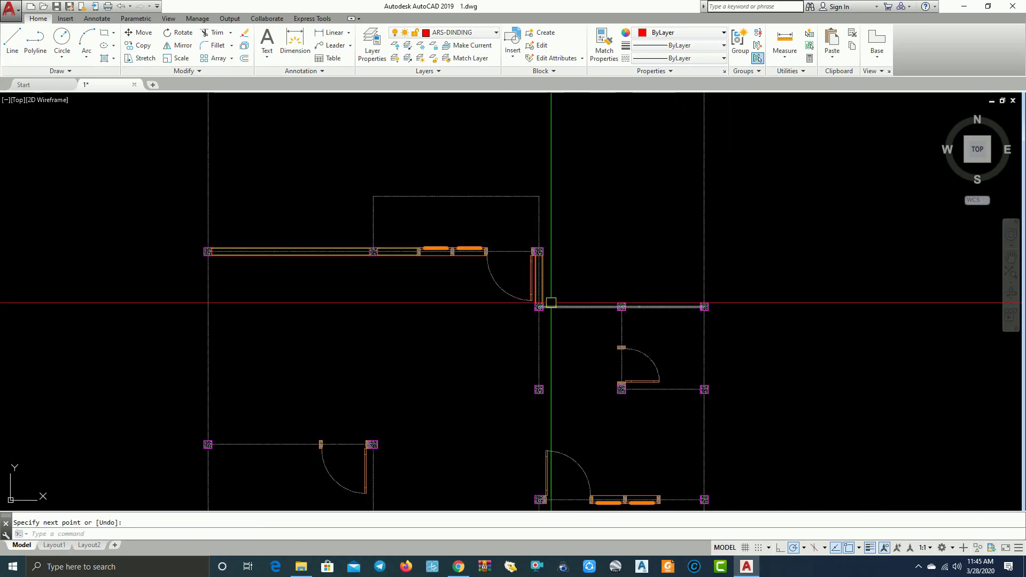
scroll(551, 303, up, 3)
key(Return)
key(Return)
click(496, 308)
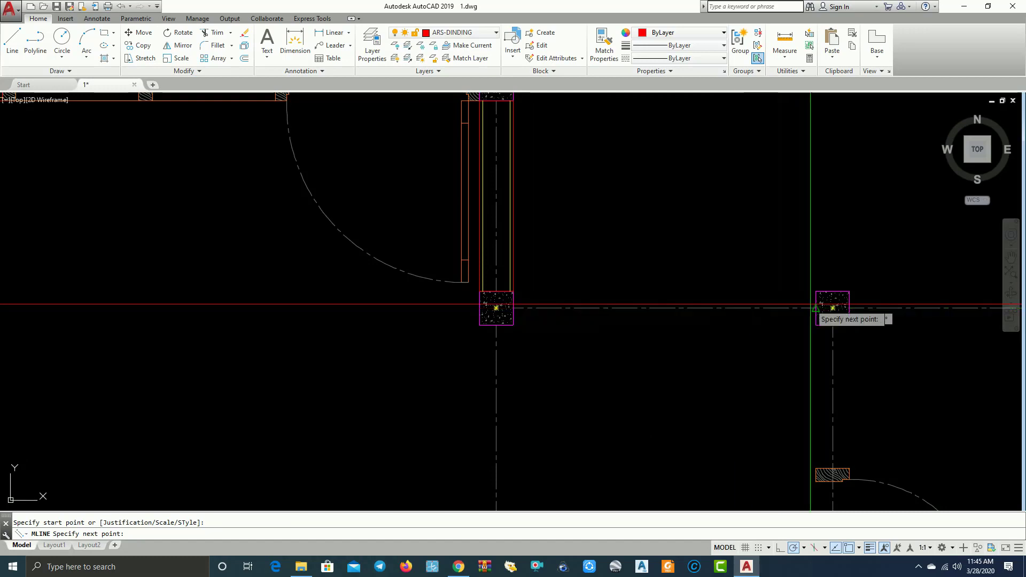
click(823, 307)
scroll(823, 306, down, 3)
key(Return)
key(Return)
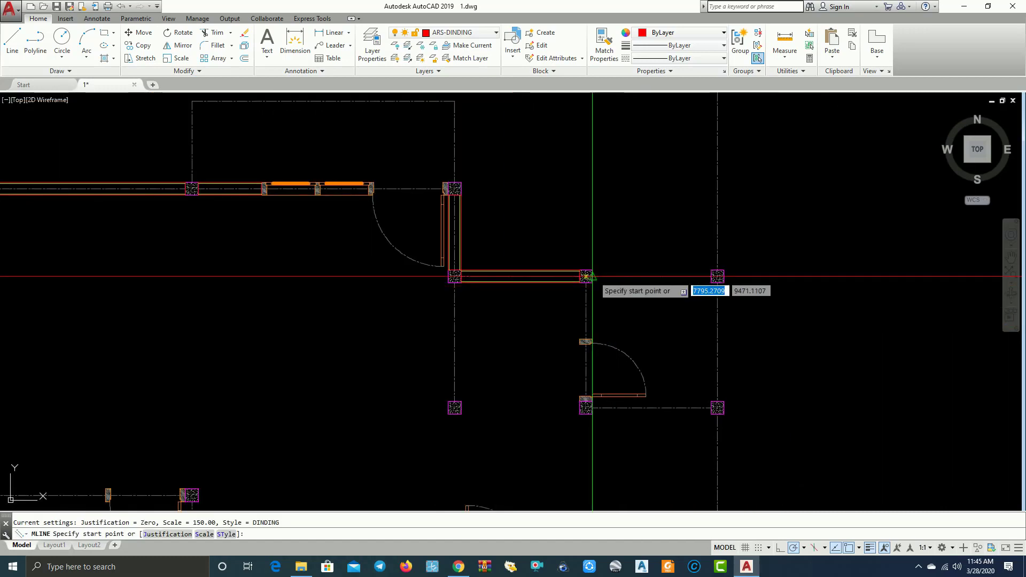
Step: Draw a wall across to the right column, then vertical walls down from the right and middle columns
click(586, 276)
click(716, 276)
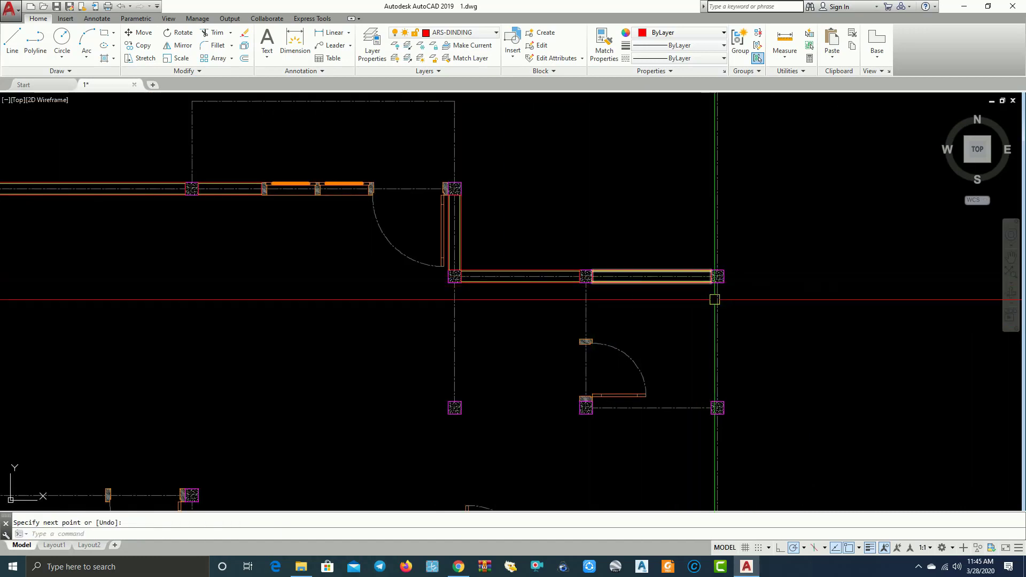
key(Return)
key(Return)
click(717, 276)
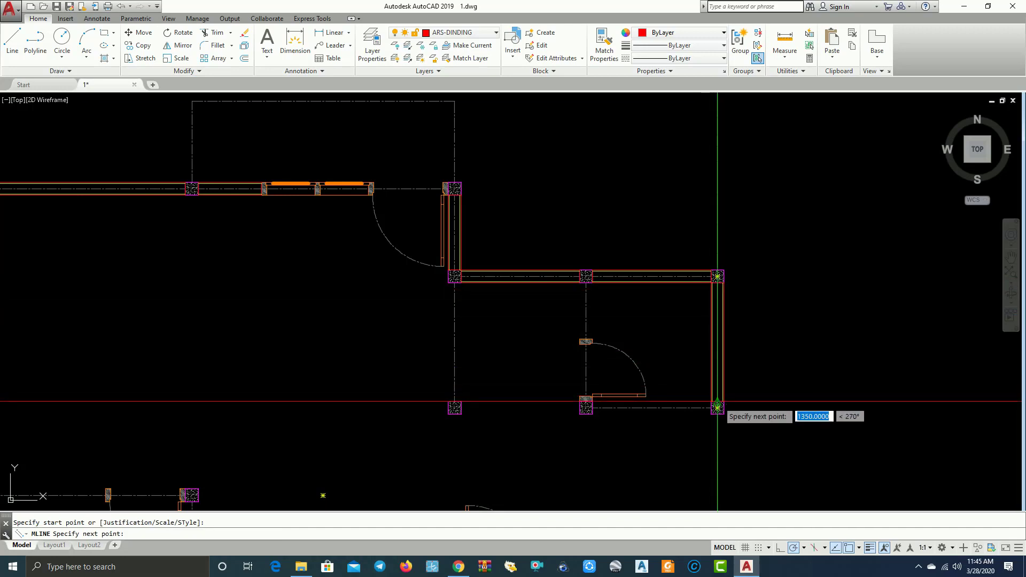
click(717, 407)
key(Return)
key(Return)
scroll(602, 302, up, 4)
click(562, 236)
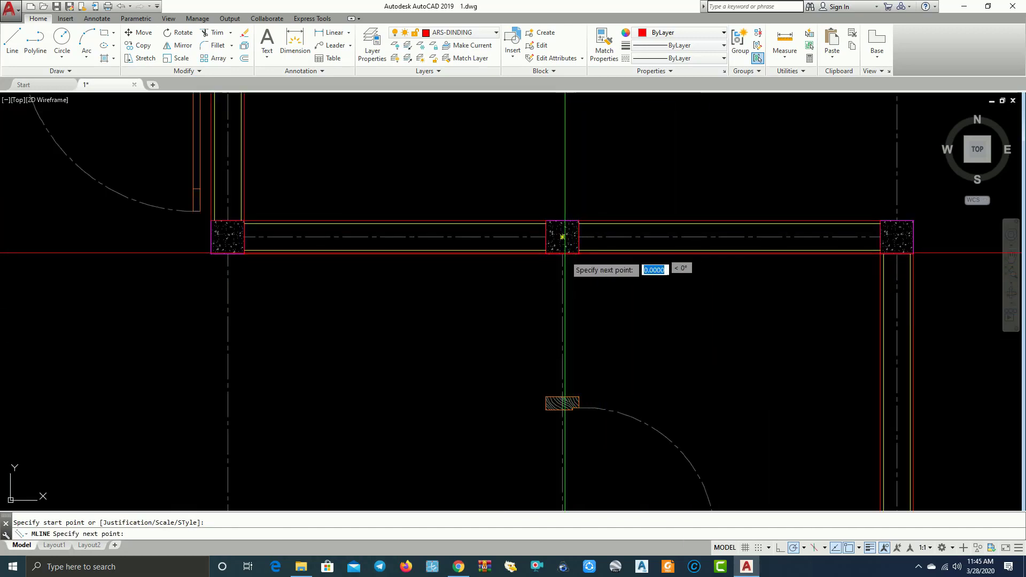
click(562, 397)
scroll(564, 321, down, 4)
key(Return)
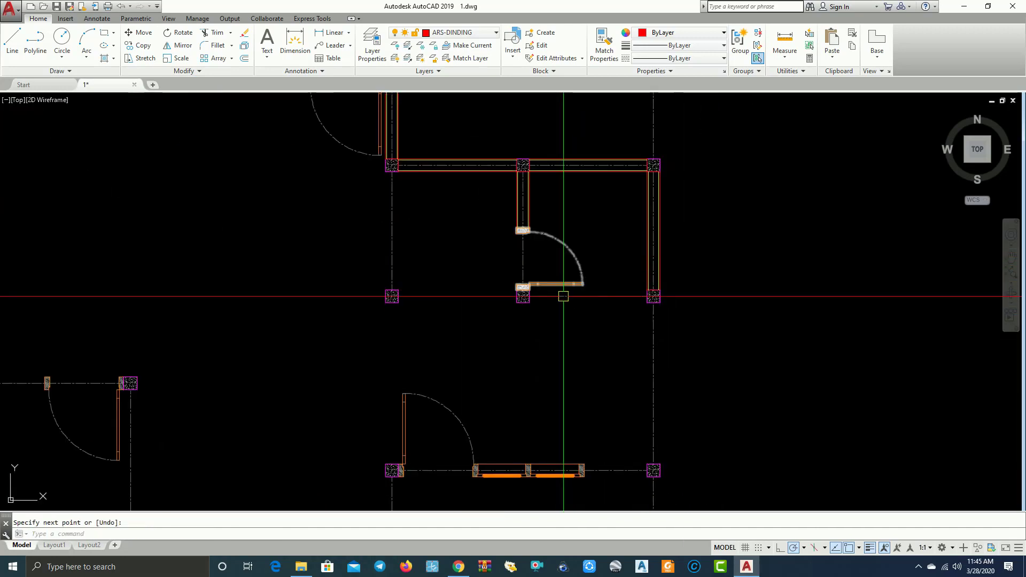
key(Return)
Step: Add a horizontal wall to the right column and a wall from the upper column down
scroll(564, 296, up, 4)
click(491, 264)
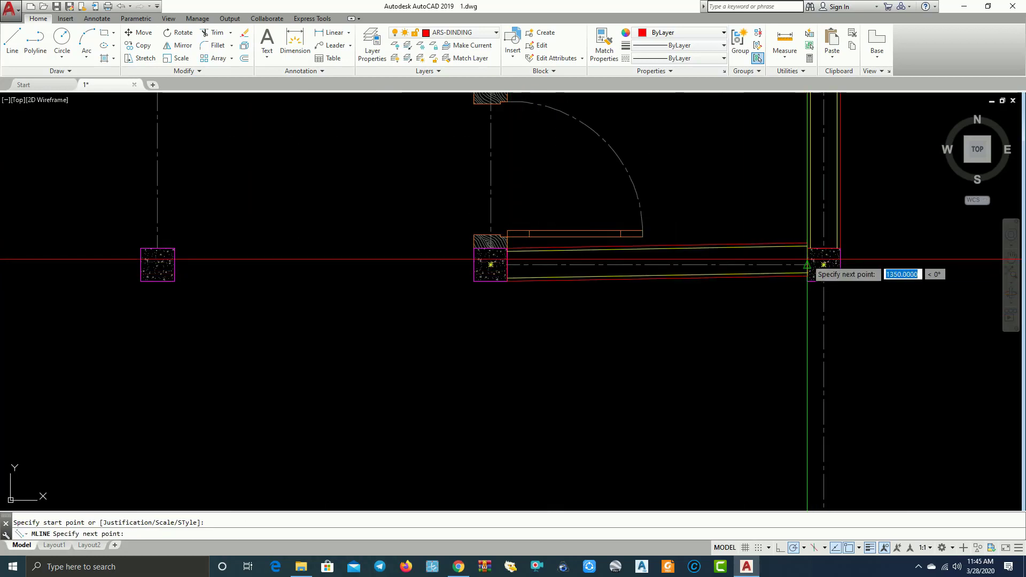
click(807, 264)
scroll(744, 270, down, 4)
key(Return)
key(Return)
scroll(622, 225, up, 2)
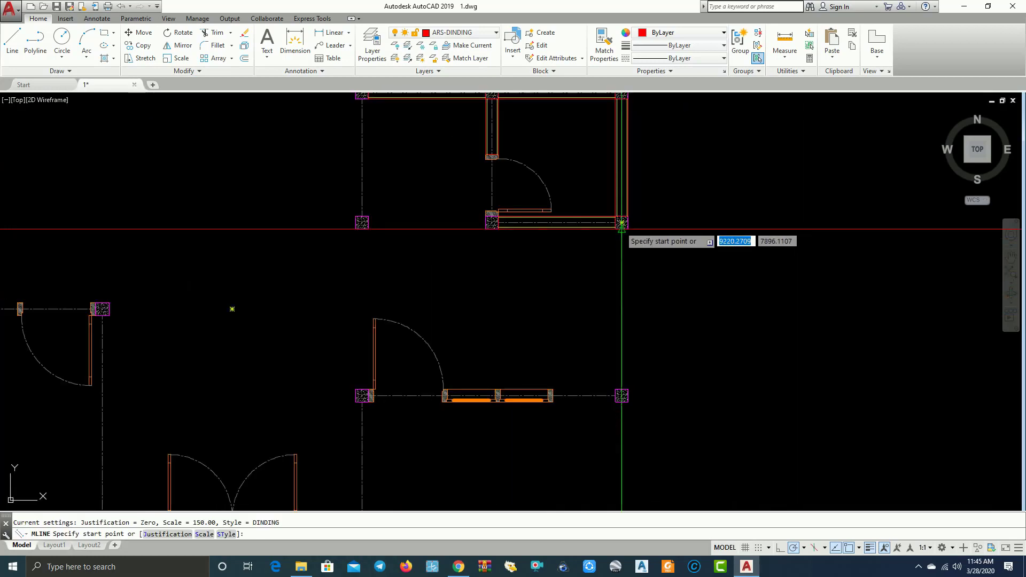
click(622, 223)
scroll(619, 360, up, 3)
scroll(647, 361, up, 2)
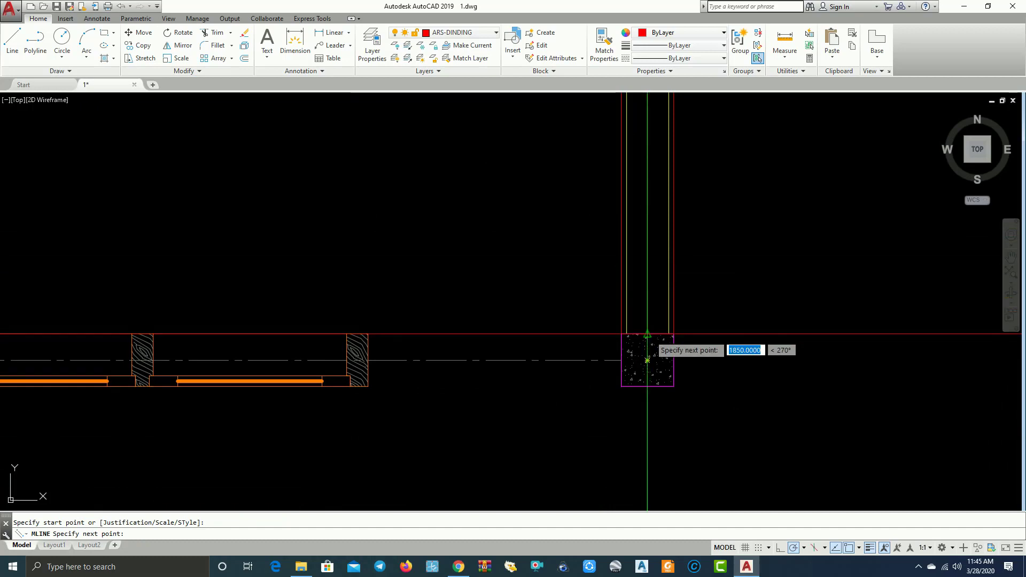
click(647, 361)
key(Return)
key(Return)
Step: Draw a wall leftward from the lower column and bring the front wall area into view
click(613, 361)
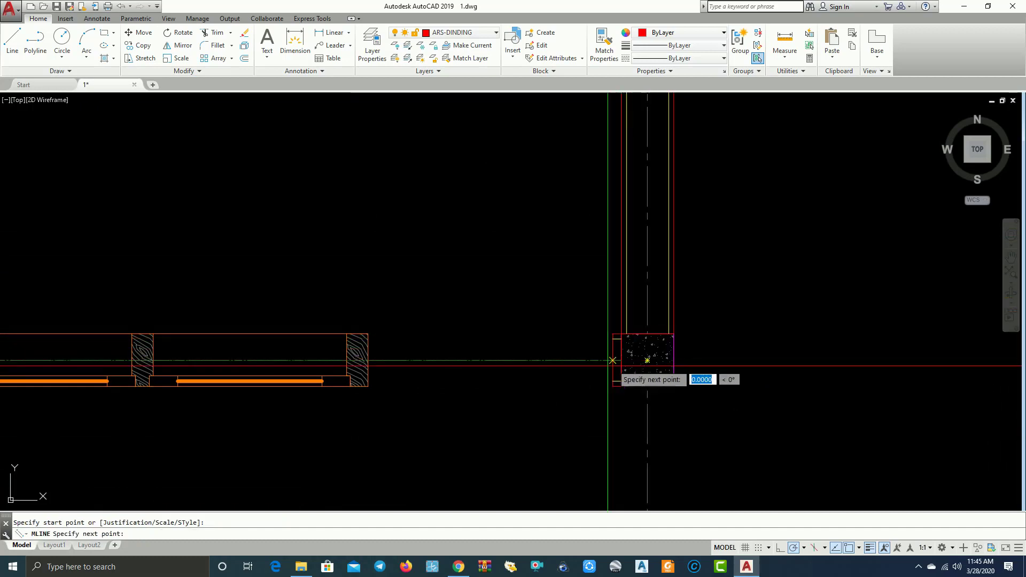
scroll(608, 365, down, 2)
click(367, 363)
scroll(366, 363, down, 3)
middle_drag(385, 284, 619, 298)
scroll(595, 354, up, 2)
middle_drag(582, 367, 573, 233)
Step: Draw a 1500-long DINDING wall starting from the column
key(Return)
key(Return)
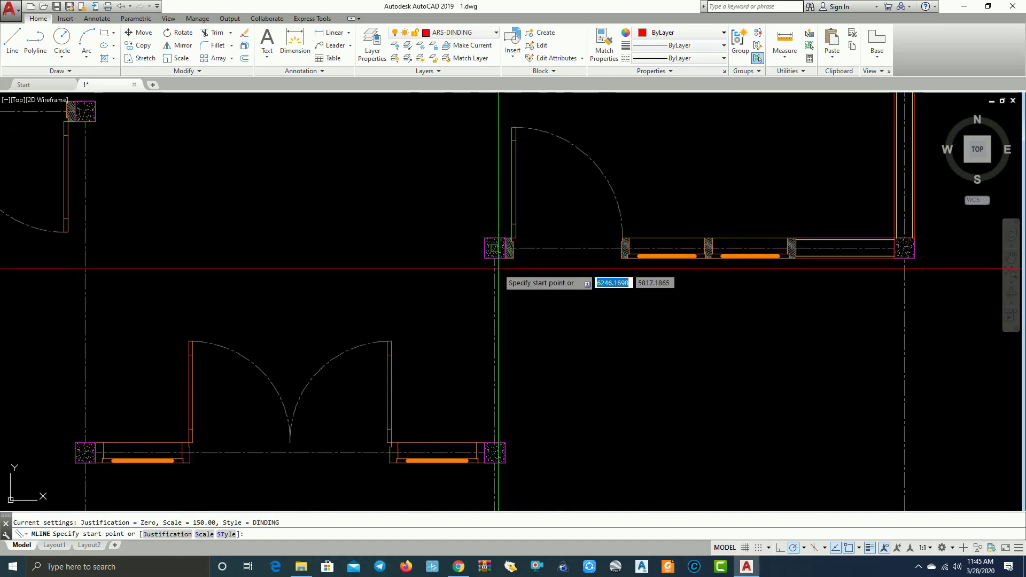
click(497, 270)
text(1500)
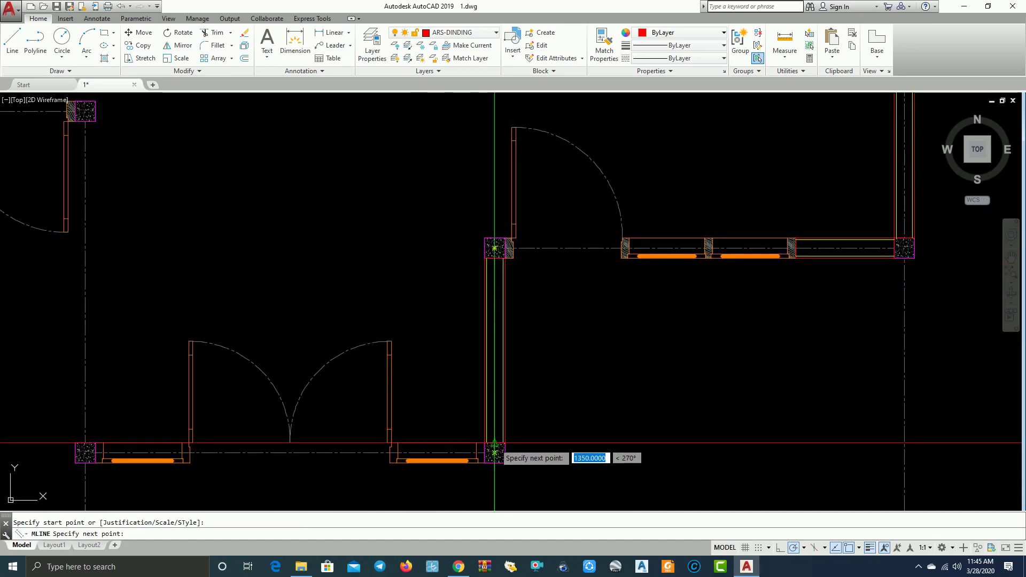
key(Return)
scroll(495, 453, down, 5)
scroll(580, 419, up, 2)
scroll(516, 412, up, 2)
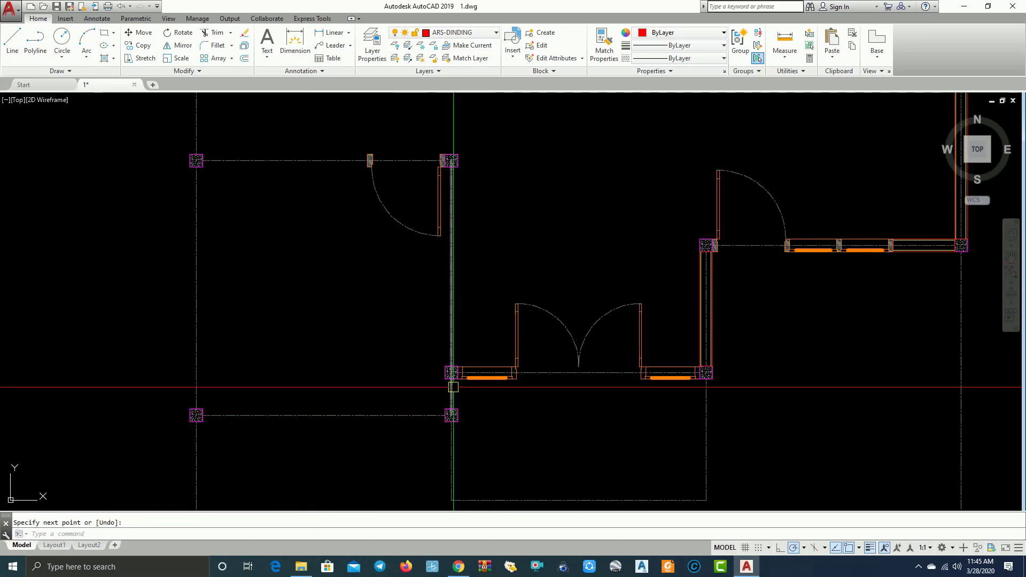
scroll(470, 382, up, 2)
key(Return)
key(Return)
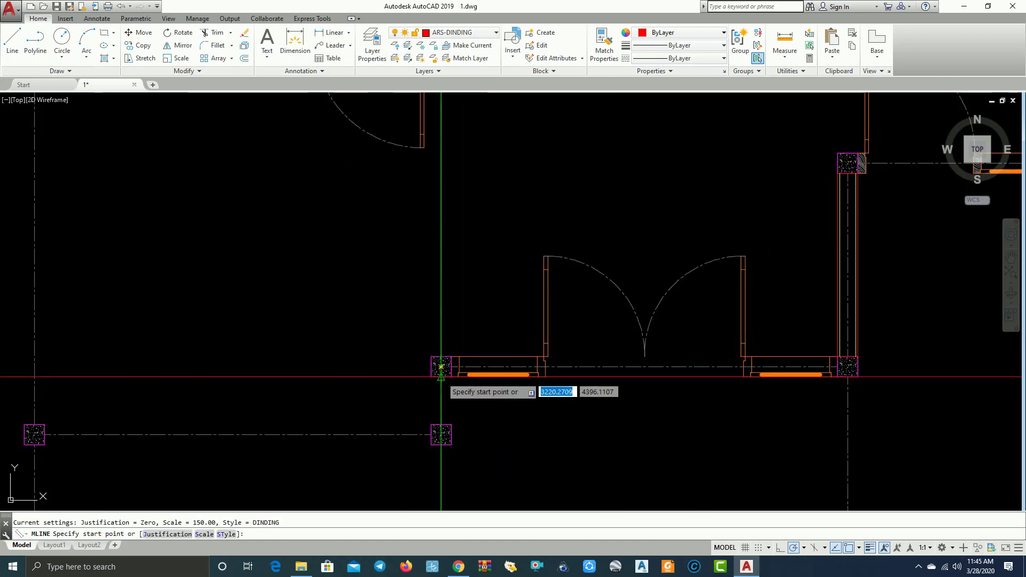
Step: Draw a DINDING wall from the right column to the left column, discarding a stray start
click(441, 366)
middle_drag(410, 420, 600, 348)
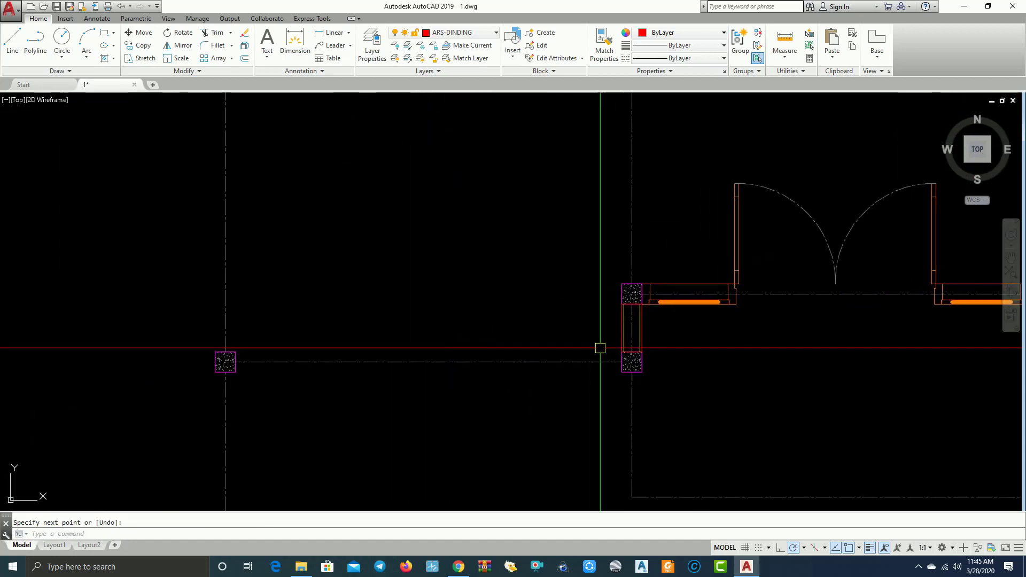
key(Return)
click(631, 361)
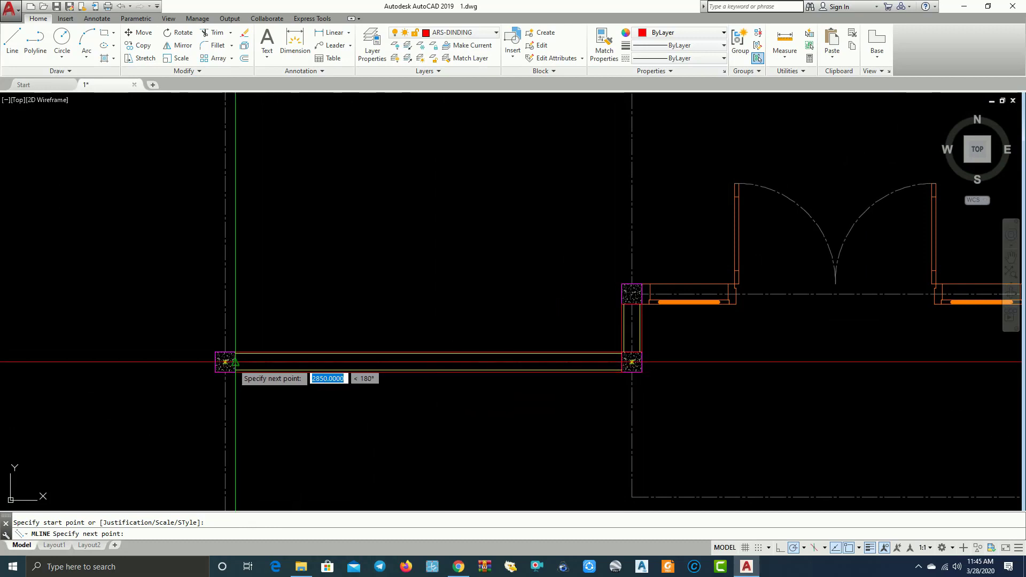
click(225, 362)
key(Return)
key(Return)
click(225, 362)
scroll(225, 362, down, 3)
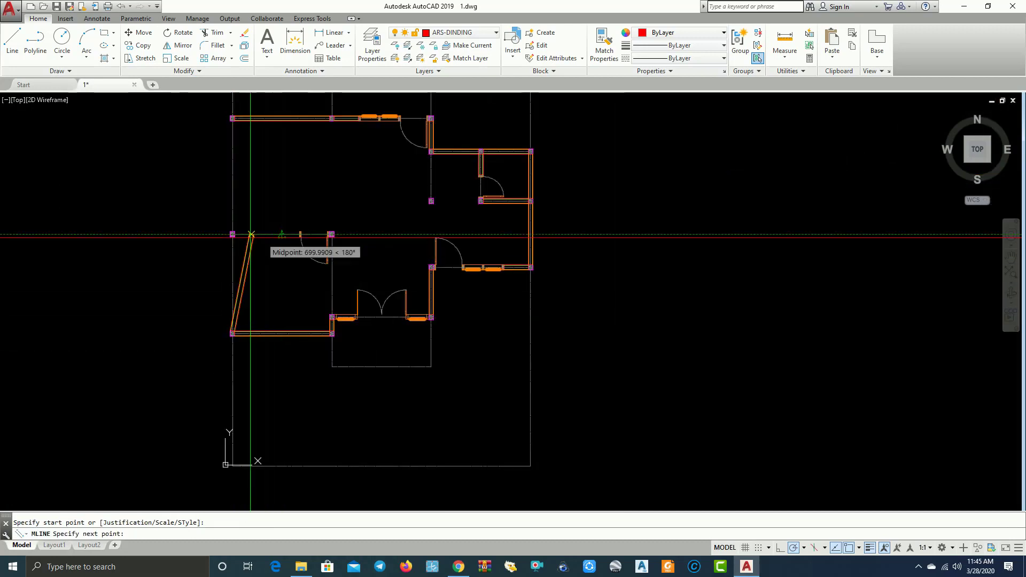
key(Return)
key(Return)
scroll(250, 234, up, 5)
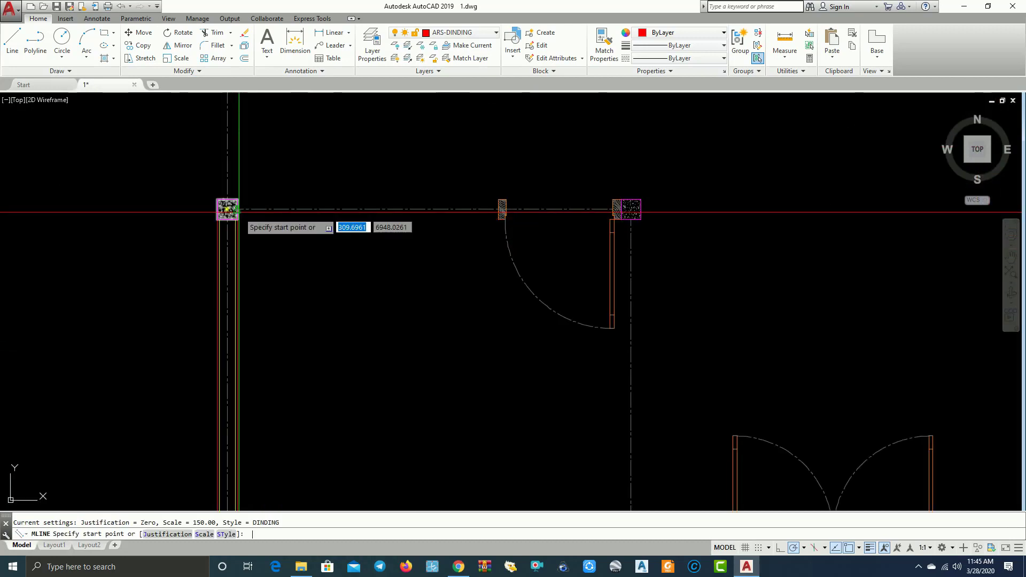
Step: Draw walls from the upper-left column to the door column, and from a column down to the lower column
click(239, 213)
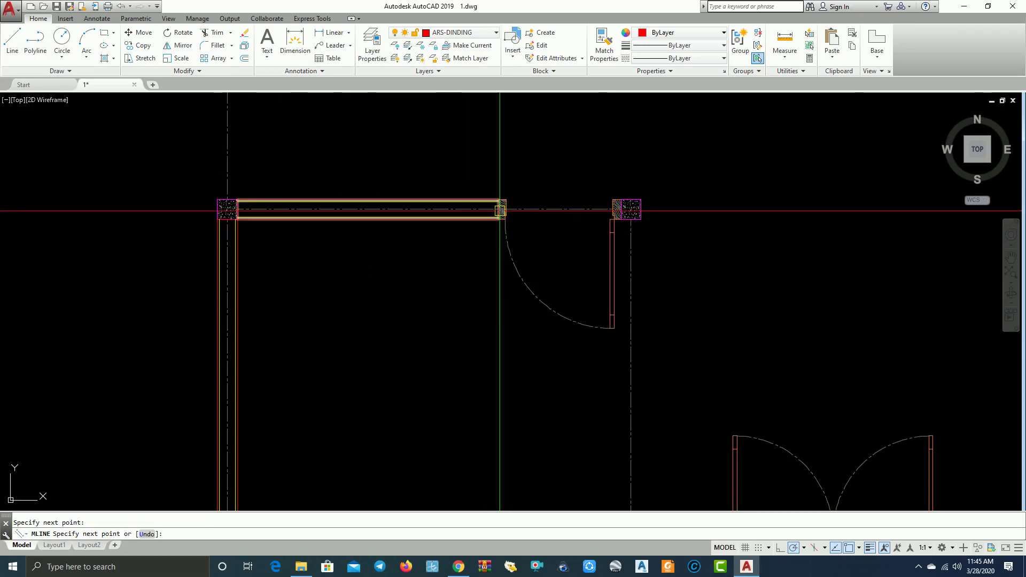
click(500, 211)
key(Return)
key(Return)
click(621, 219)
scroll(603, 315, down, 3)
scroll(605, 261, up, 3)
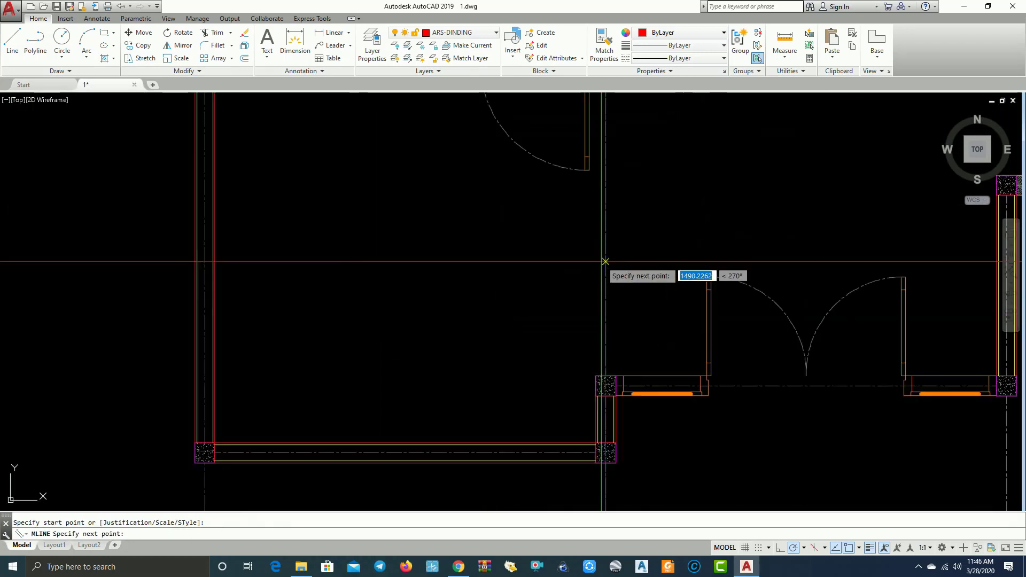
click(603, 385)
key(Return)
scroll(434, 263, down, 4)
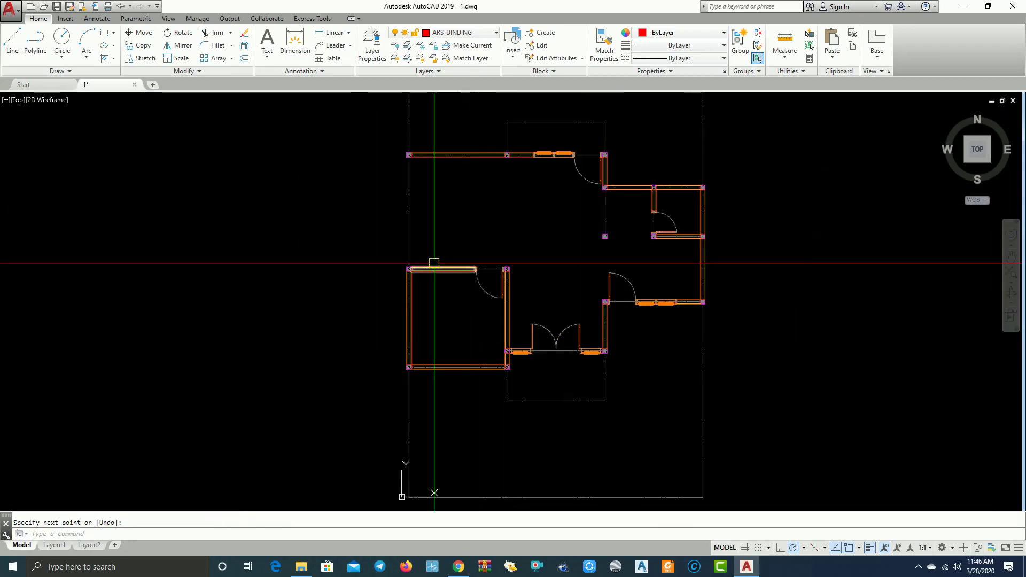
key(Return)
scroll(400, 235, up, 2)
Step: Run the outer wall from the left room's corner up to the top-left corner
click(423, 285)
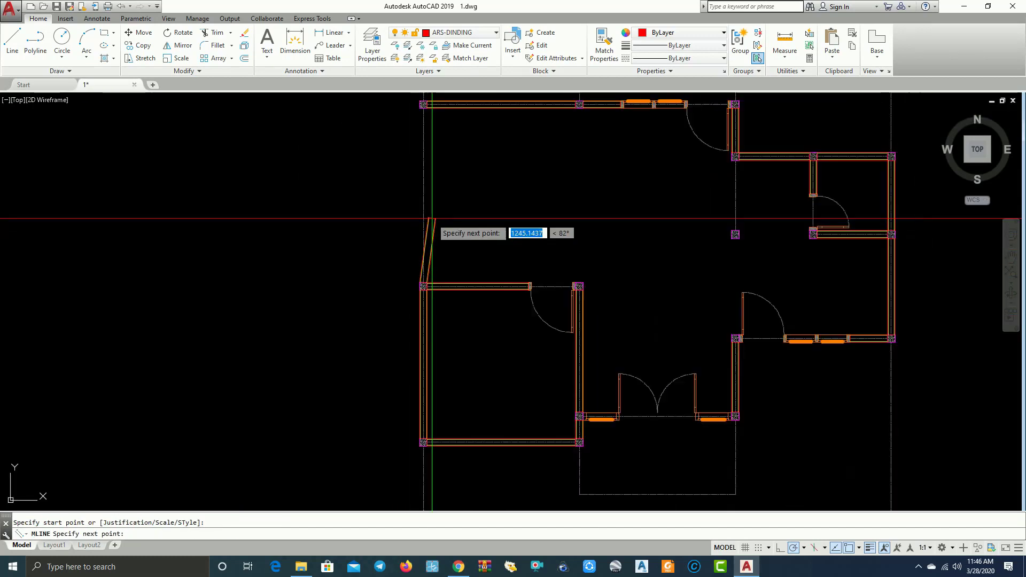
scroll(422, 222, down, 1)
scroll(399, 166, up, 3)
click(399, 161)
key(Return)
scroll(537, 249, down, 4)
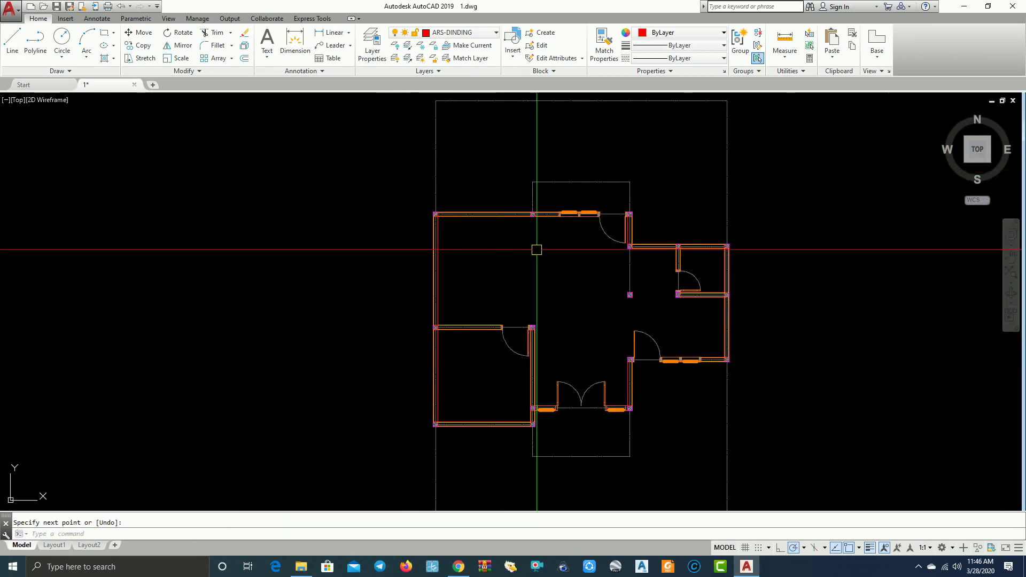
scroll(537, 249, up, 2)
key(Return)
scroll(561, 241, up, 2)
scroll(572, 224, up, 2)
Step: Draw a vertical DINDING wall between two columns
click(576, 215)
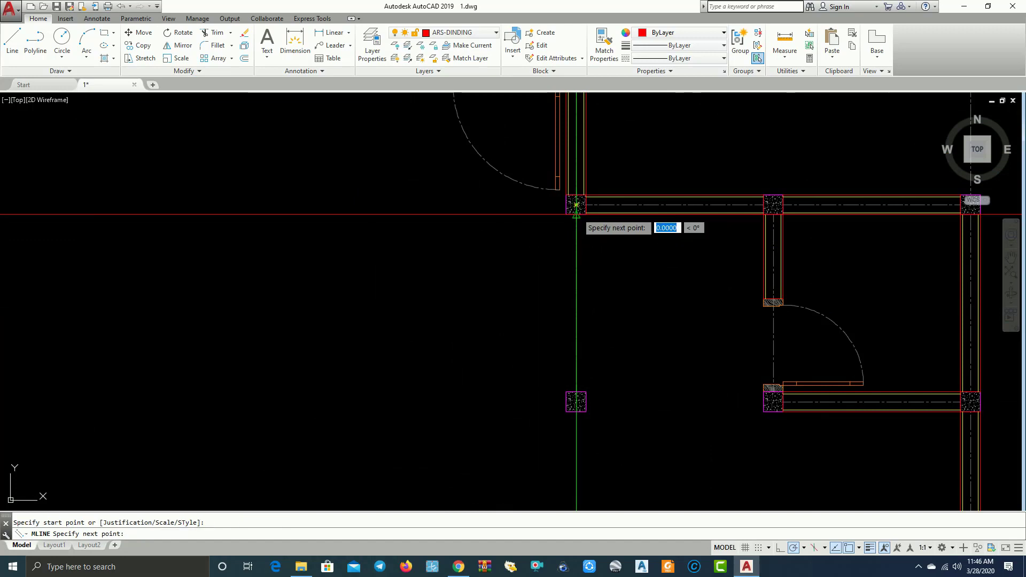
click(577, 391)
scroll(593, 385, down, 2)
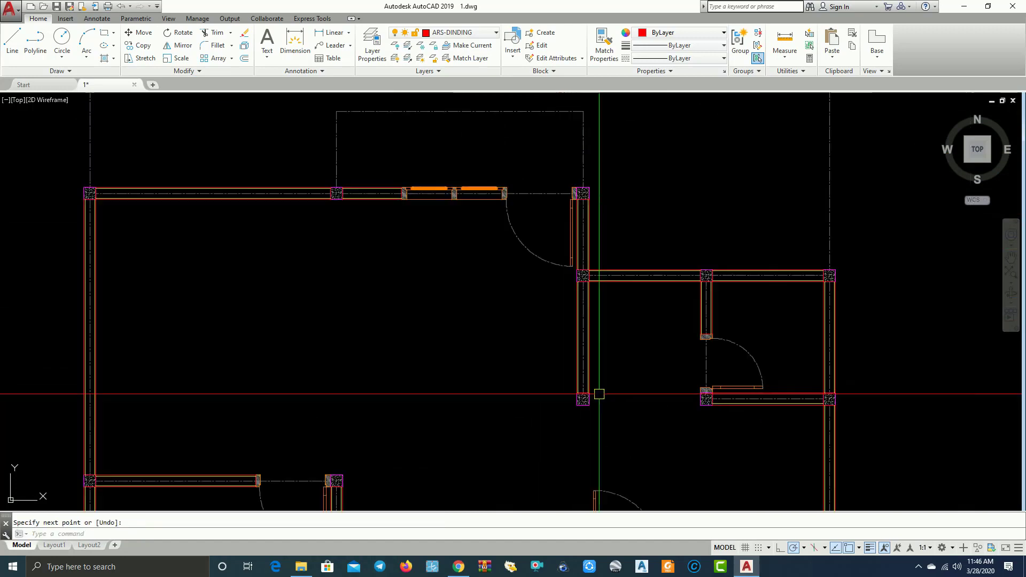
scroll(595, 303, down, 3)
scroll(598, 307, up, 3)
scroll(591, 266, up, 2)
scroll(591, 267, down, 5)
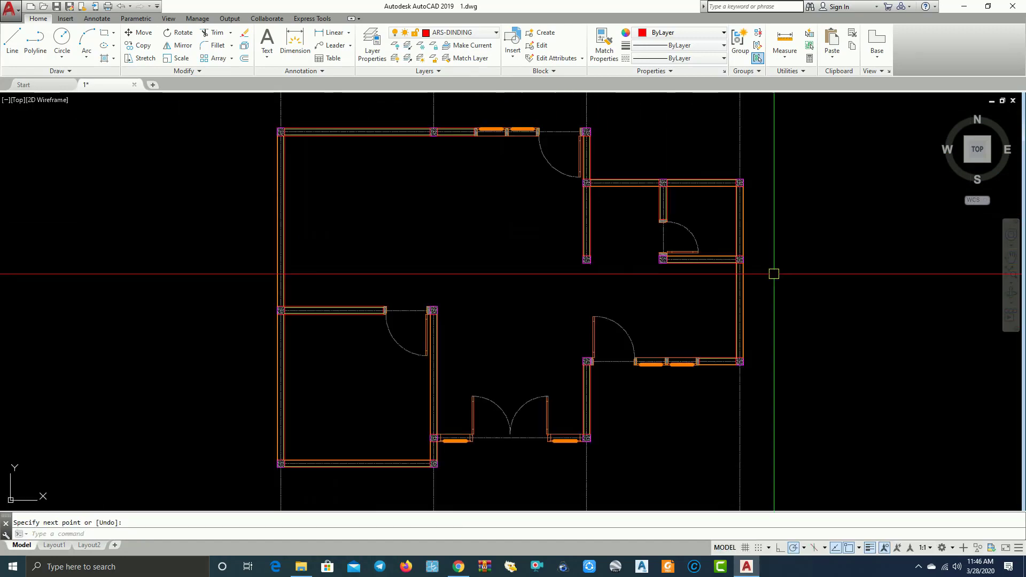
Step: Pan and zoom until the entire floor plan is centred on screen
mouse_move(774, 273)
middle_down()
mouse_move(817, 278)
mouse_move(497, 267)
middle_up()
scroll(470, 241, down, 1)
middle_drag(396, 263, 469, 263)
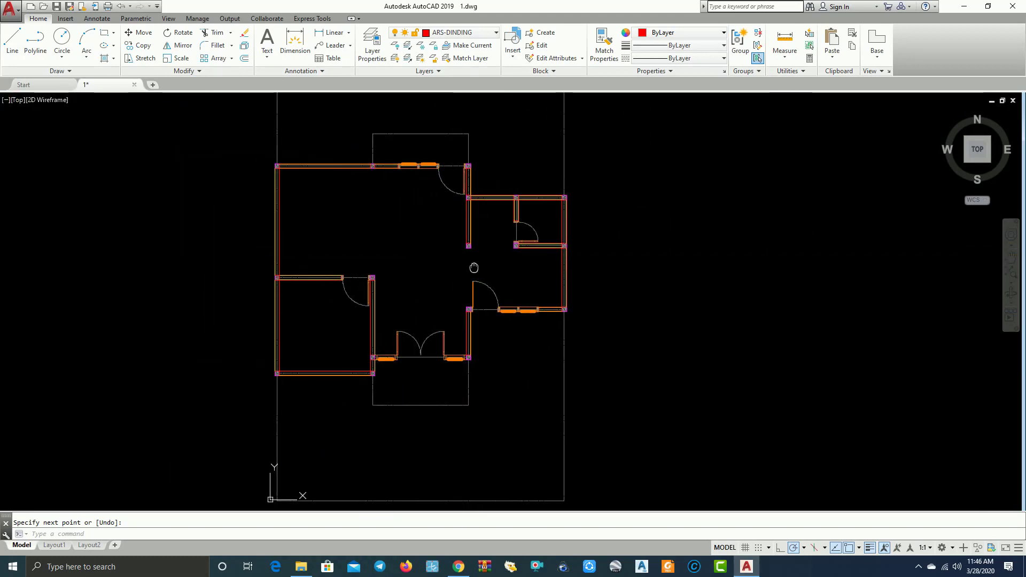
mouse_move(392, 247)
middle_down()
mouse_move(367, 293)
mouse_move(509, 291)
middle_up()
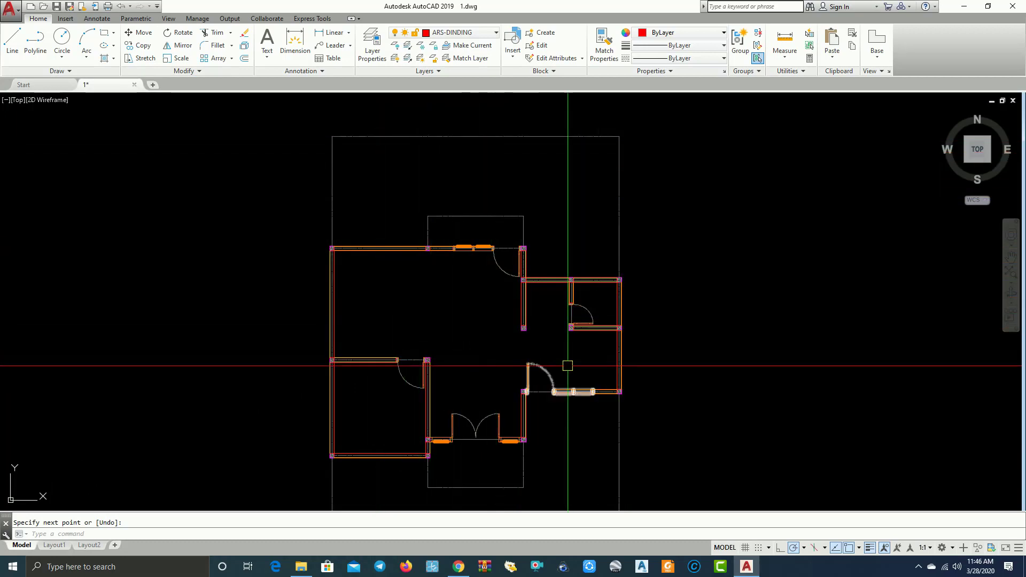
middle_drag(653, 312, 676, 294)
middle_drag(660, 239, 682, 288)
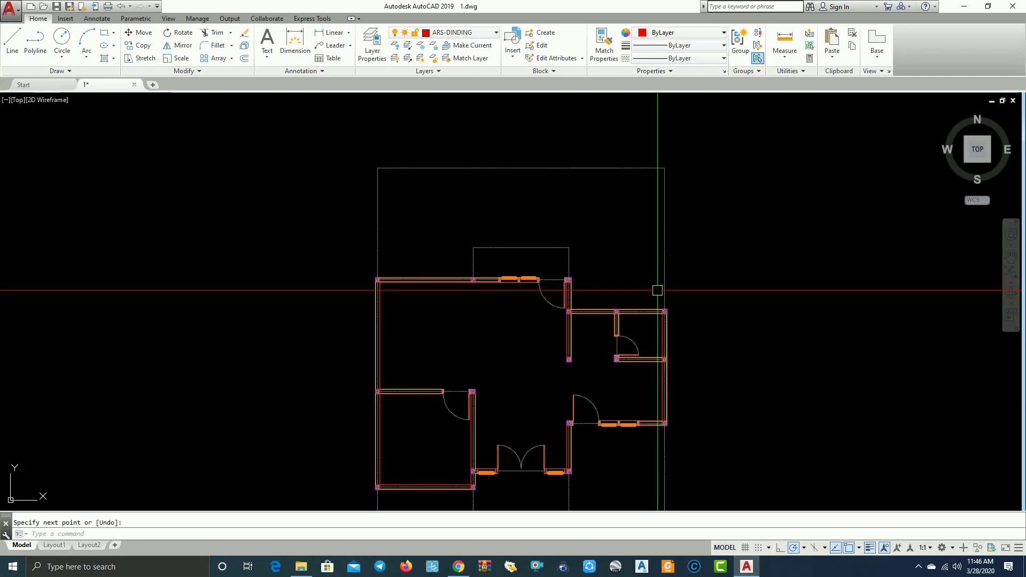
middle_drag(637, 317, 538, 213)
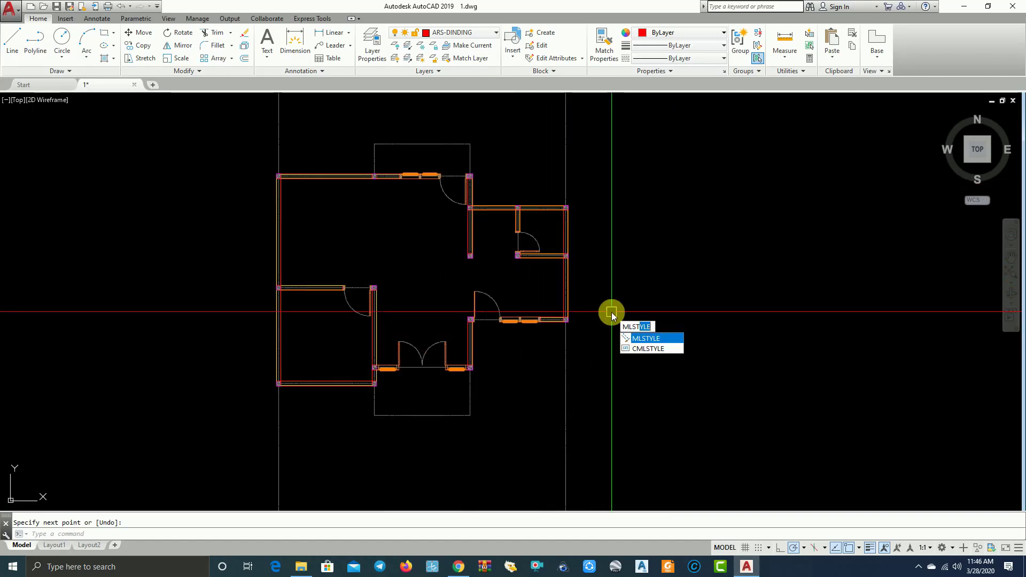
Step: Check the MLSTYLE settings, close them unchanged, and recentre the plan
text(mlstyle)
key(Return)
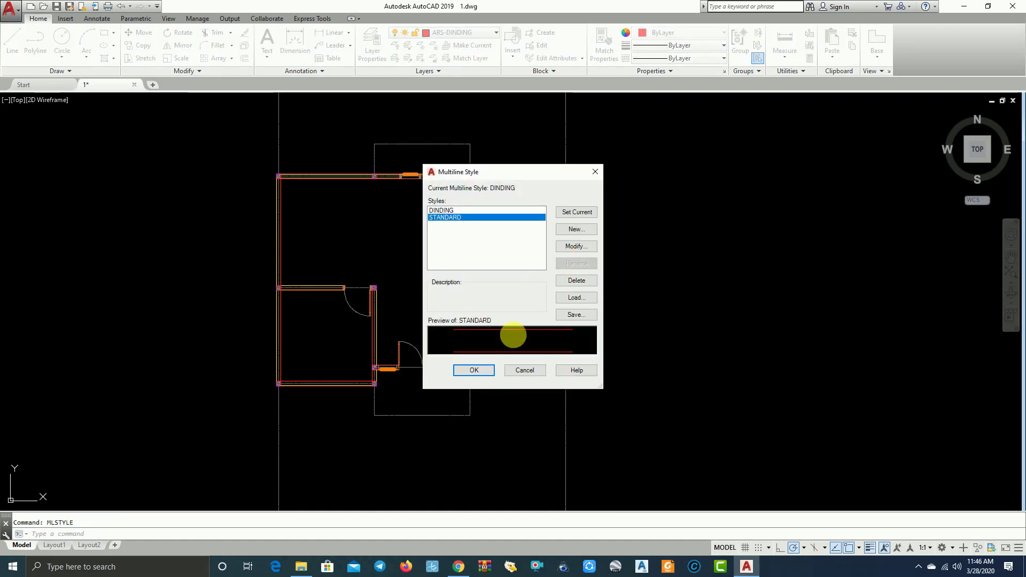
click(481, 373)
scroll(481, 321, down, 2)
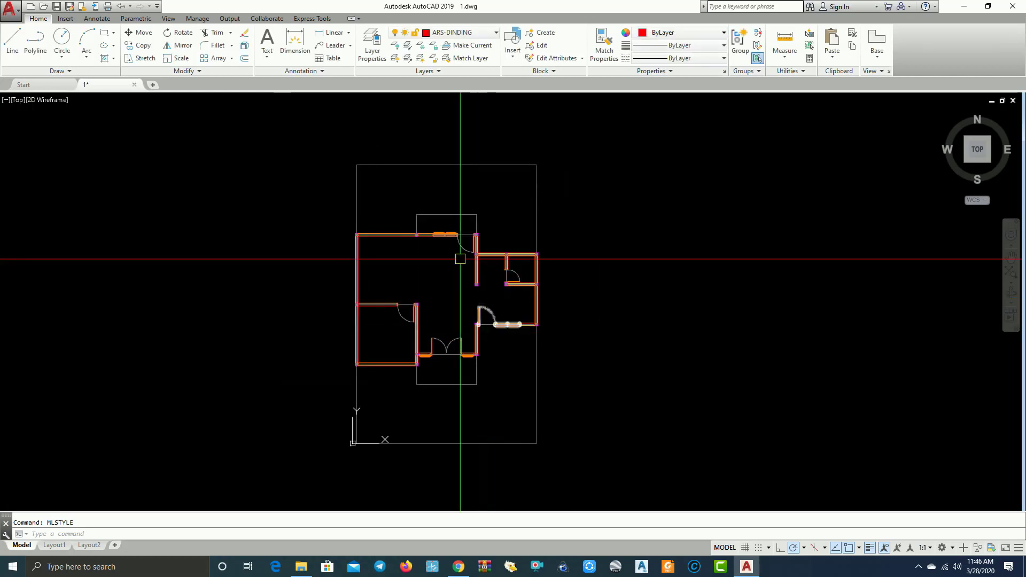
scroll(515, 279, down, 2)
middle_drag(596, 284, 671, 299)
scroll(670, 290, up, 2)
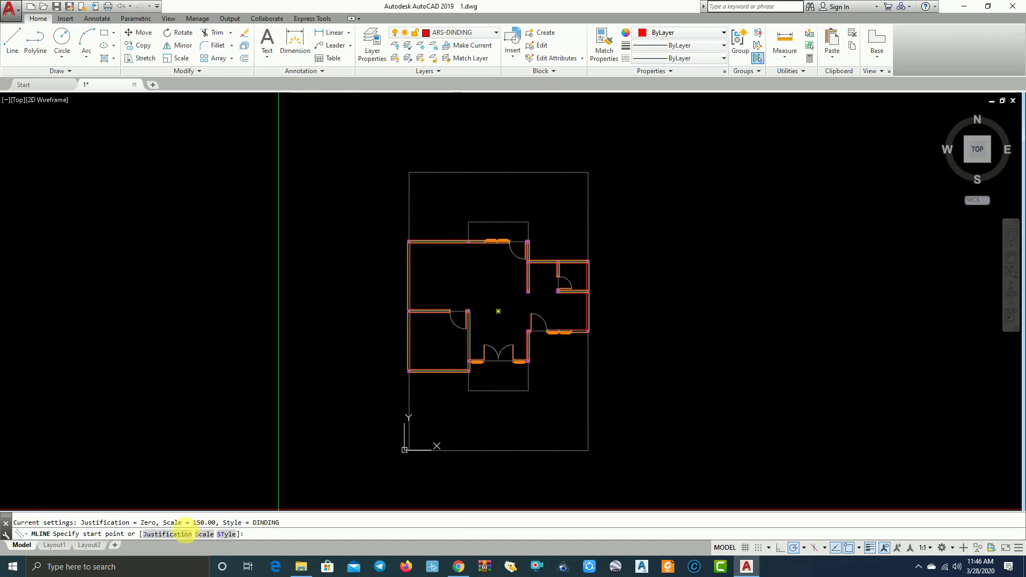
Step: Start a Zero-justified, scale-150 multiline at the outer wall corner, then cancel it
click(176, 535)
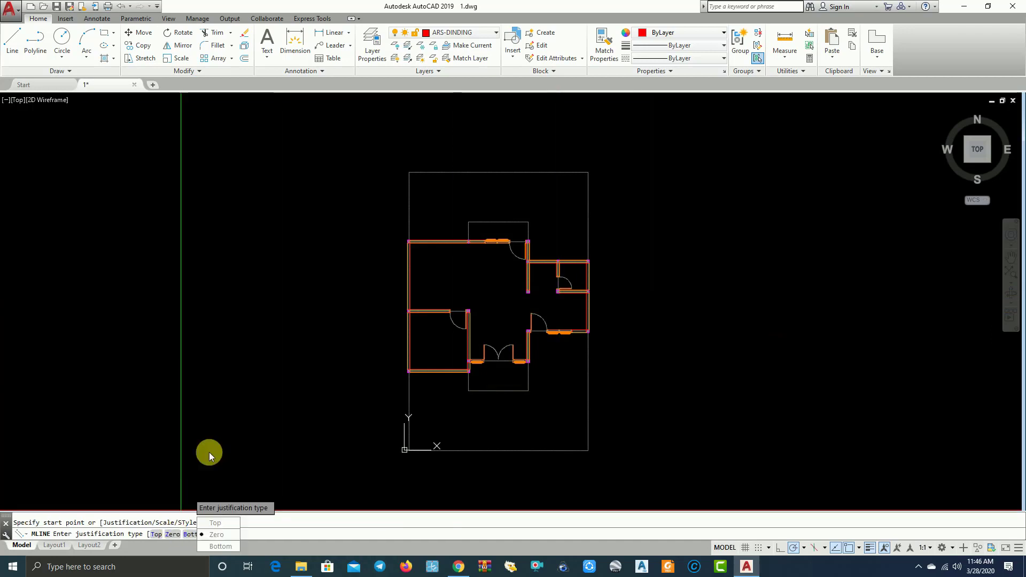
click(210, 535)
click(204, 534)
text(150)
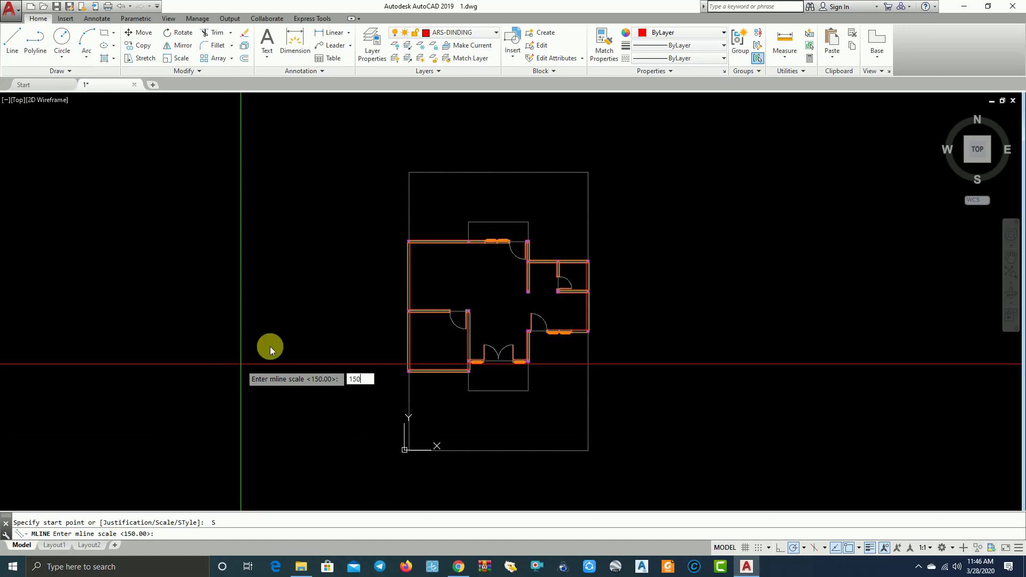
key(Return)
scroll(545, 238, up, 2)
scroll(666, 298, up, 4)
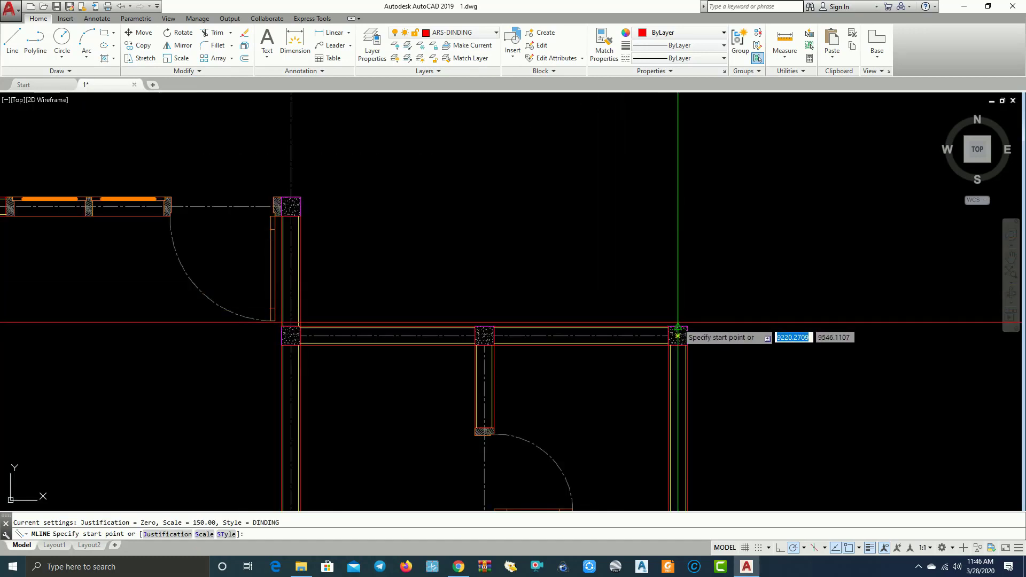
scroll(678, 335, down, 6)
click(671, 275)
scroll(674, 186, up, 2)
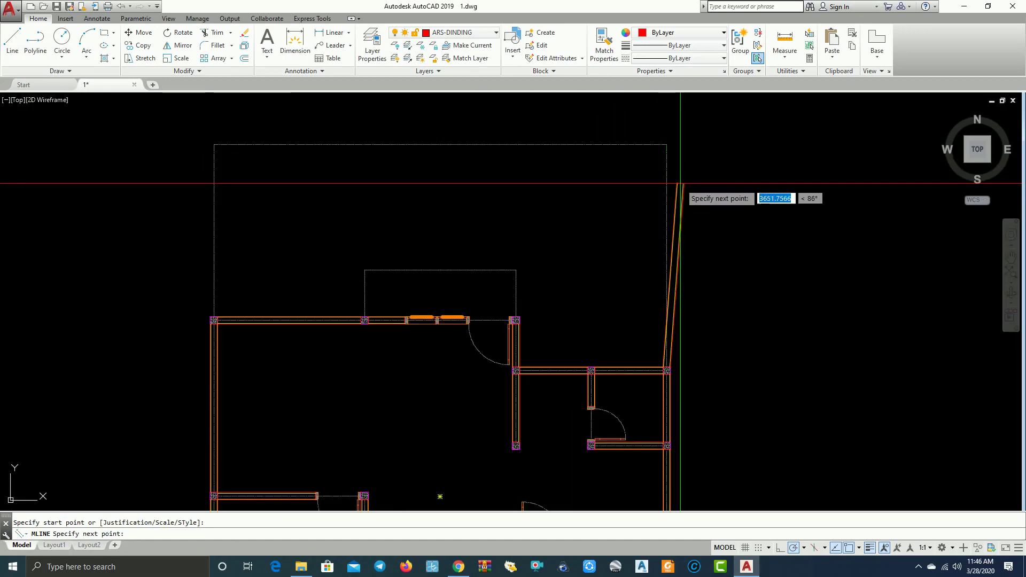
key(Escape)
key(Return)
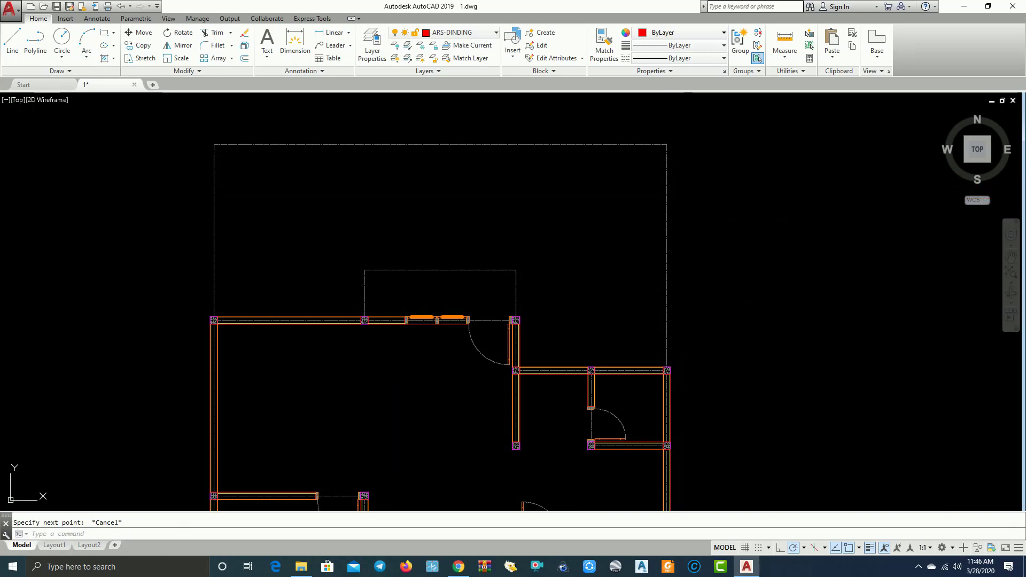
text(MLSTYLE)
Step: Make STANDARD the current multiline style and start MLINE with Zero justification, scale 150
click(577, 211)
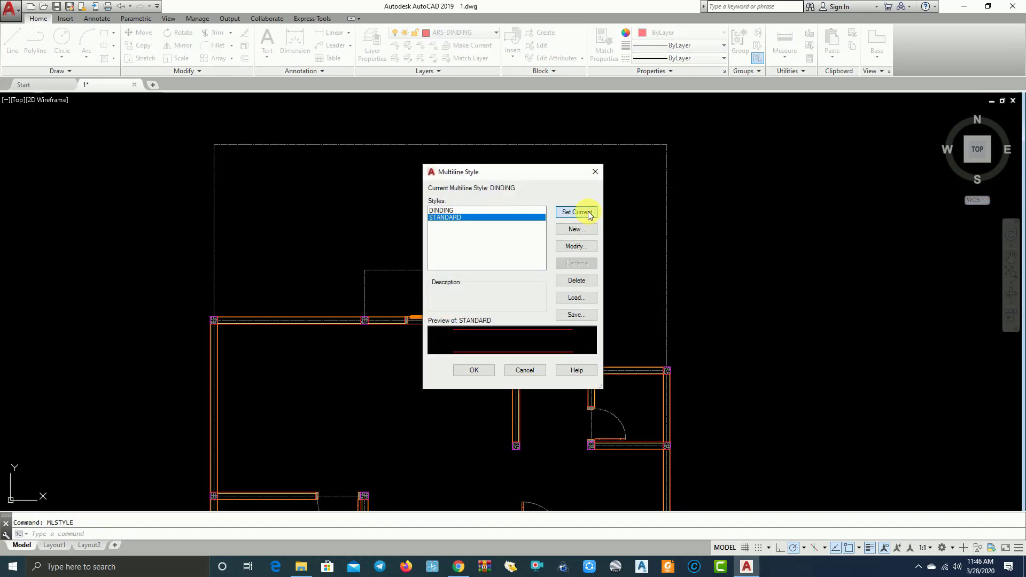
key(Return)
text(ML)
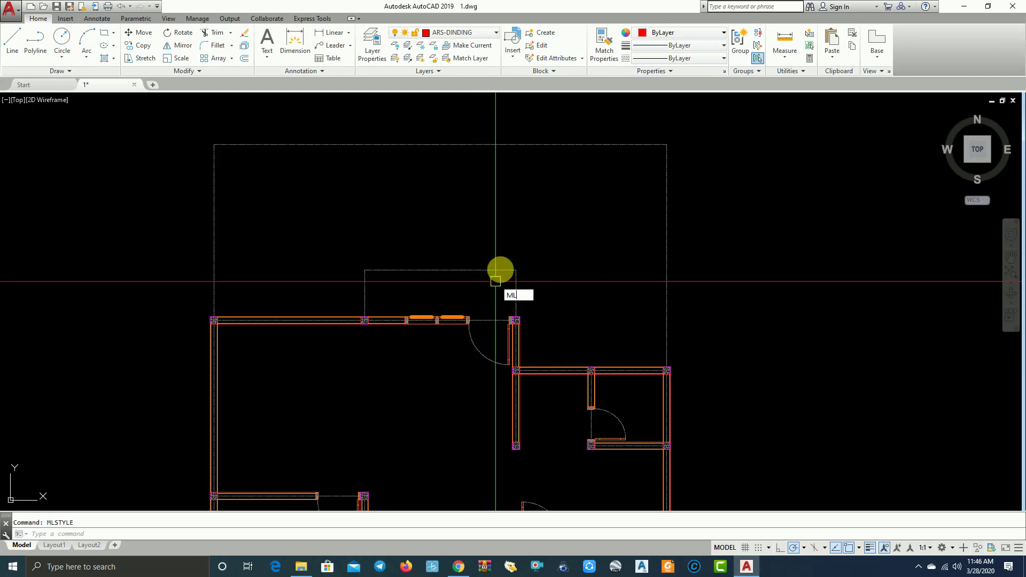
key(Return)
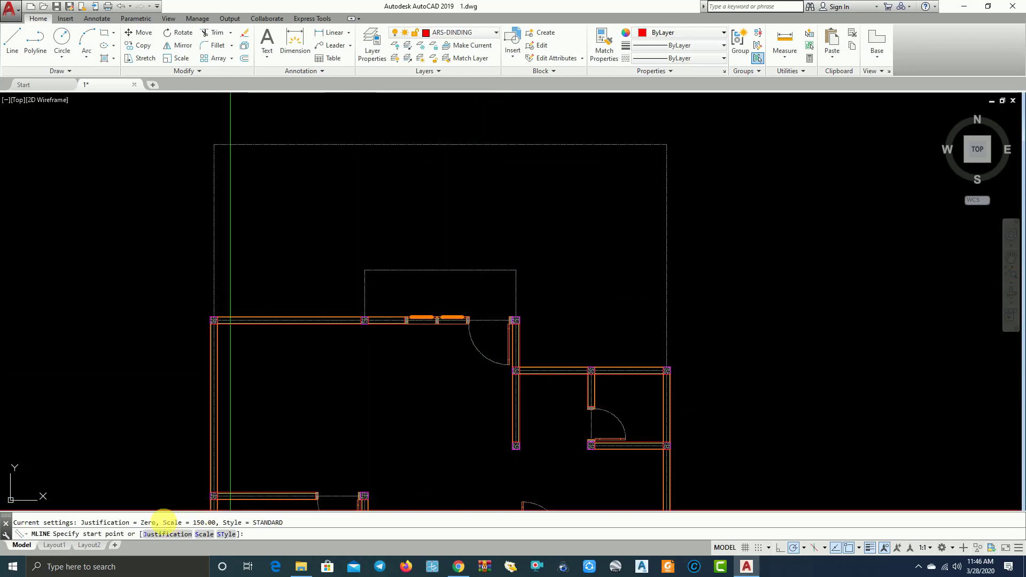
click(164, 534)
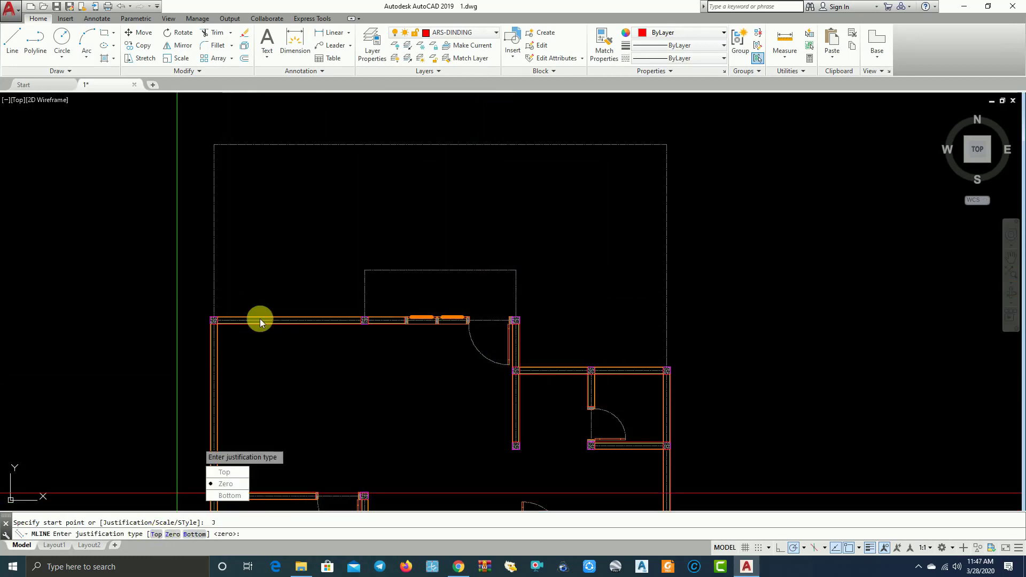
click(231, 485)
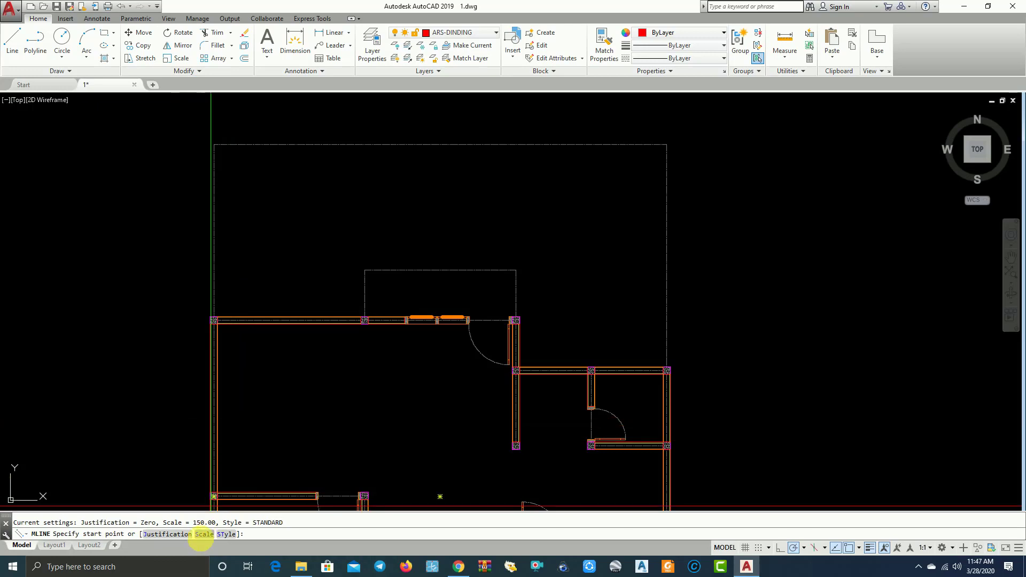
click(204, 534)
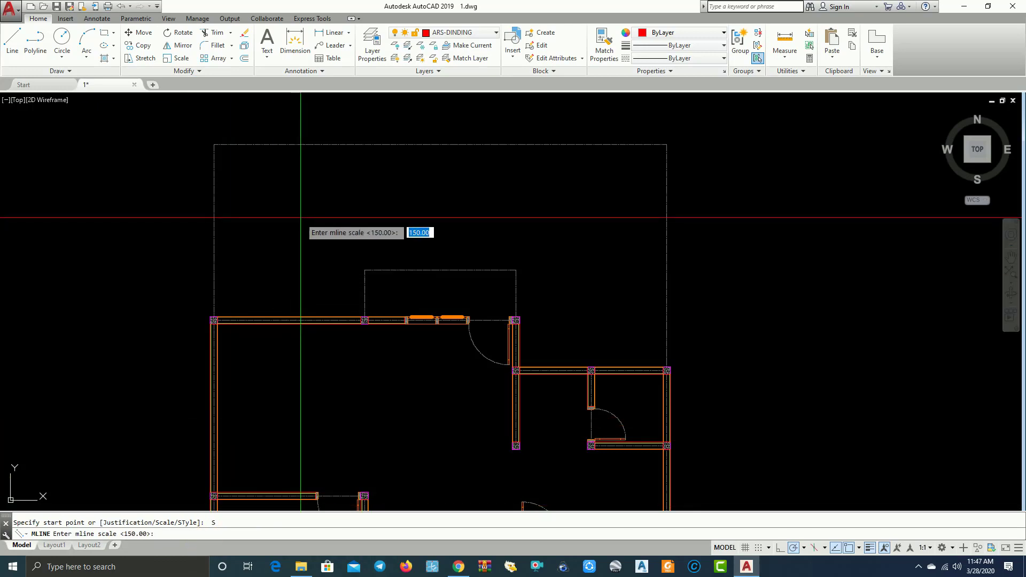
key(Return)
Step: Trace the boundary wall from the right column up to the top-right, then left to the top-left corner
scroll(660, 326, up, 5)
scroll(646, 374, up, 2)
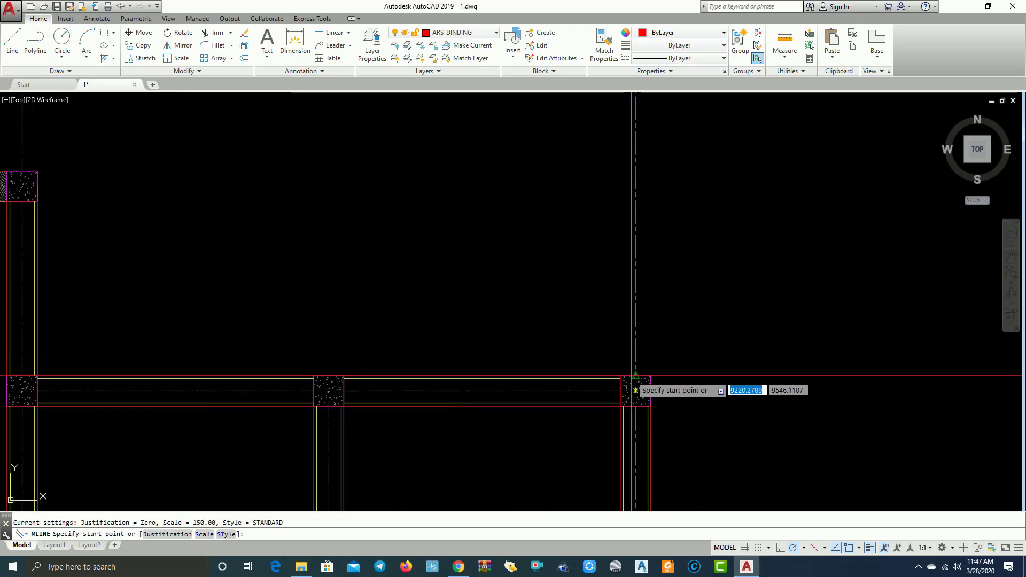
click(636, 391)
scroll(636, 391, down, 5)
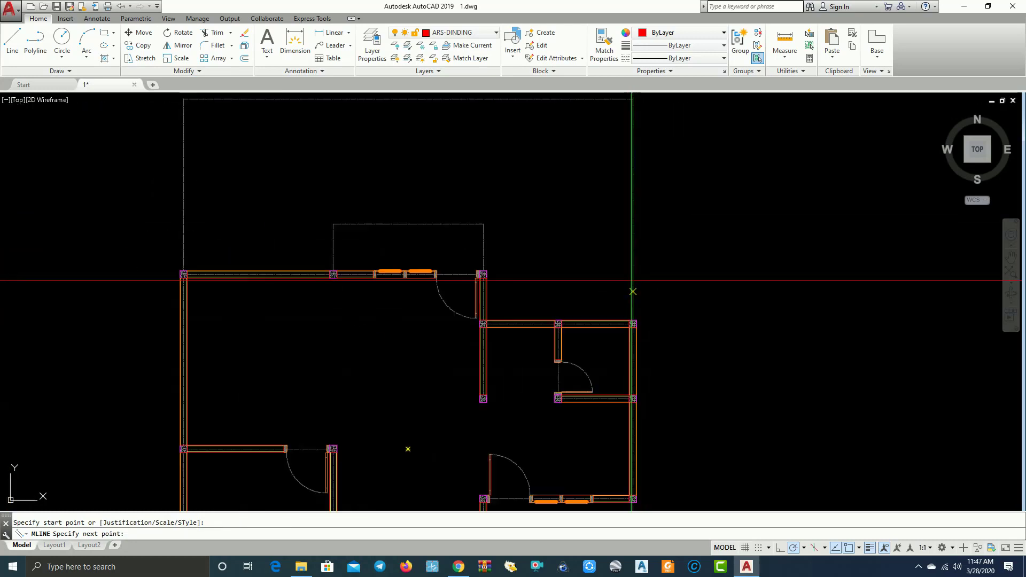
click(636, 152)
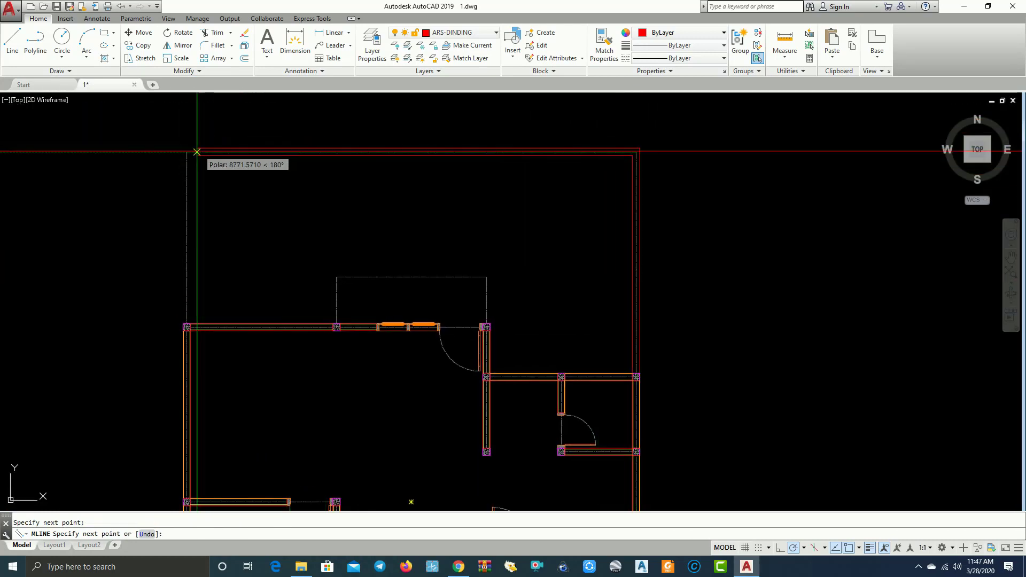
click(187, 152)
scroll(187, 327, up, 3)
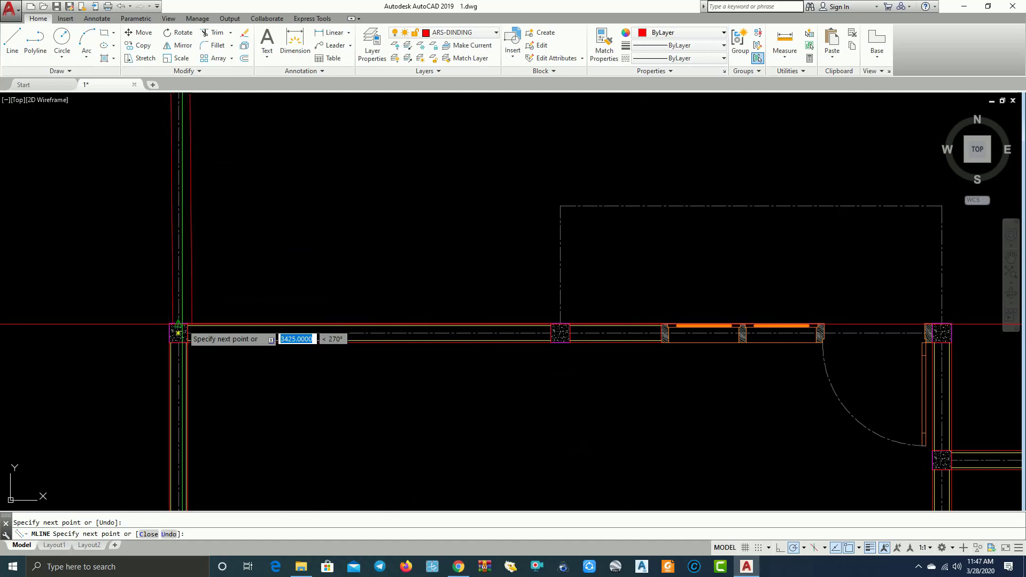
scroll(177, 333, down, 2)
scroll(229, 328, down, 1)
scroll(251, 258, down, 1)
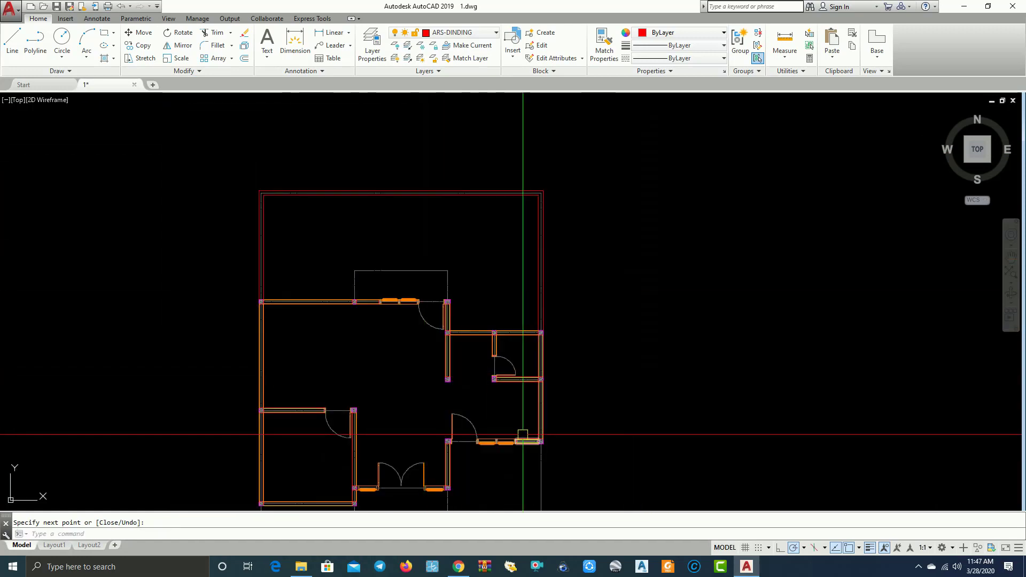
key(Return)
key(Return)
Step: Run the boundary wall down to the site's bottom-right corner
scroll(537, 359, up, 4)
scroll(541, 299, up, 3)
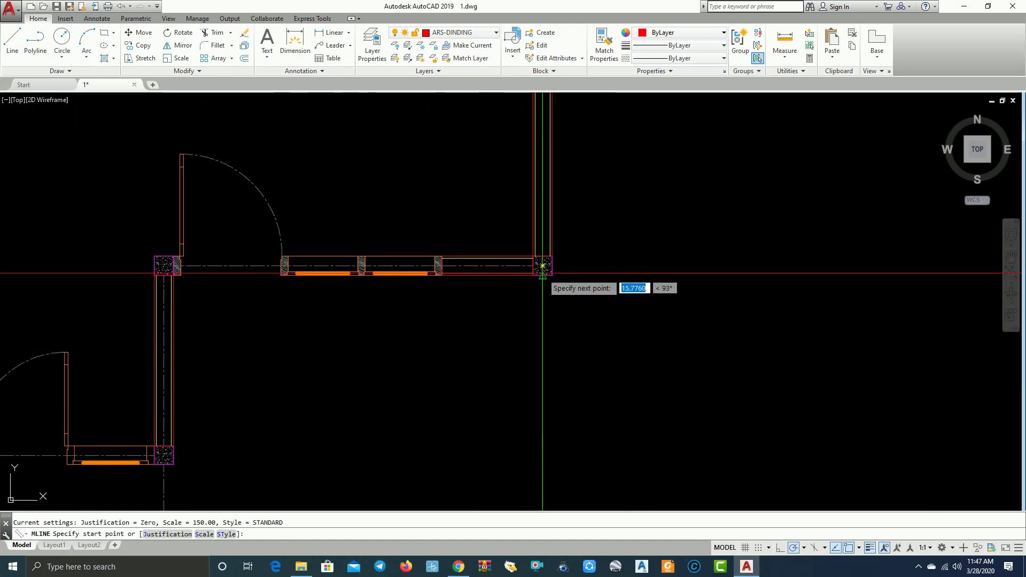
scroll(542, 266, down, 6)
scroll(548, 291, up, 1)
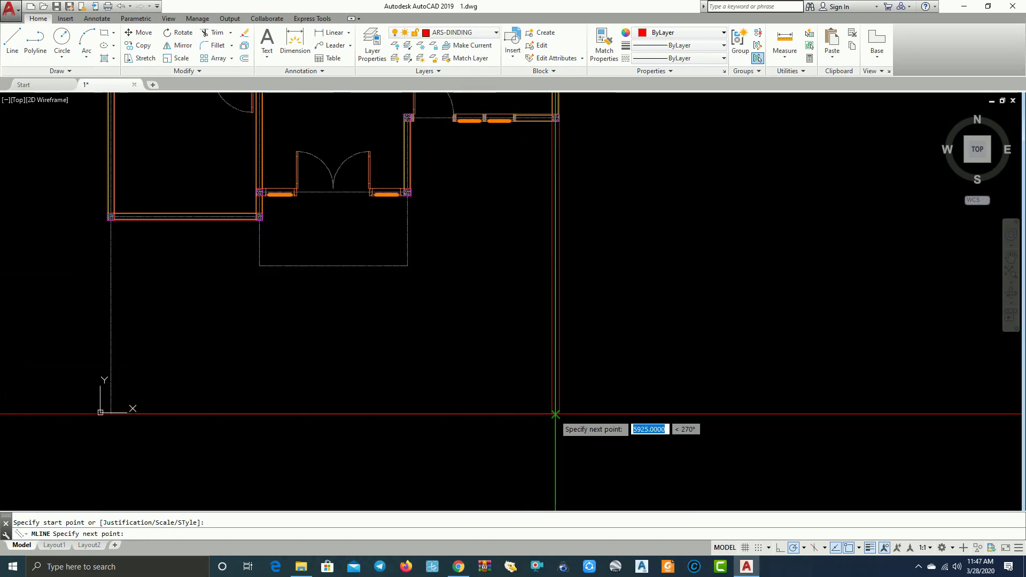
click(555, 413)
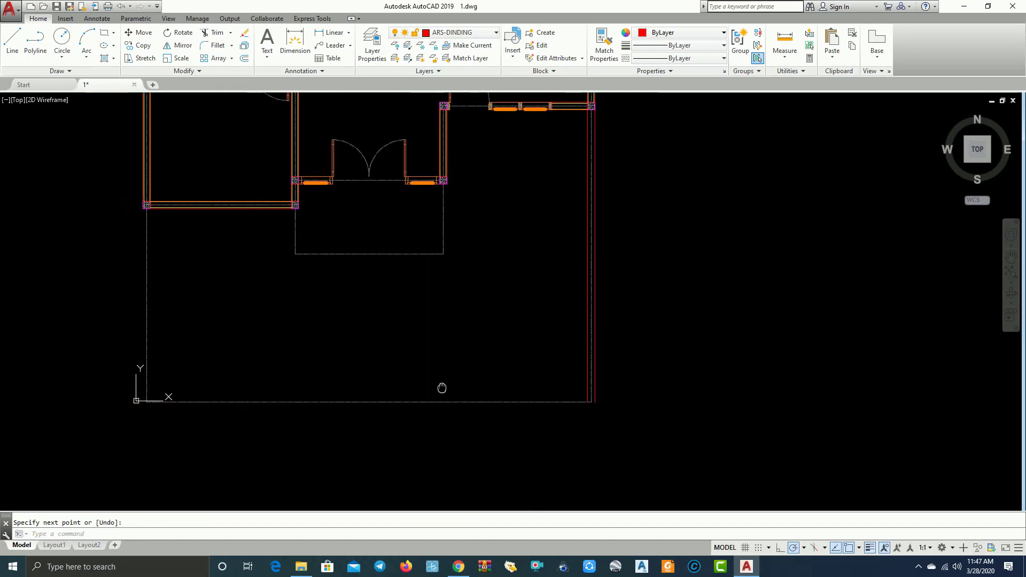
Step: Explode the finished boundary multiline into separate lines
middle_drag(444, 390, 523, 398)
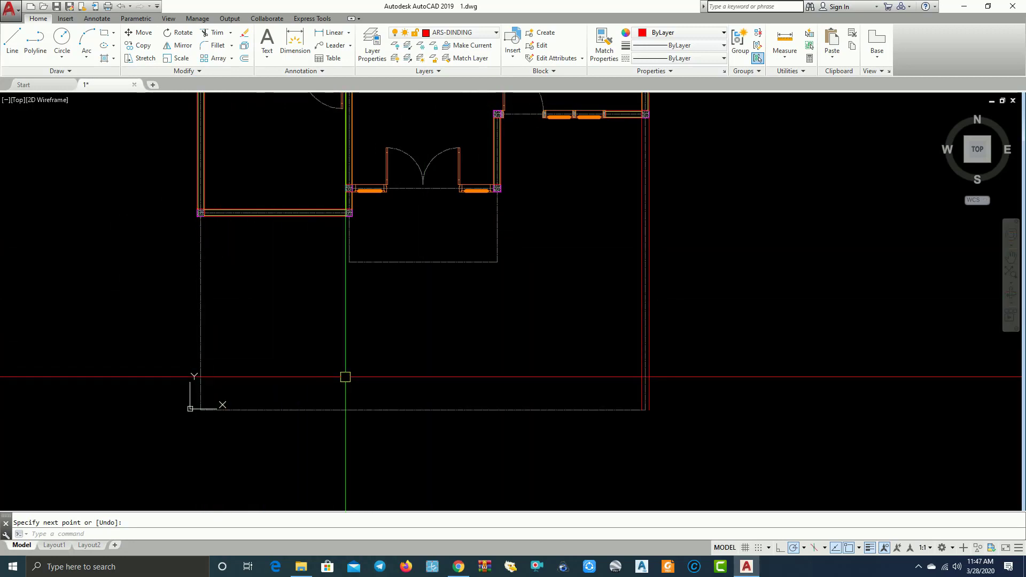
key(Return)
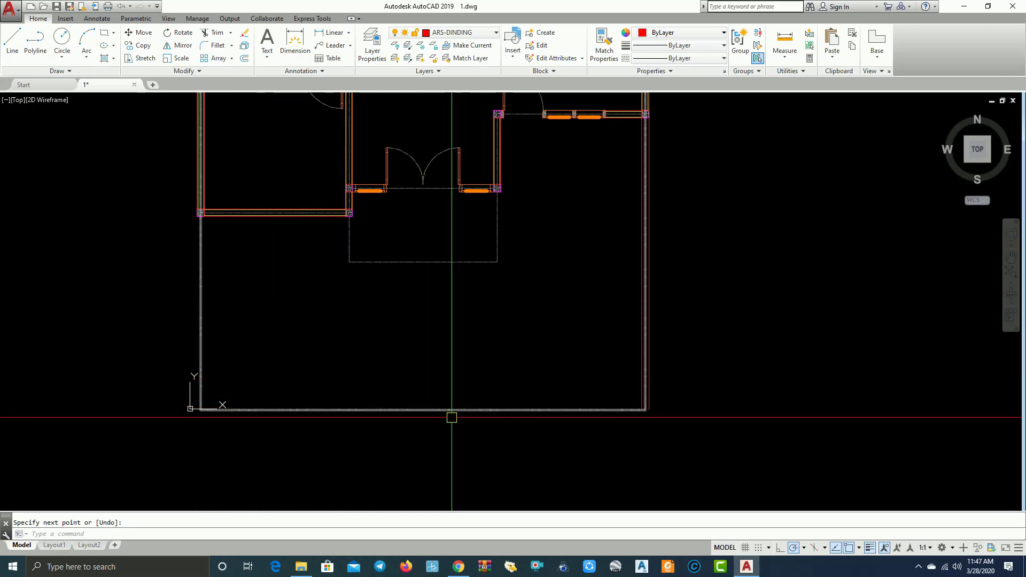
click(451, 415)
text(X)
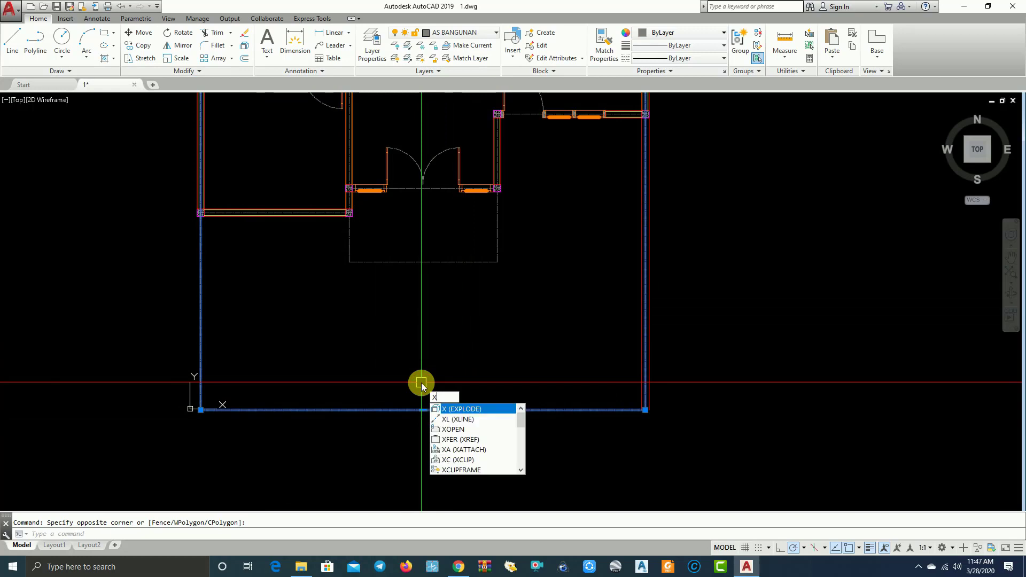
key(Return)
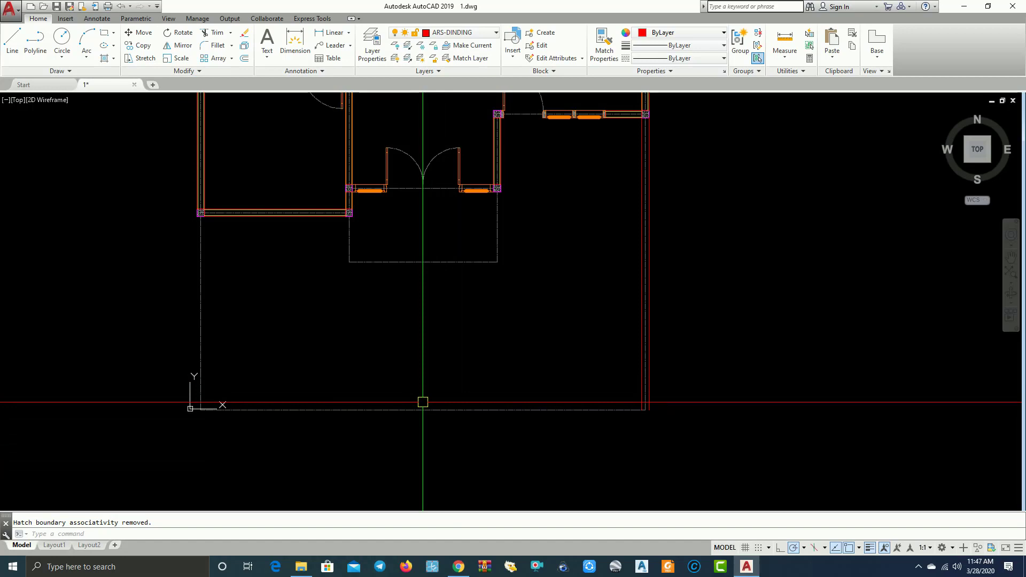
text(O)
Step: Offset the bottom boundary by a wrong 1500 distance and select the misplaced copy for erasing
key(Return)
text(1500)
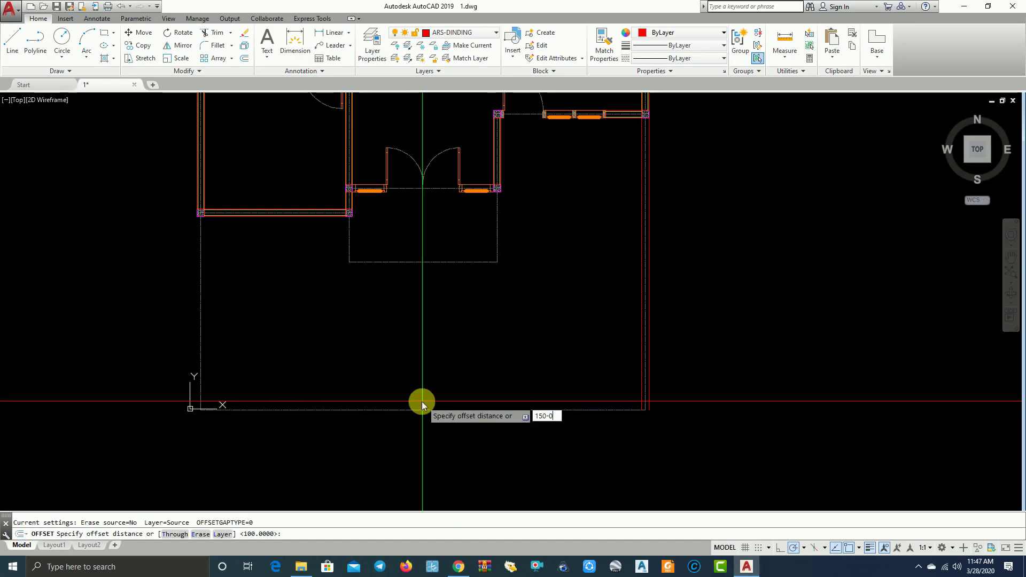
key(BackSpace)
key(BackSpace)
key(Return)
click(406, 410)
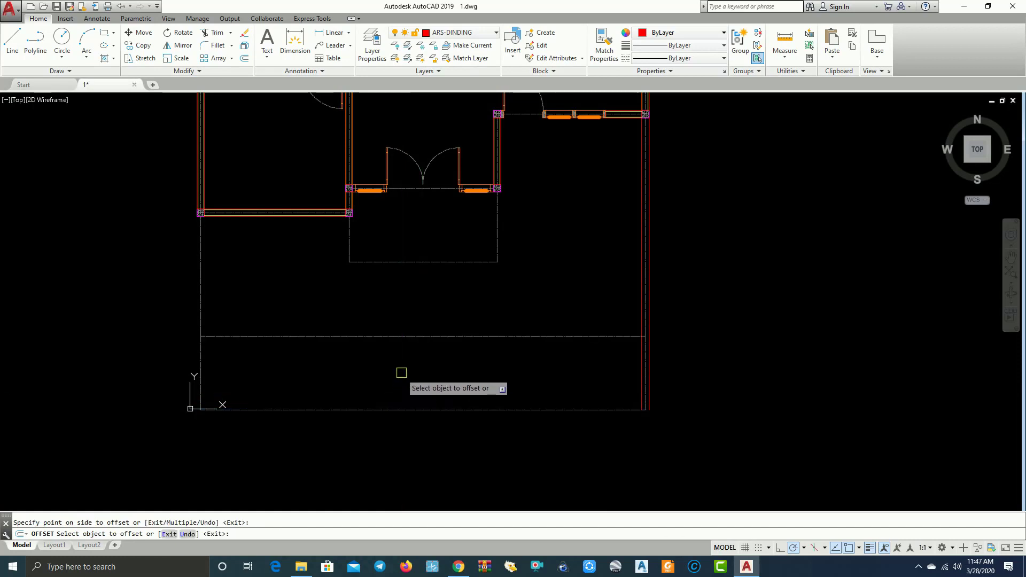
click(422, 368)
click(385, 314)
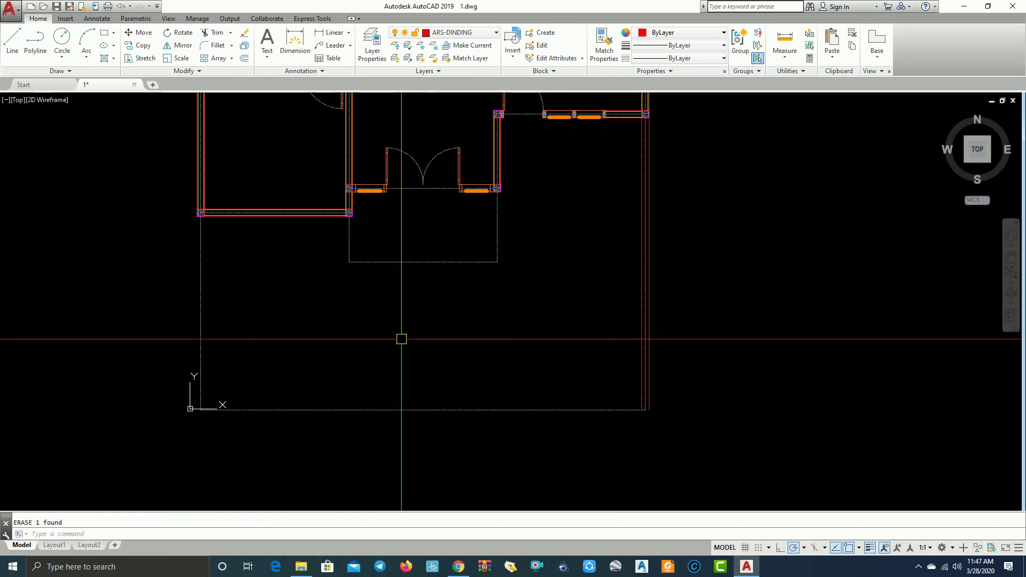
text(O)
Step: Offset the bottom boundary line 150 units inward
key(Return)
text(1)
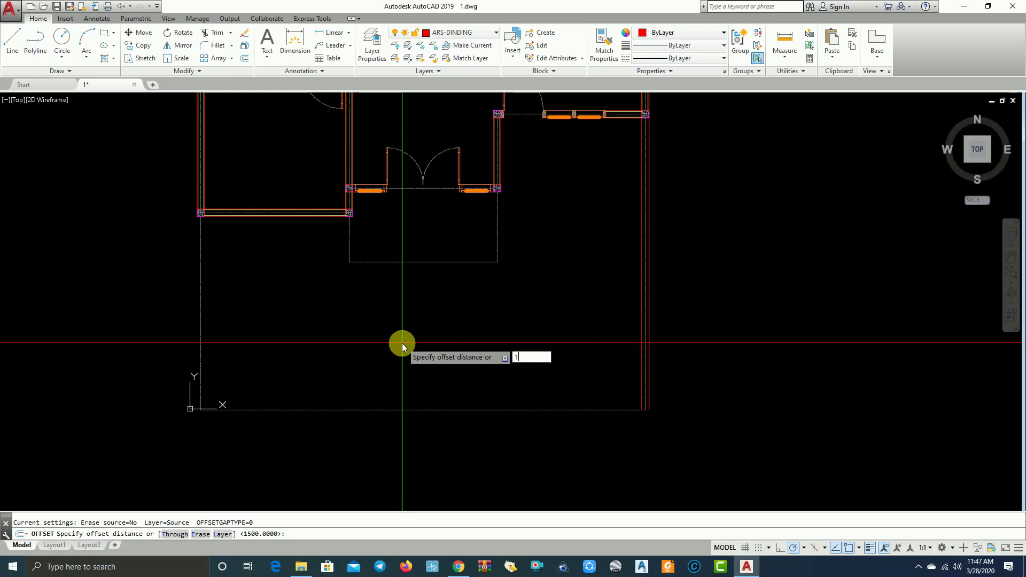
text(50)
key(Return)
click(376, 411)
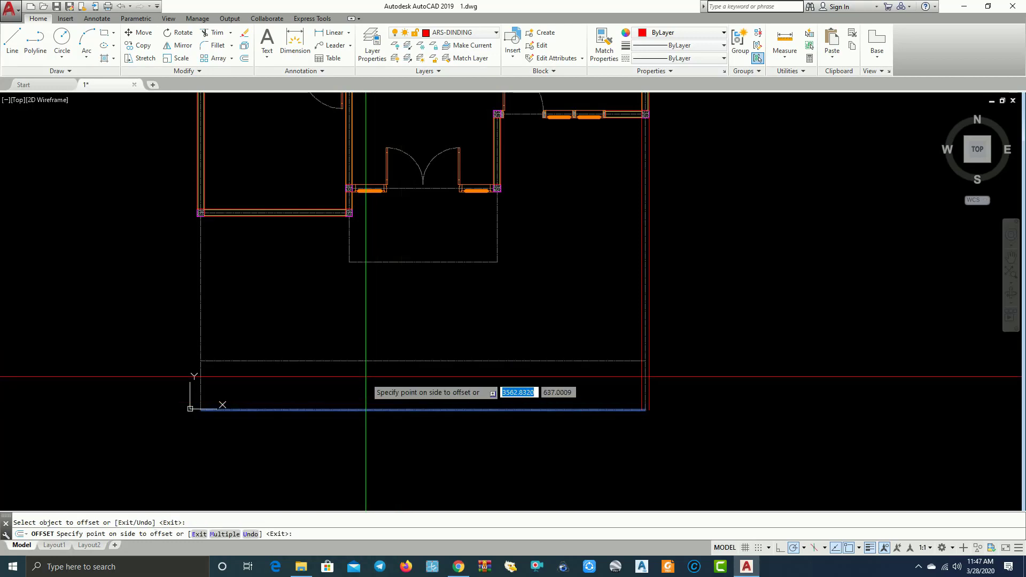
click(389, 348)
key(Escape)
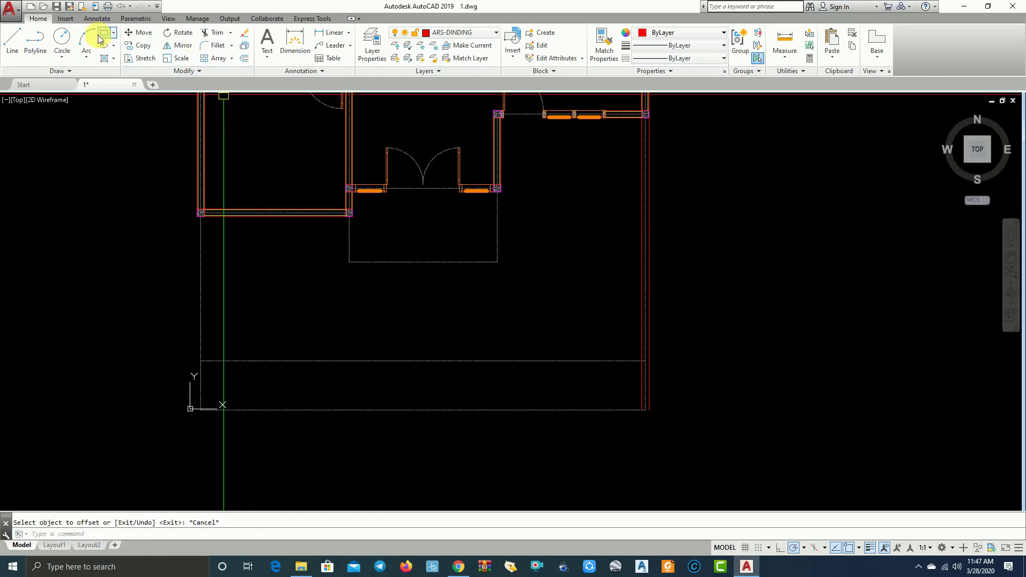
Step: Draw a multiline from the lower-left room corner down, along the bottom boundary, then up and left
click(105, 37)
scroll(203, 281, up, 1)
scroll(200, 225, up, 1)
text(ML)
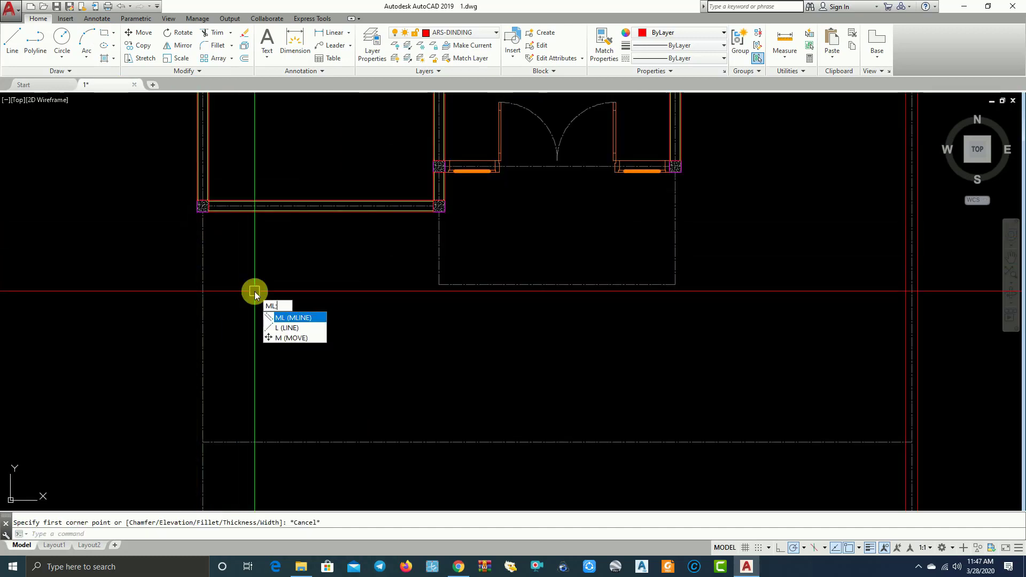
key(Return)
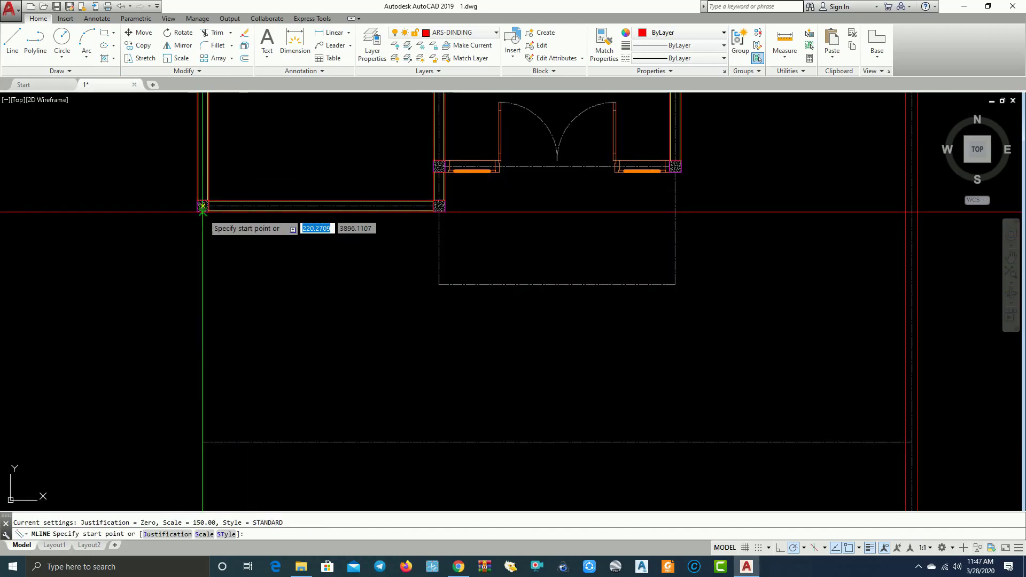
click(203, 206)
scroll(202, 374, down, 4)
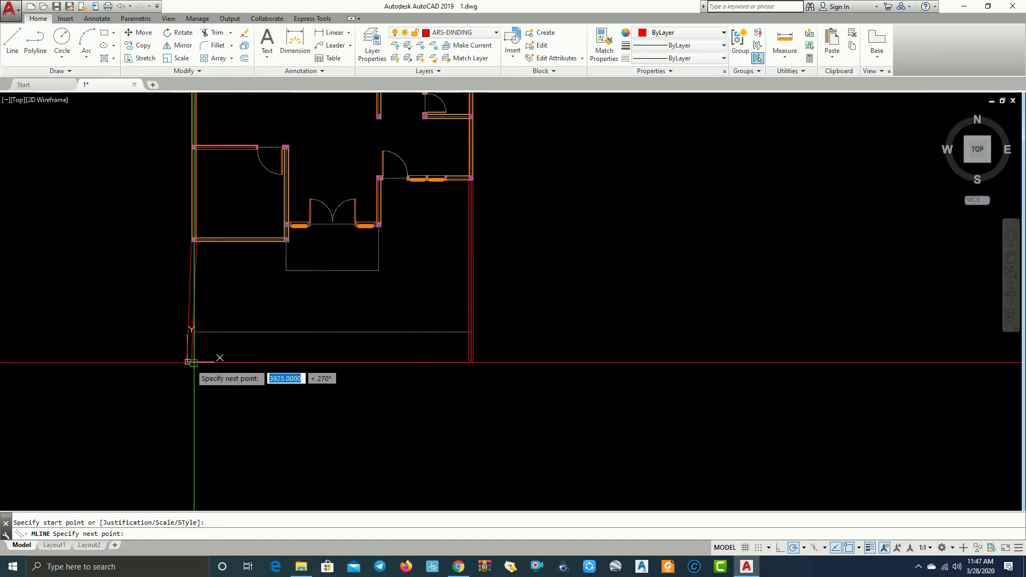
scroll(192, 361, up, 4)
click(190, 367)
scroll(524, 404, down, 4)
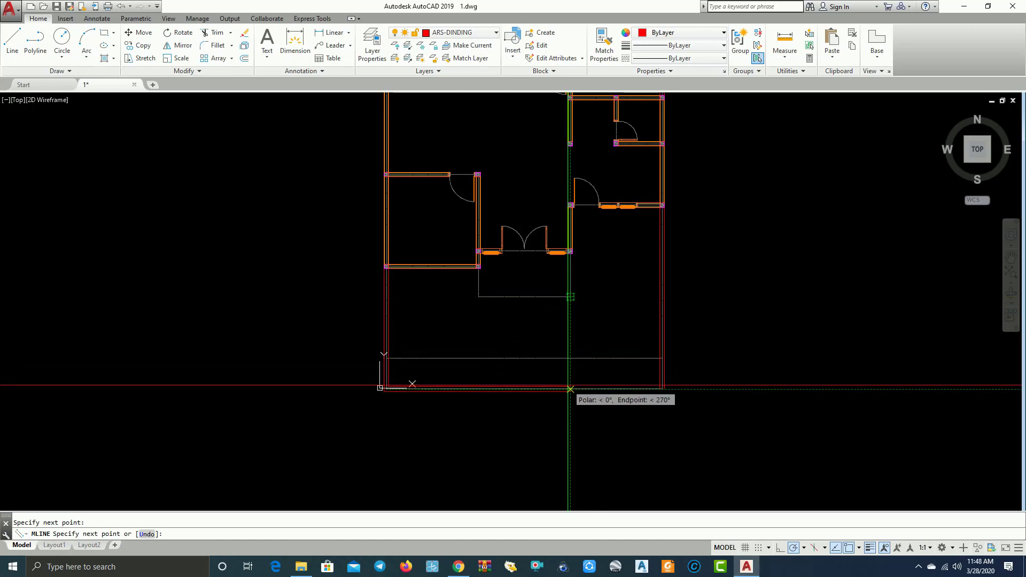
click(570, 389)
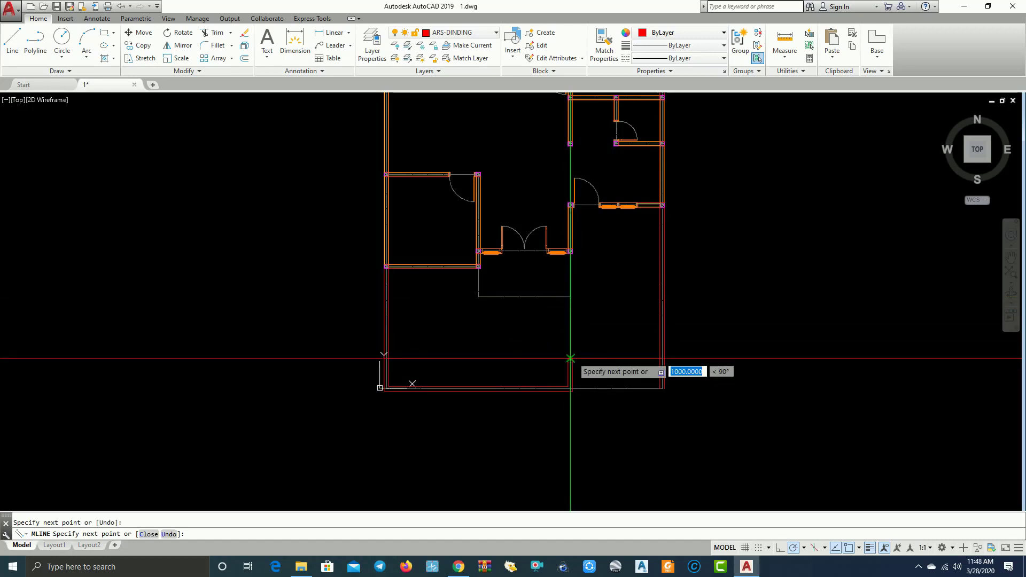
click(571, 358)
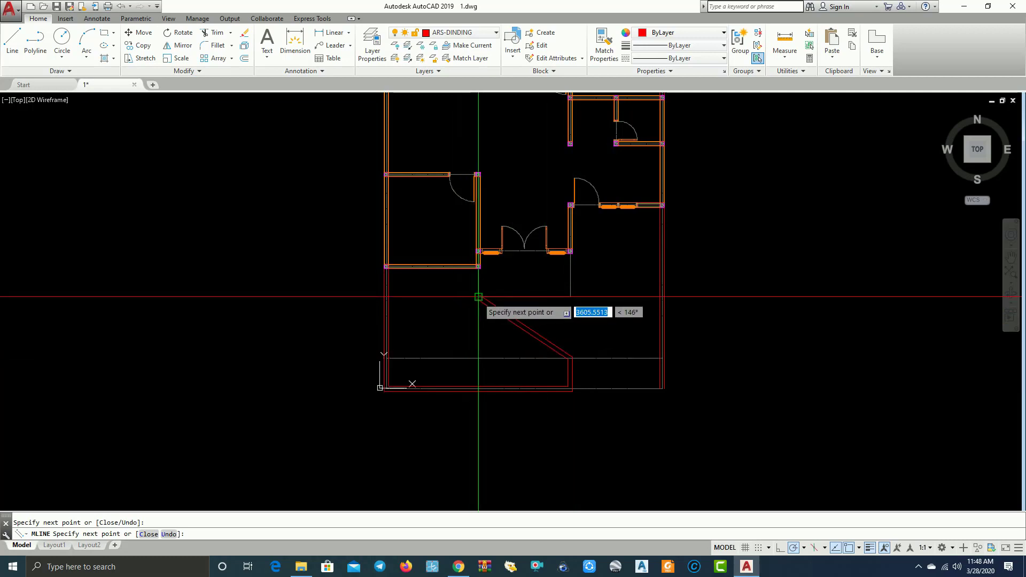
click(478, 358)
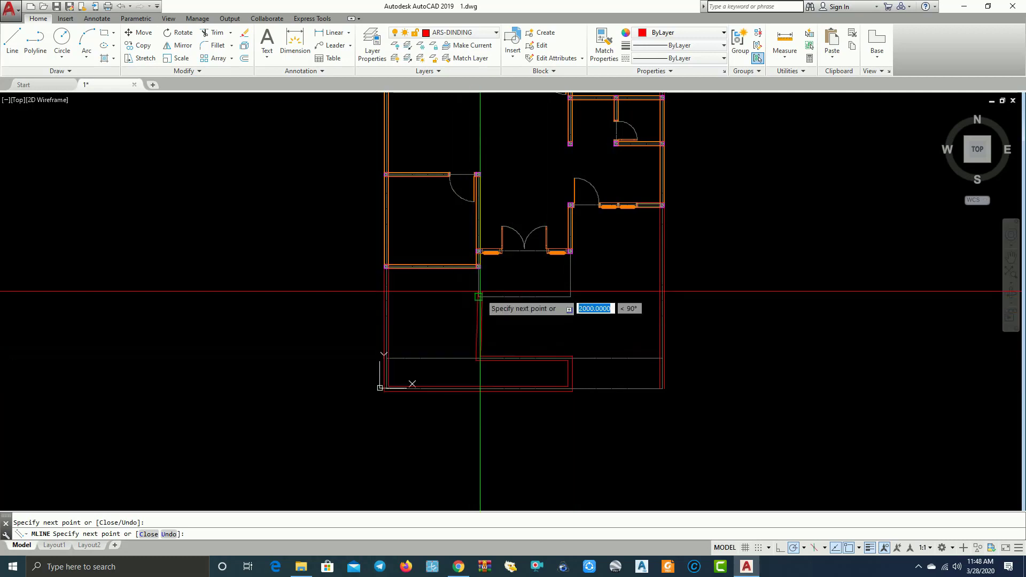
scroll(476, 280, up, 2)
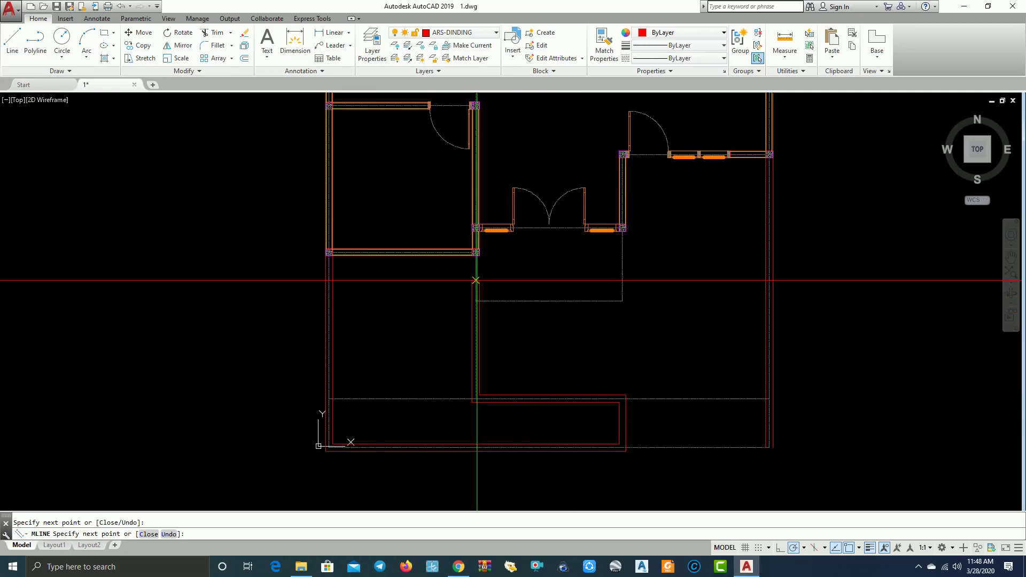
Step: Finish the front wall with its last point at the entrance corner
click(475, 251)
key(Return)
scroll(589, 305, down, 2)
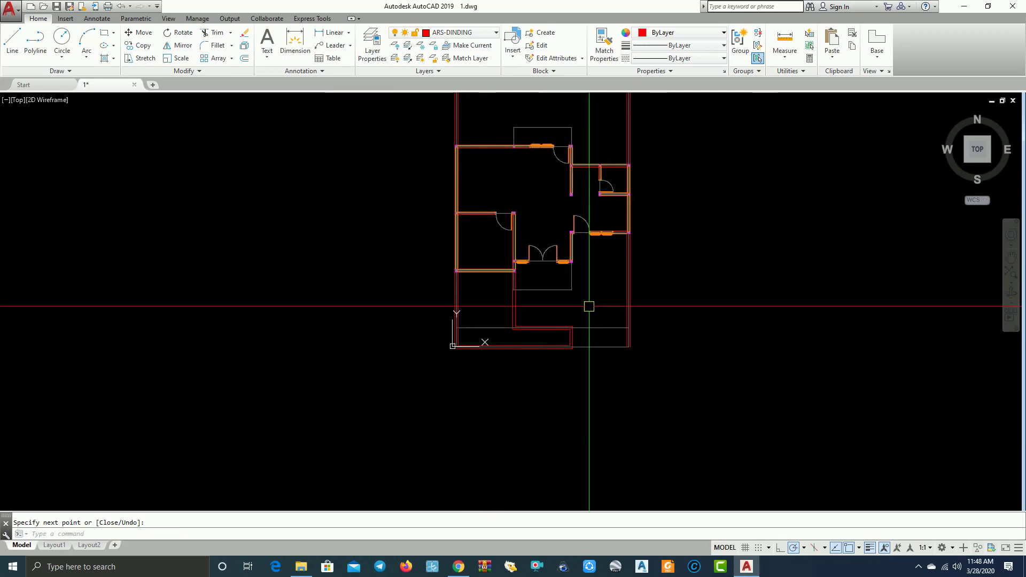
scroll(596, 344, up, 1)
Step: Erase the leftover offset line inside the front wall and review the building
click(596, 350)
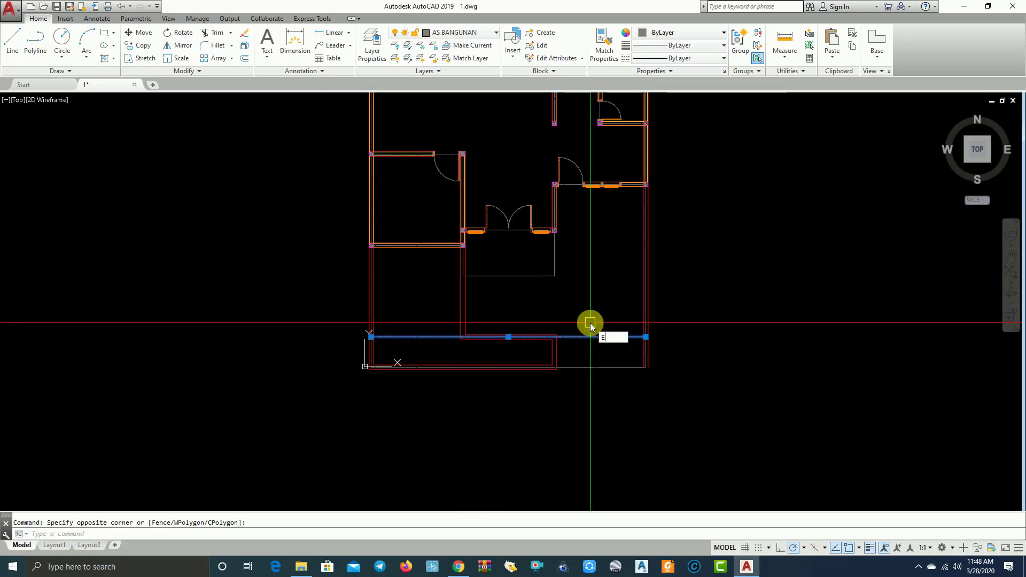
middle_drag(573, 304, 572, 341)
scroll(467, 316, up, 3)
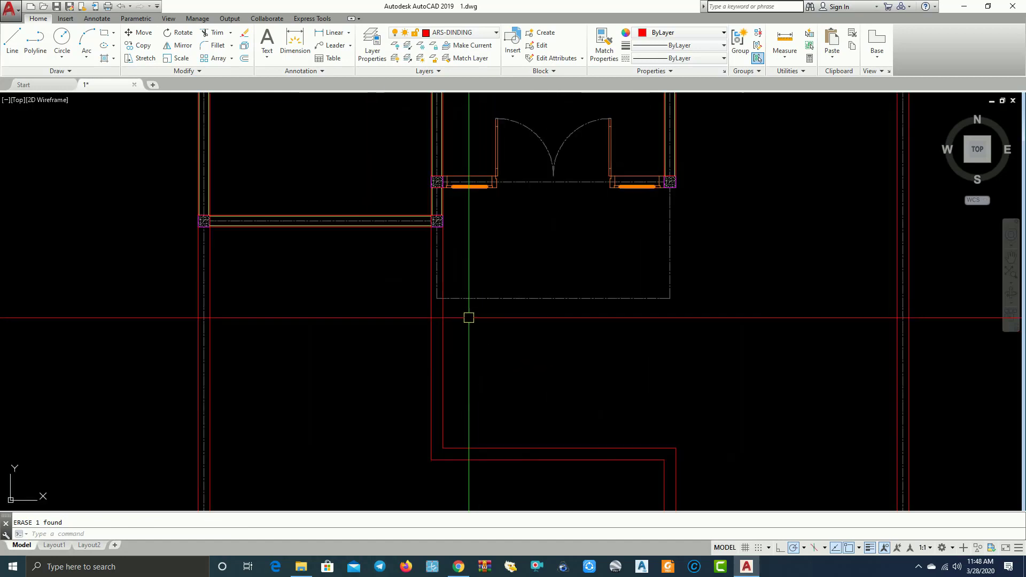
scroll(525, 305, down, 3)
mouse_move(524, 305)
middle_down()
mouse_move(604, 305)
mouse_move(545, 368)
middle_up()
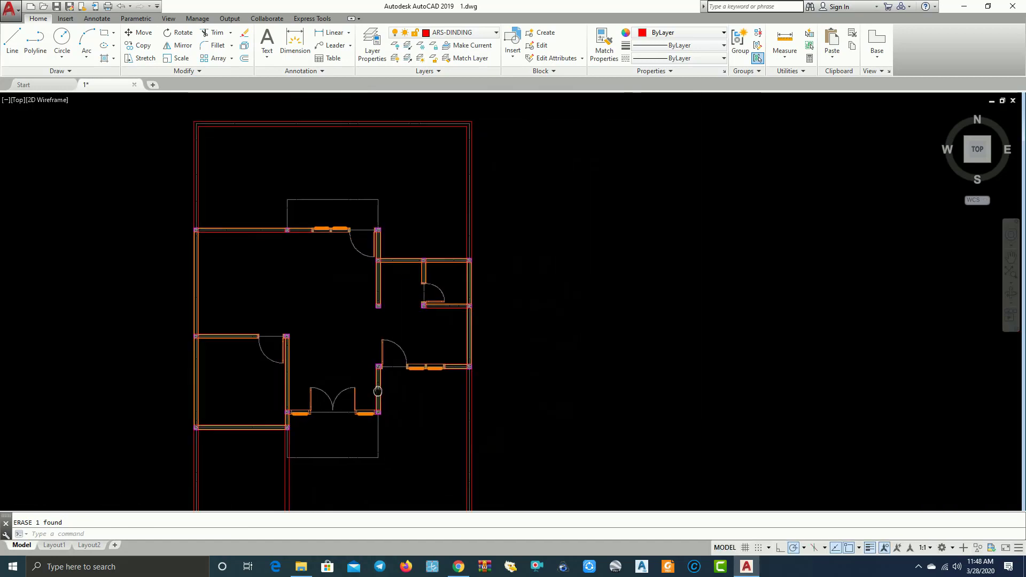
mouse_move(545, 368)
middle_down()
mouse_move(309, 275)
mouse_move(375, 227)
mouse_move(381, 174)
middle_up()
mouse_move(458, 320)
middle_down()
mouse_move(533, 298)
mouse_move(405, 355)
middle_up()
scroll(529, 302, up, 4)
scroll(497, 304, down, 2)
scroll(390, 342, down, 2)
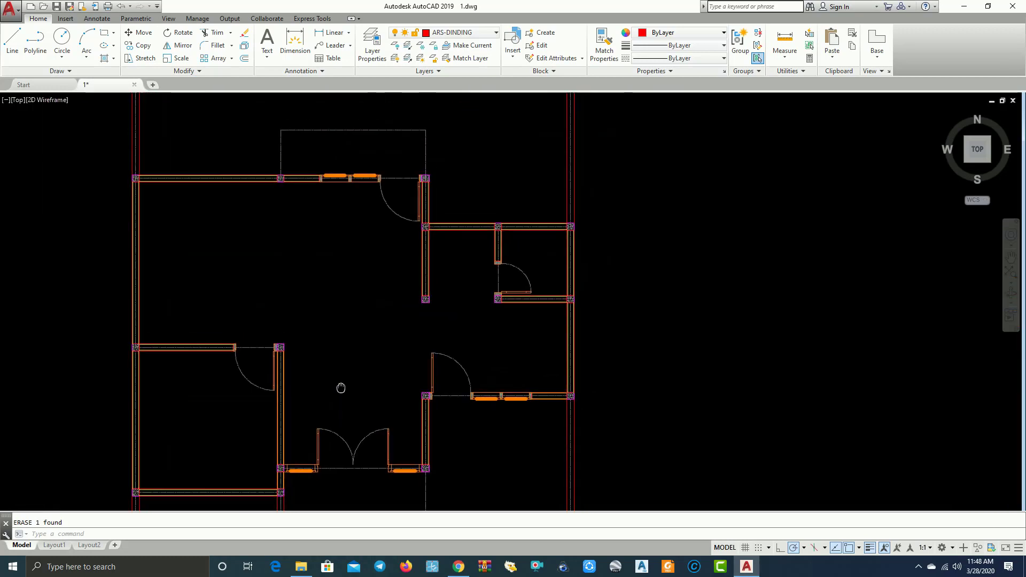
scroll(405, 342, down, 2)
scroll(337, 268, up, 3)
scroll(270, 238, up, 3)
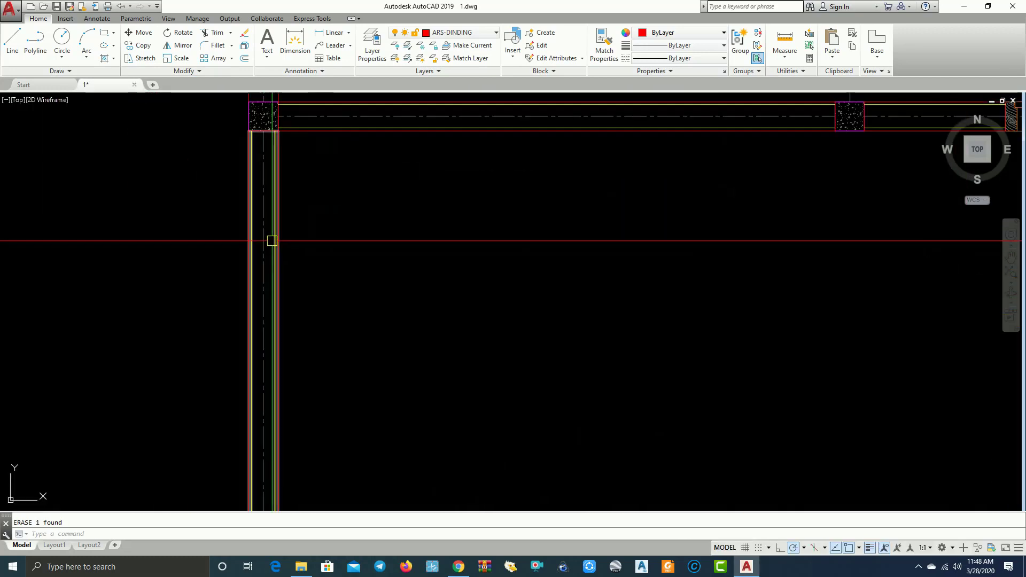
Step: Inspect the top-left wall corner, then bring up the layer list
mouse_move(289, 213)
middle_down()
mouse_move(369, 255)
mouse_move(318, 360)
middle_up()
scroll(310, 371, down, 4)
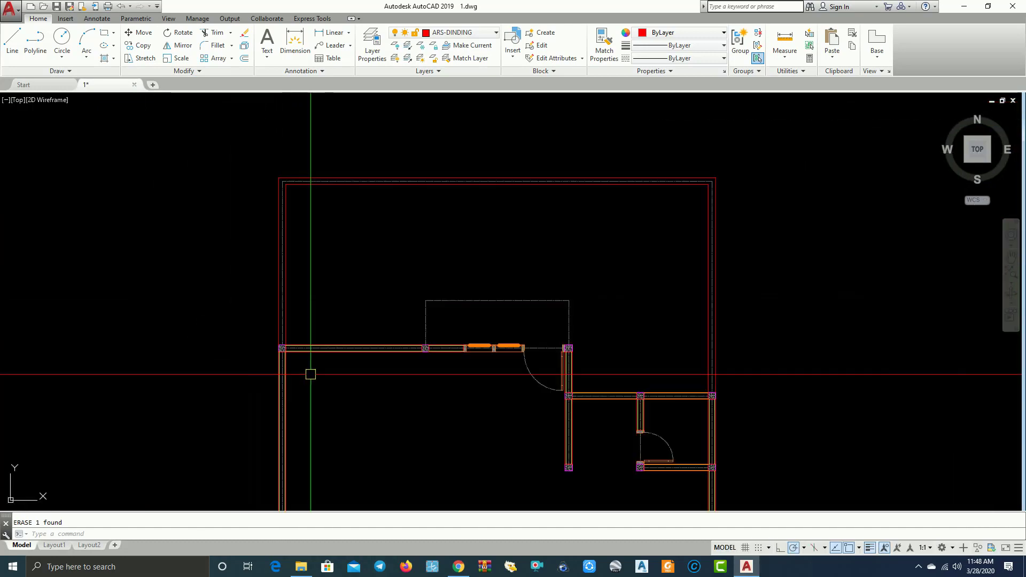
scroll(443, 350, up, 6)
scroll(447, 343, up, 2)
scroll(392, 318, down, 6)
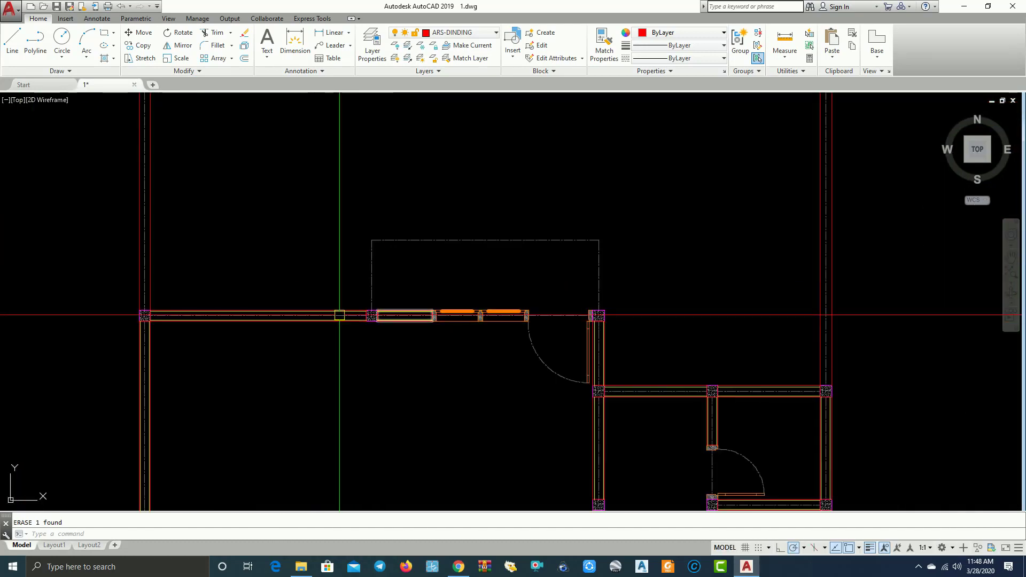
click(468, 33)
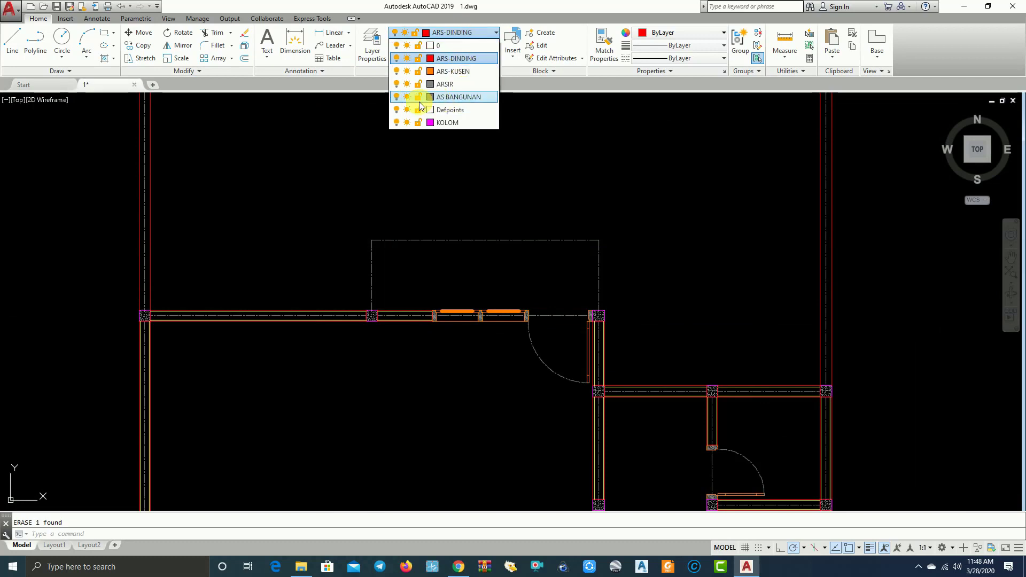
Step: Freeze the AS BANGUNAN centre-line layer to hide it
click(406, 97)
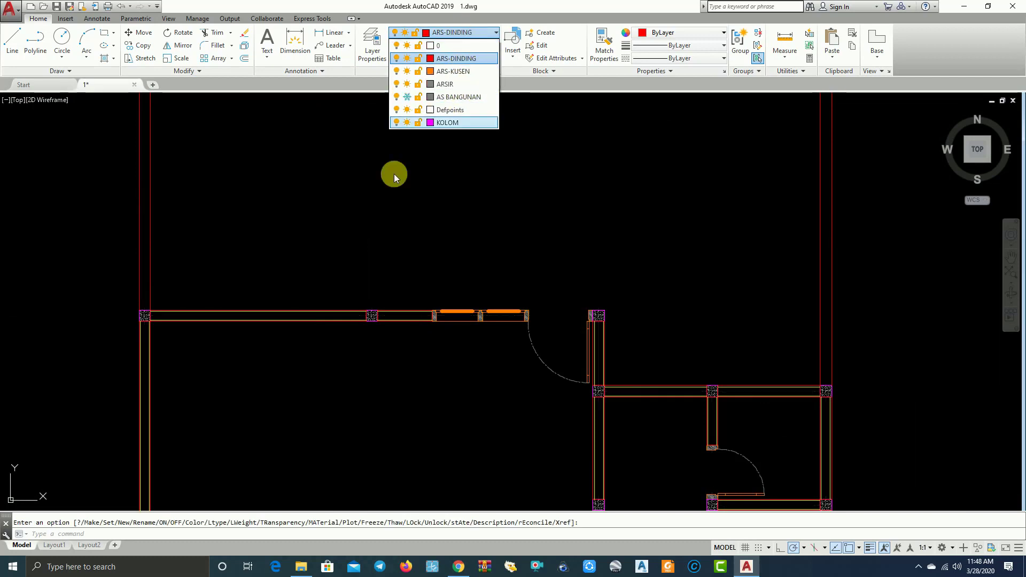
scroll(396, 219, down, 5)
scroll(398, 218, up, 2)
scroll(398, 219, up, 2)
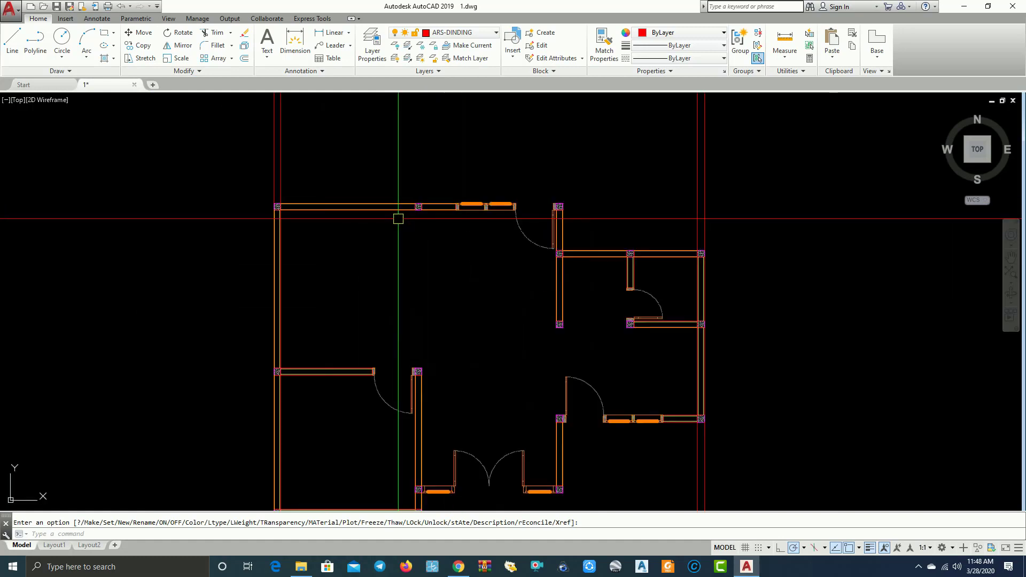
scroll(398, 218, up, 5)
scroll(355, 200, up, 4)
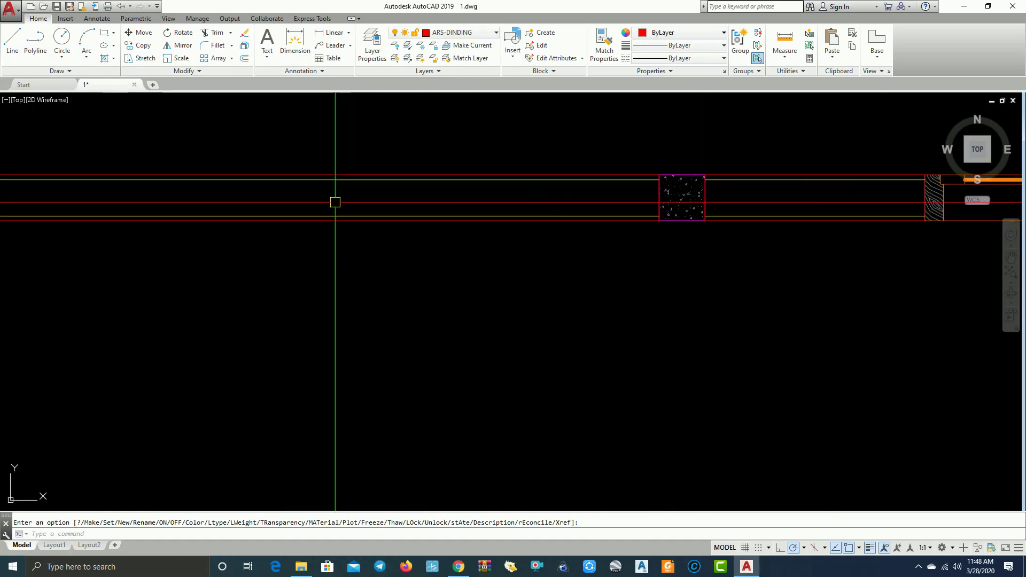
Step: Make ARSIR the current layer and start HATCH with the H alias
click(486, 33)
click(452, 84)
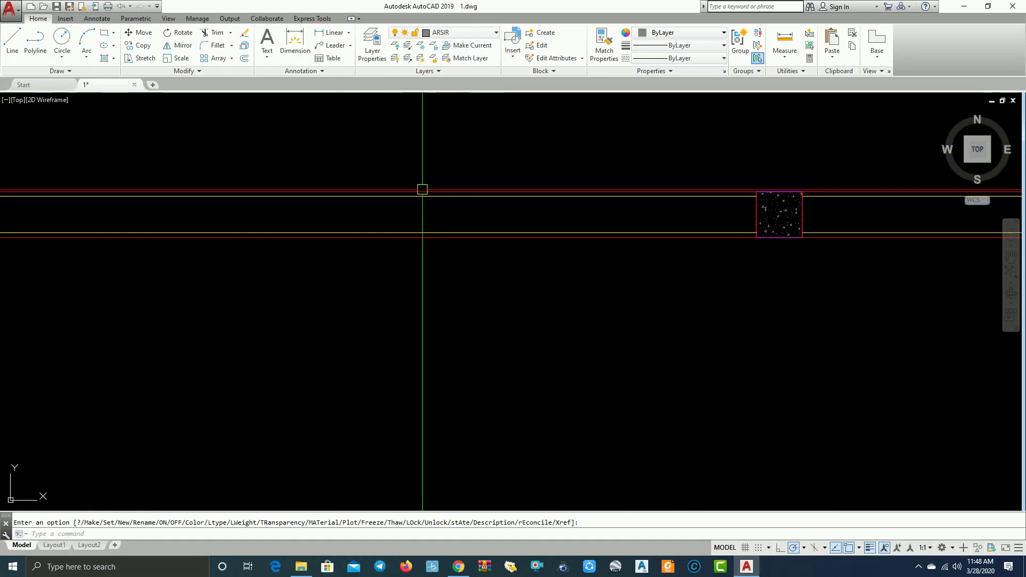
text(H)
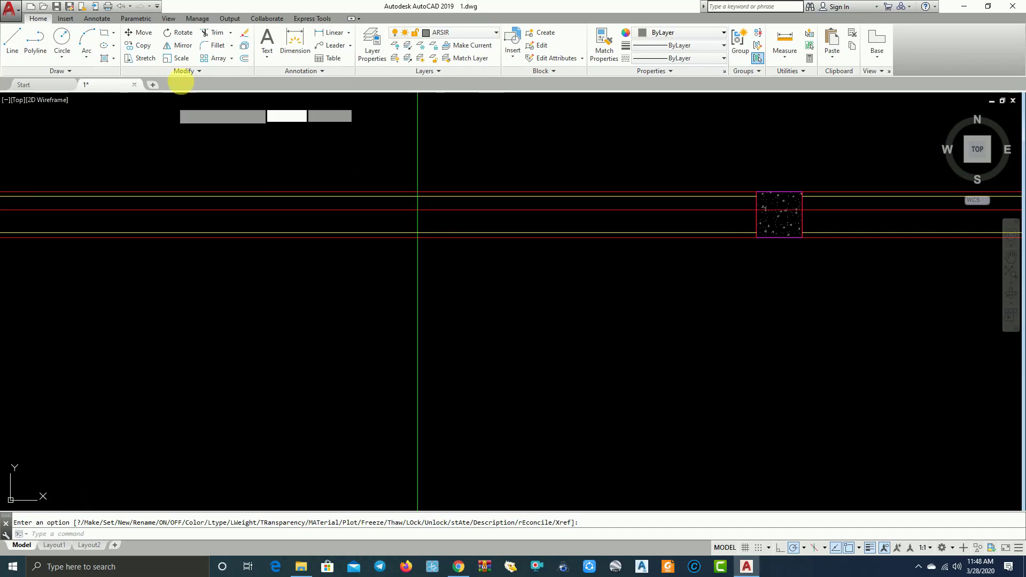
key(Return)
Step: Choose ANSI32 from the expanded hatch pattern gallery, at scale 250
click(244, 62)
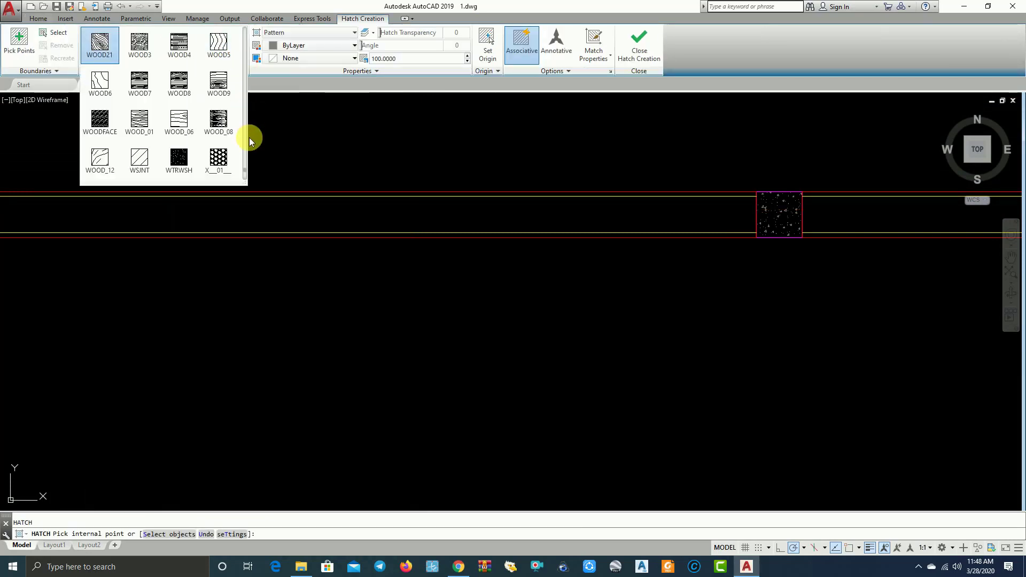
scroll(243, 159, up, 1)
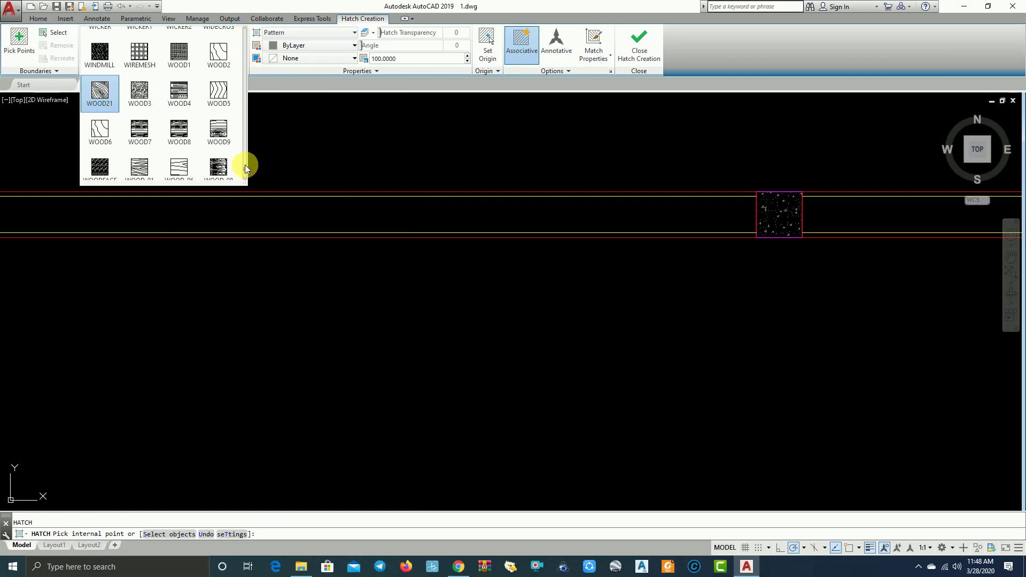
scroll(288, 168, up, 5)
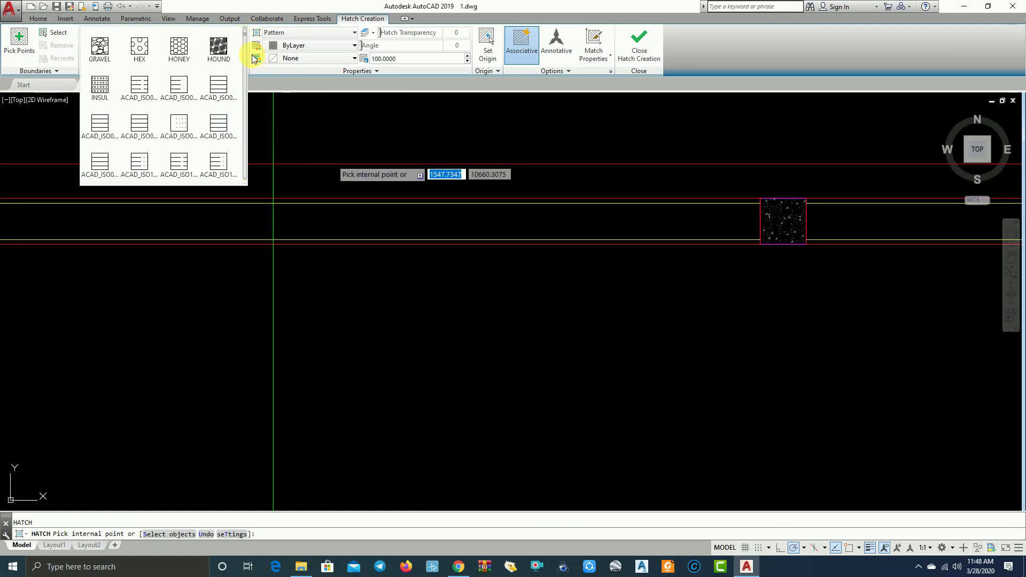
scroll(214, 51, up, 2)
scroll(187, 53, up, 5)
scroll(163, 59, up, 3)
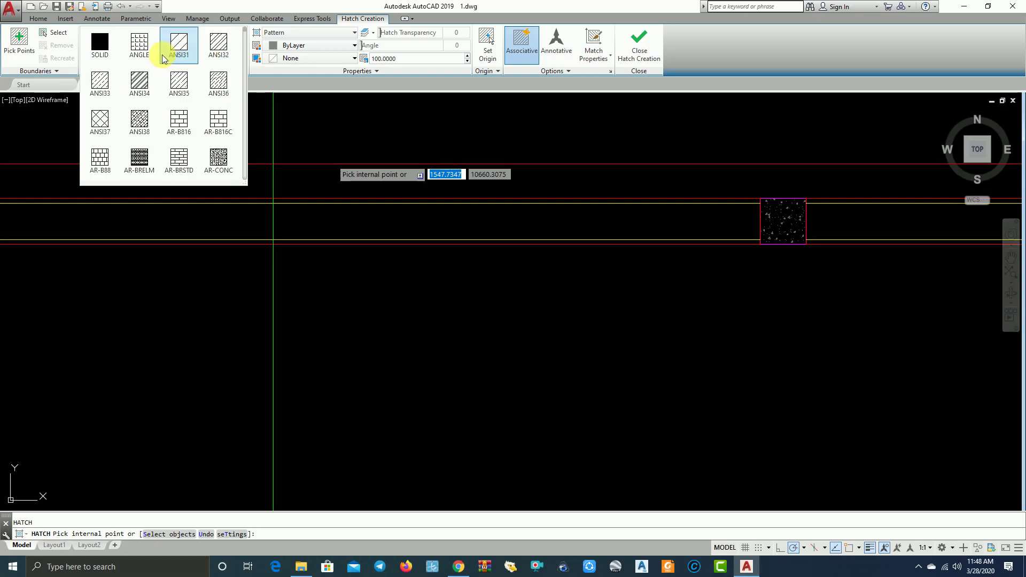
click(222, 57)
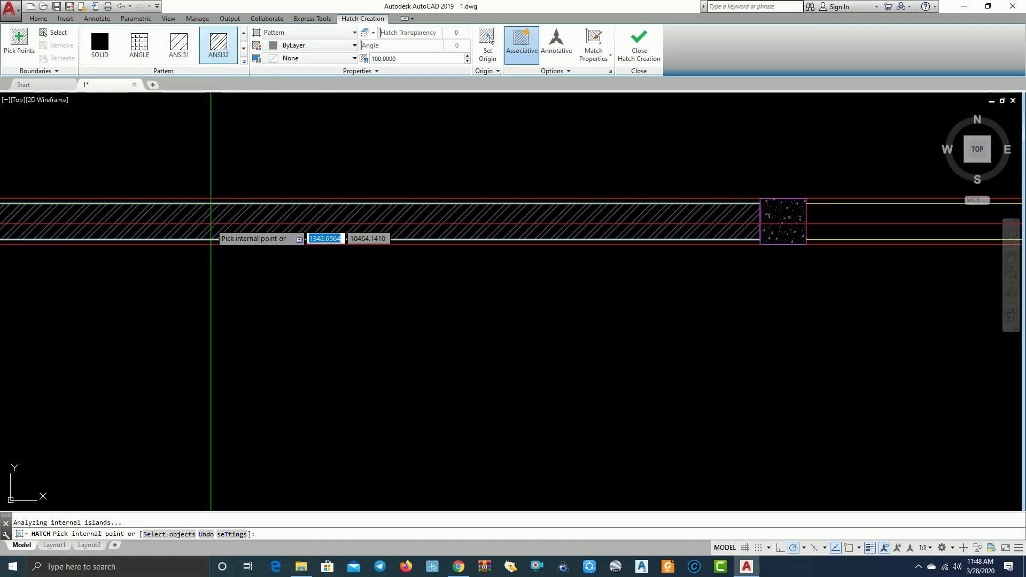
scroll(544, 305, down, 2)
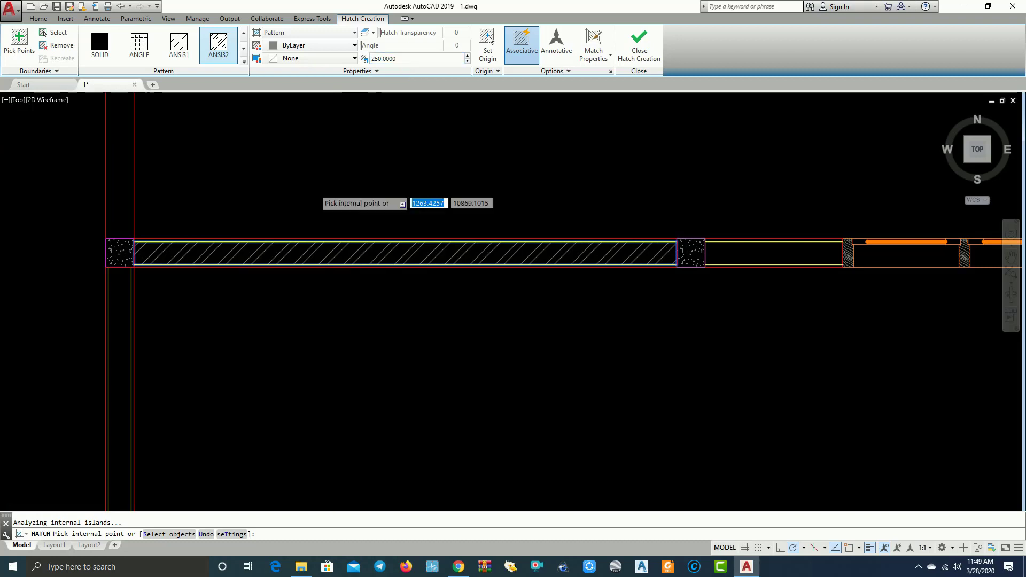
Step: Hatch the vertical wall, the top wall segment and the bottom wall
scroll(314, 188, down, 3)
scroll(428, 241, up, 3)
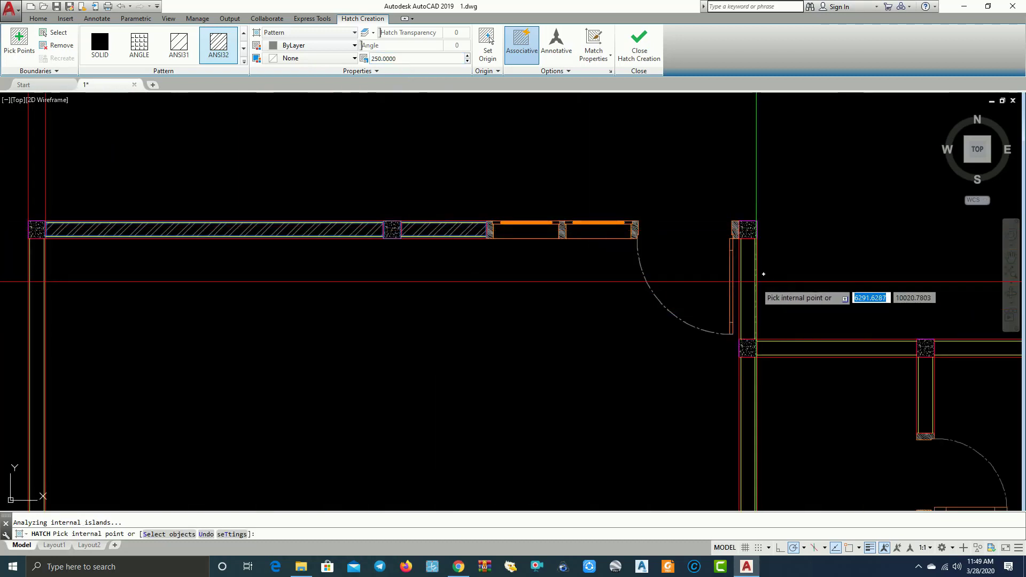
click(751, 269)
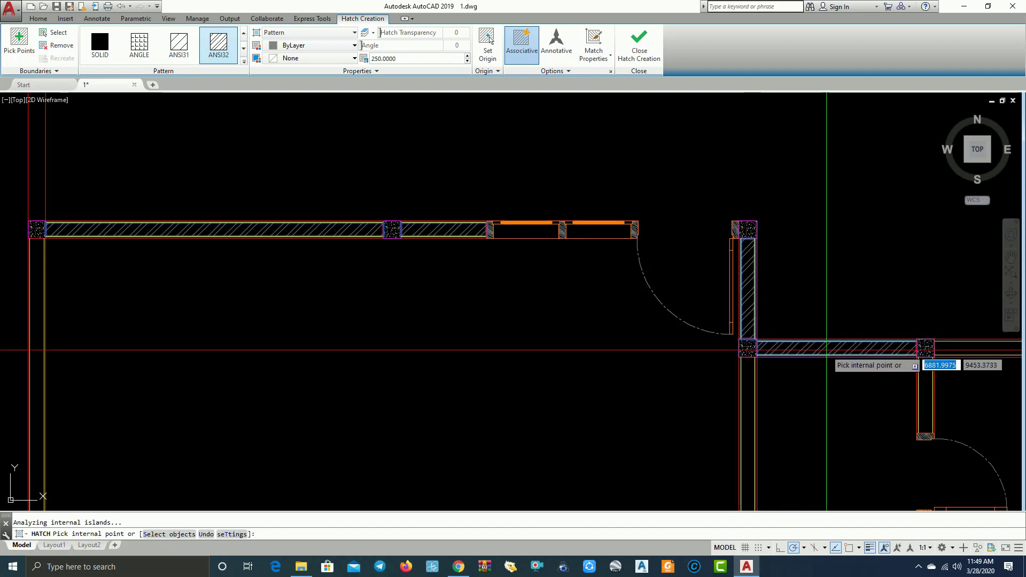
middle_drag(826, 350, 287, 250)
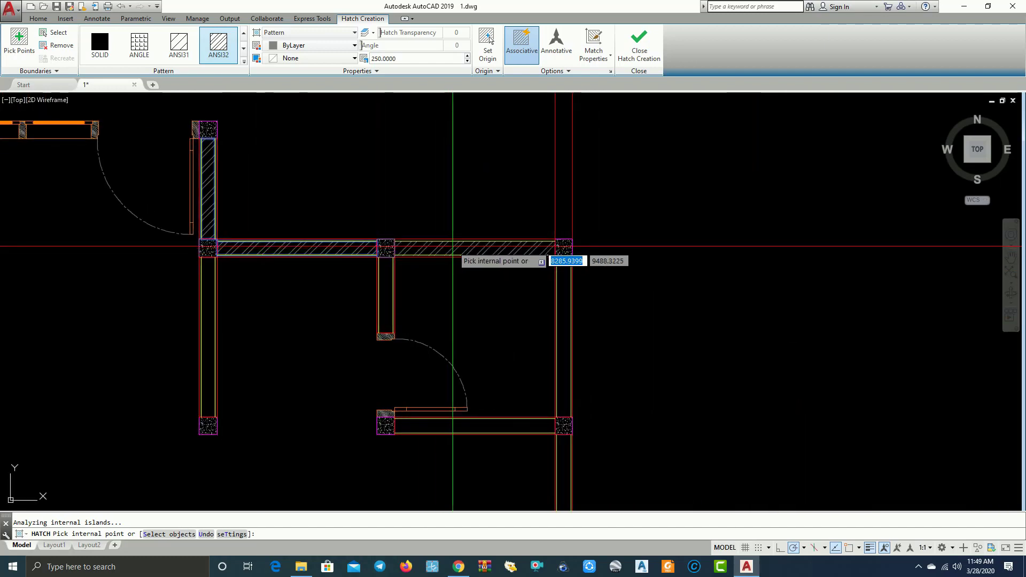
click(452, 246)
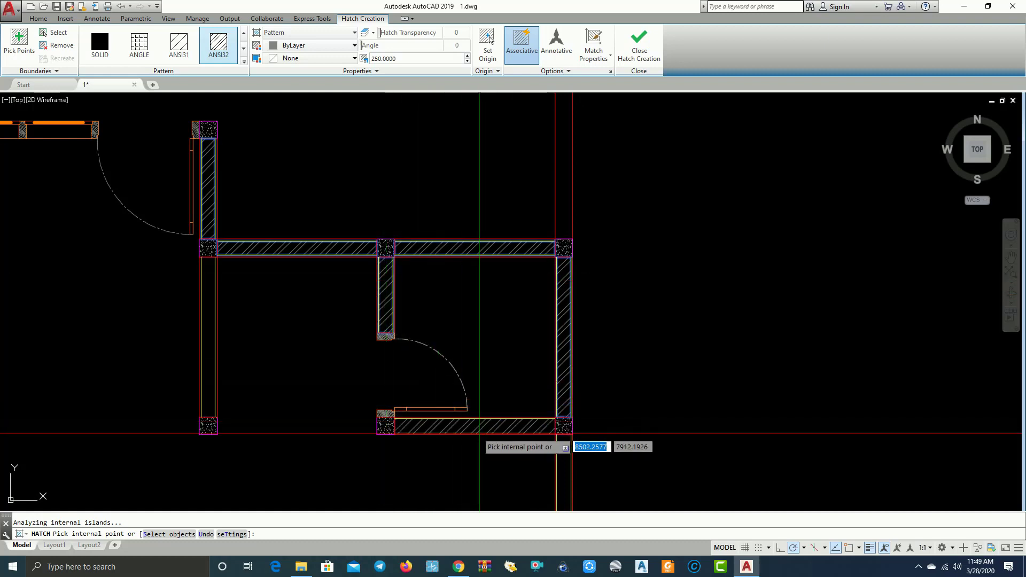
click(446, 428)
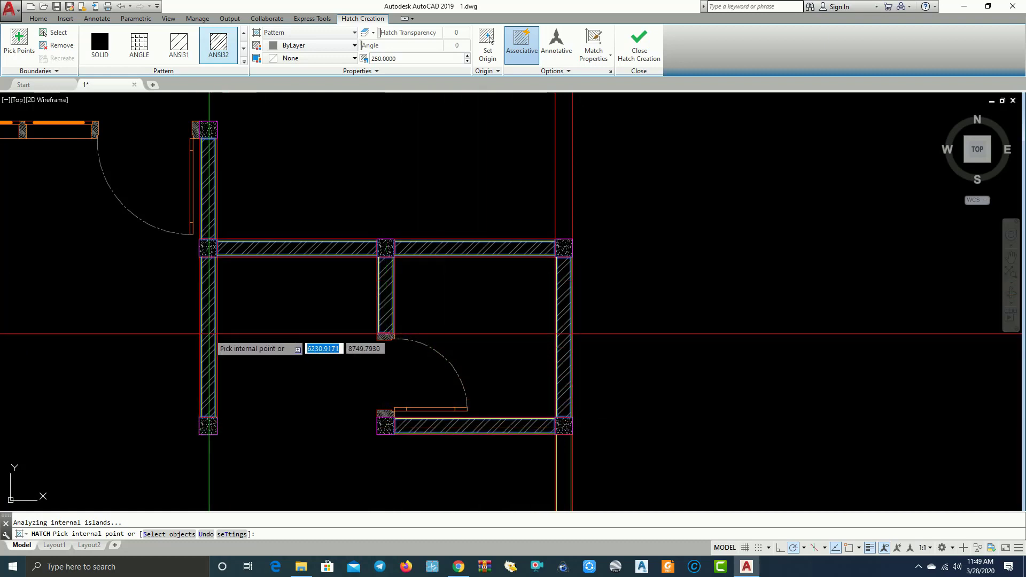
scroll(209, 334, down, 2)
scroll(534, 305, down, 1)
scroll(542, 288, up, 3)
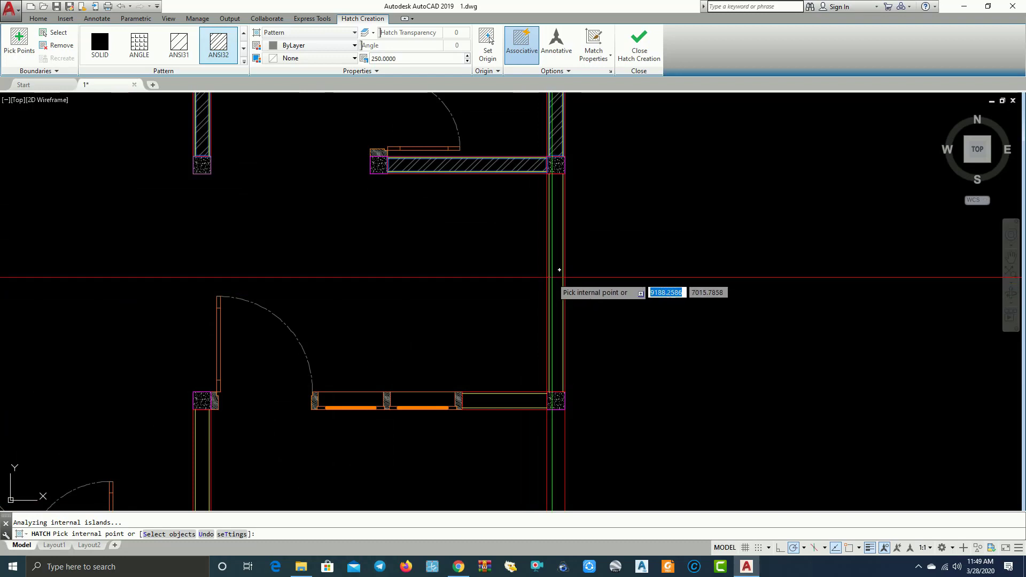
Step: Hatch the right vertical wall and the left wall between the corner columns
click(560, 270)
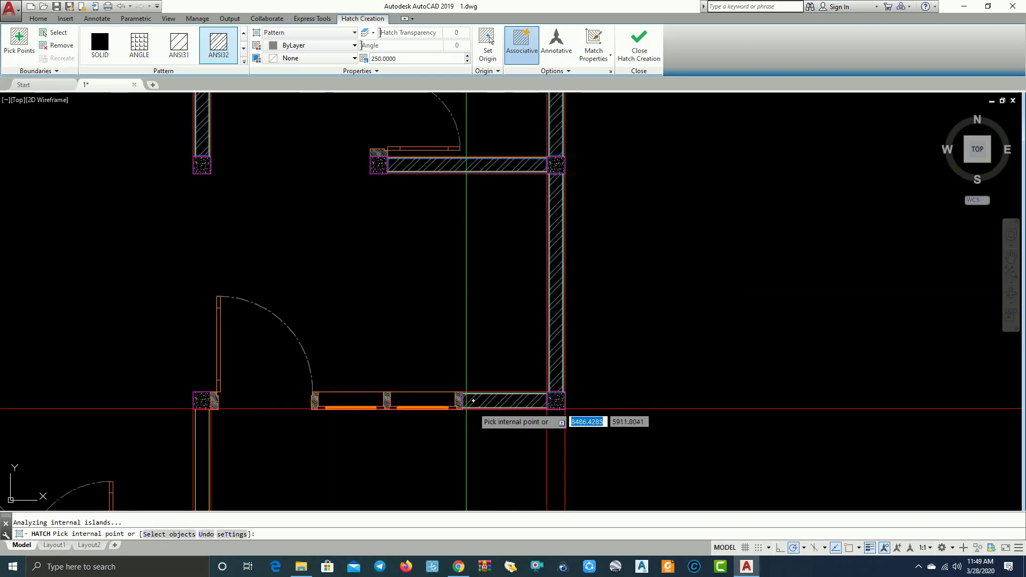
scroll(268, 347, down, 3)
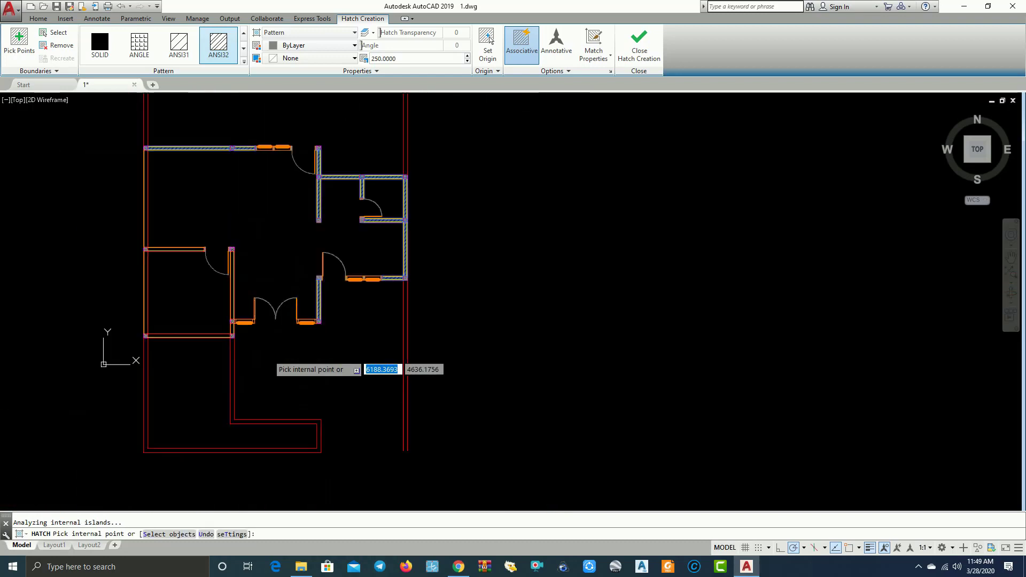
scroll(283, 337, up, 3)
scroll(165, 294, up, 2)
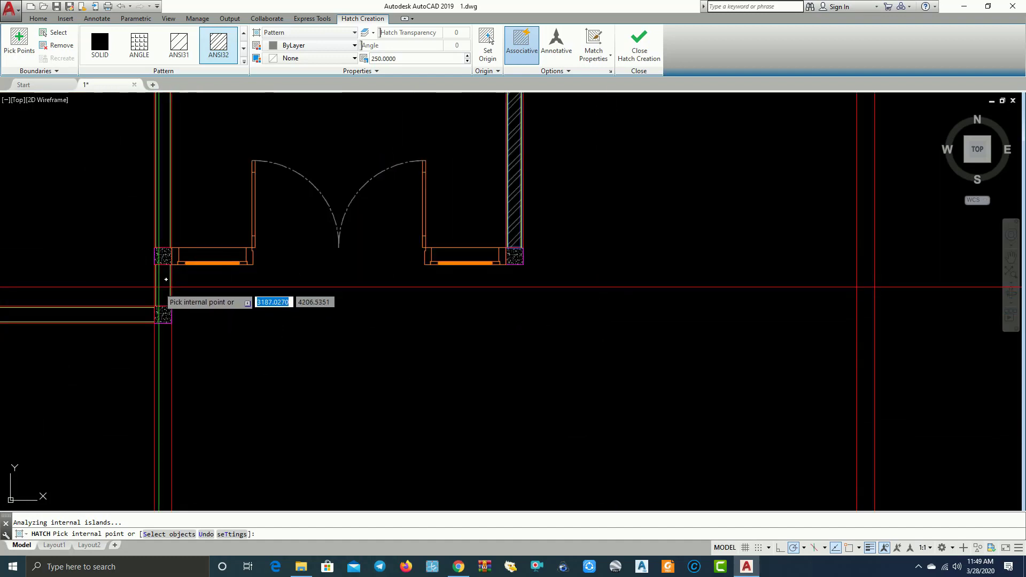
click(159, 288)
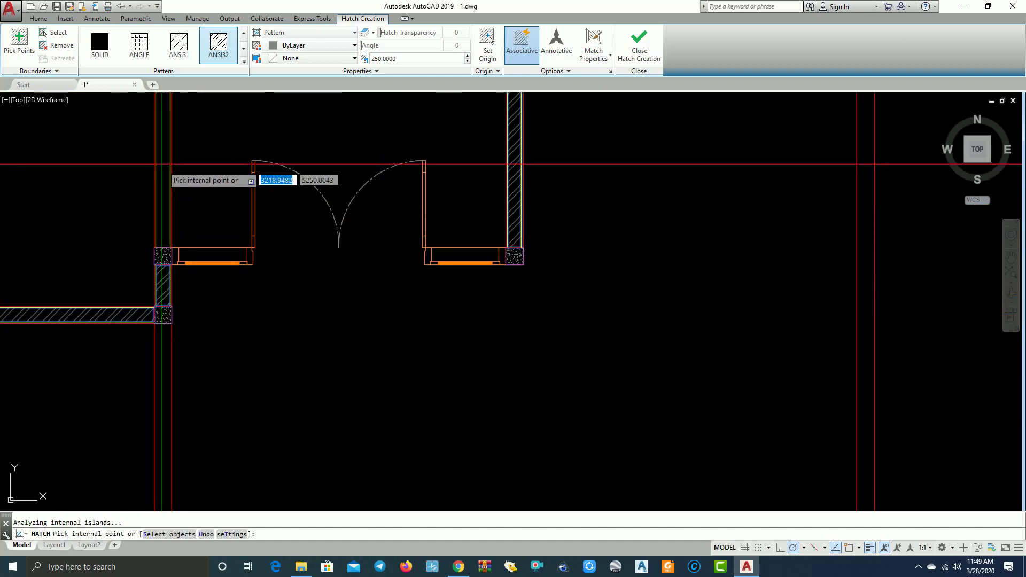
scroll(219, 185, down, 1)
middle_drag(219, 185, 306, 157)
scroll(452, 270, up, 2)
scroll(367, 229, up, 2)
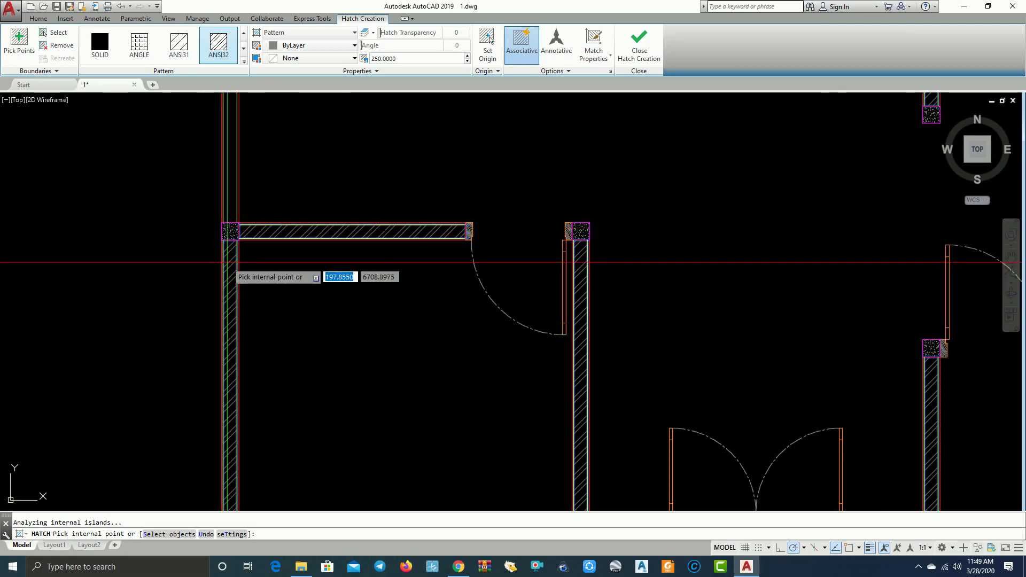
scroll(347, 299, down, 5)
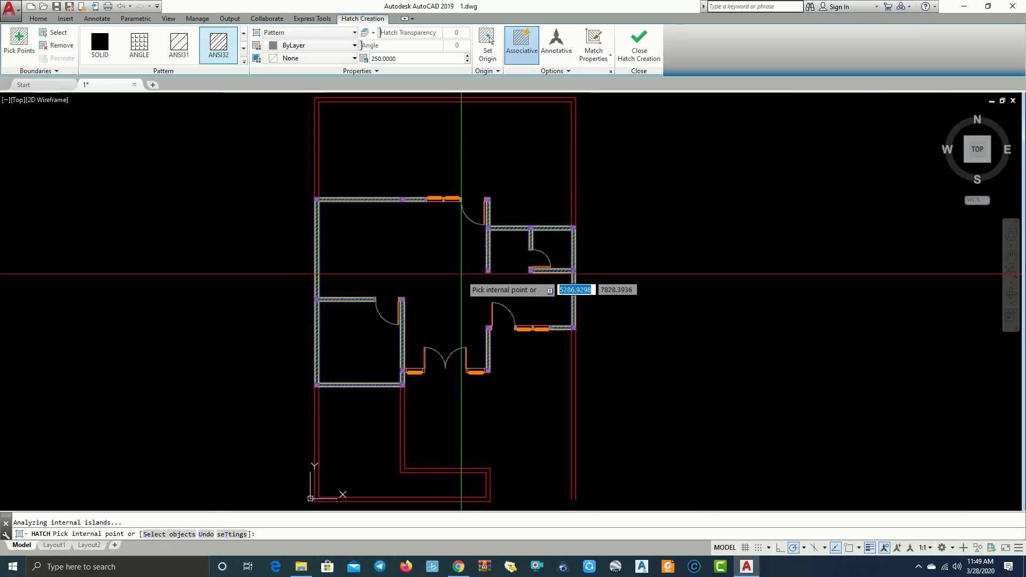
Step: End HATCH and check the layer list, keeping ARSIR current
key(Escape)
middle_drag(458, 261, 359, 258)
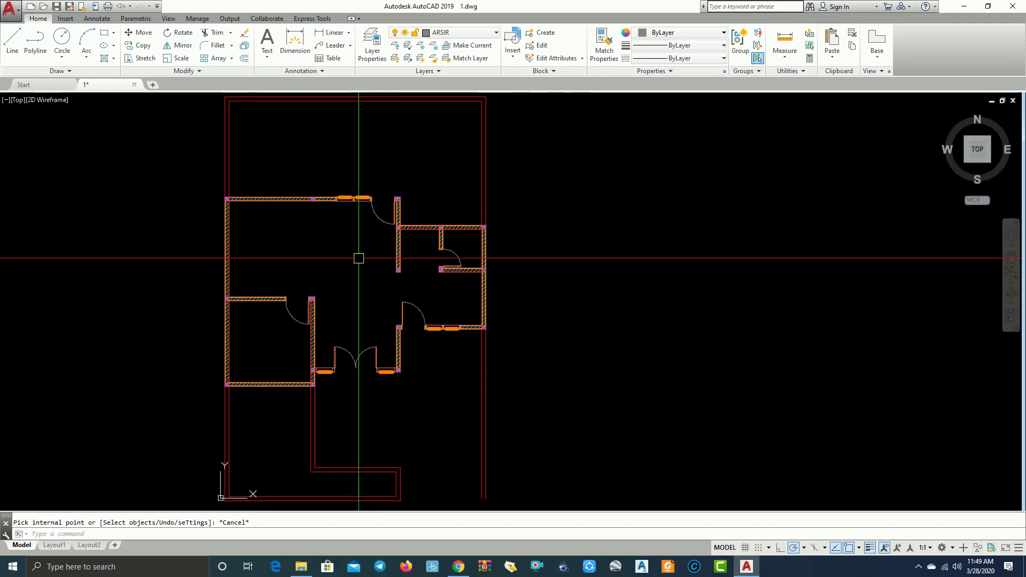
click(475, 34)
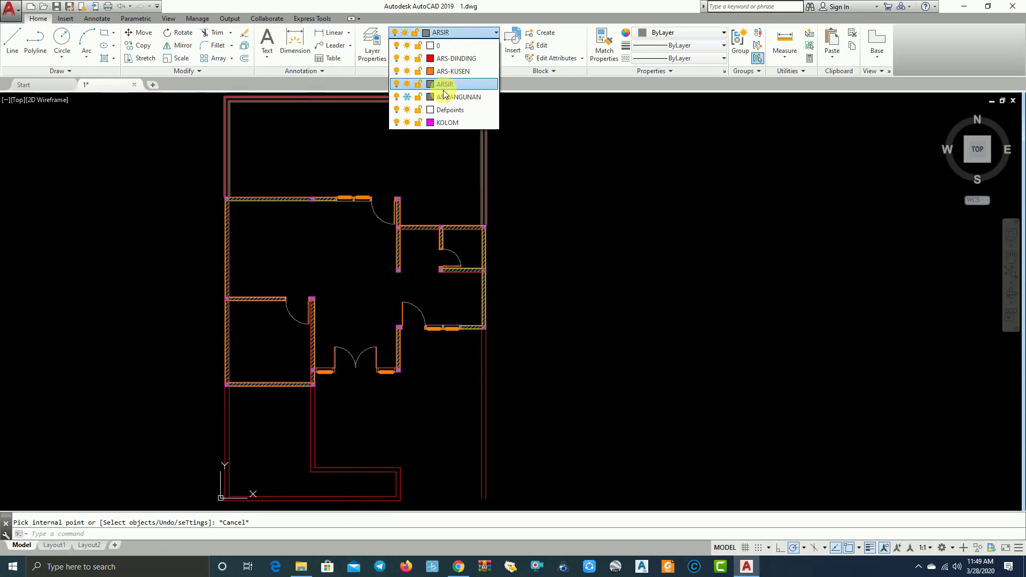
click(623, 245)
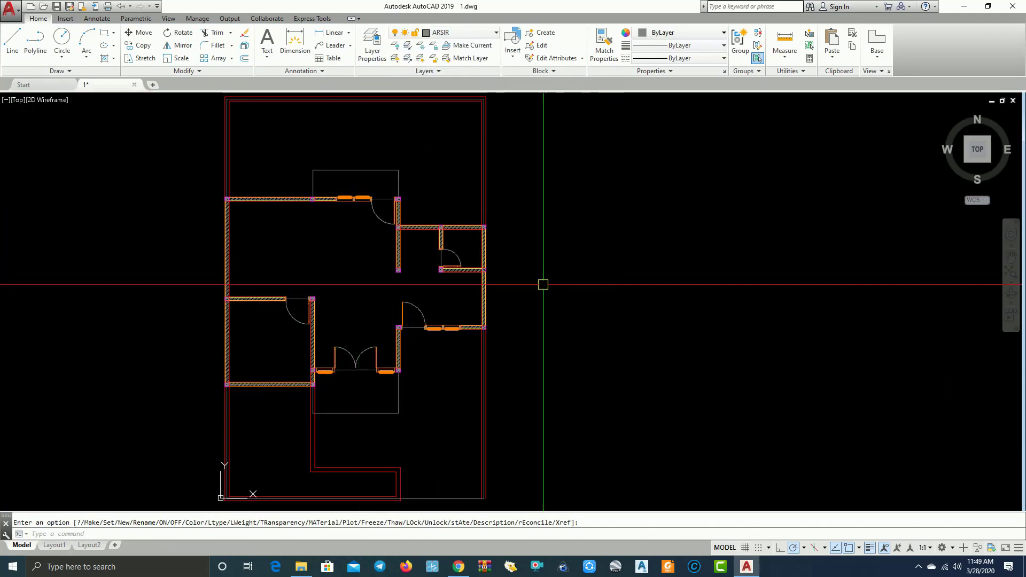
key(Escape)
Step: Pan and zoom to fit the whole floor plan in view
scroll(474, 277, up, 2)
mouse_move(474, 277)
middle_down()
mouse_move(653, 321)
mouse_move(667, 270)
middle_up()
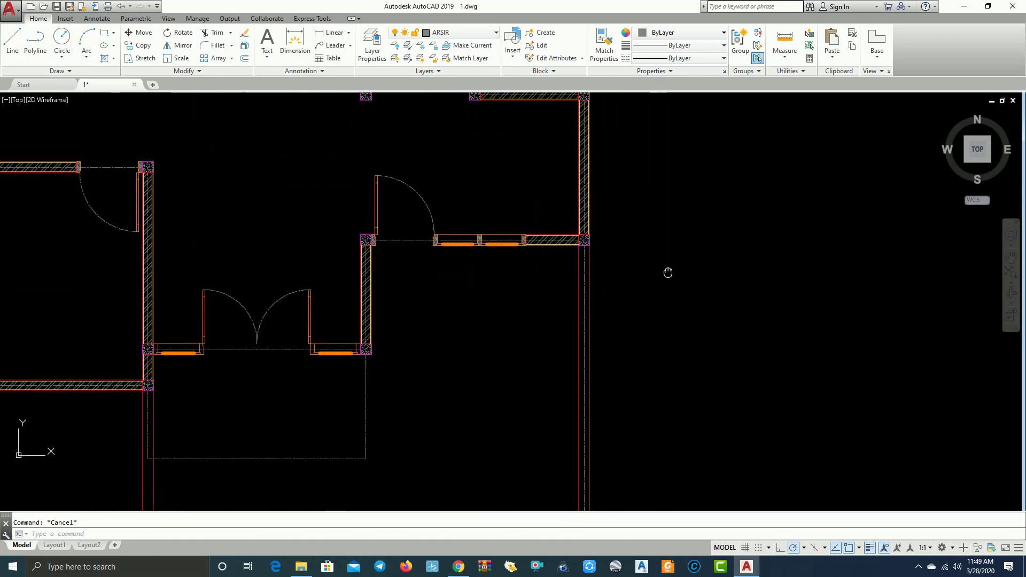
scroll(662, 321, down, 3)
mouse_move(662, 320)
middle_down()
mouse_move(664, 360)
mouse_move(554, 337)
mouse_move(435, 331)
mouse_move(581, 327)
middle_up()
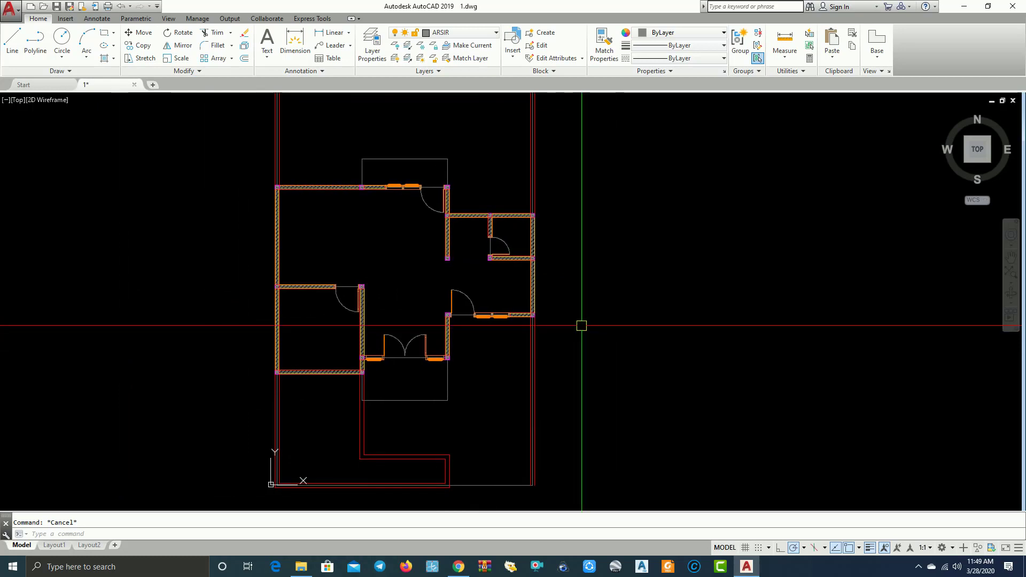